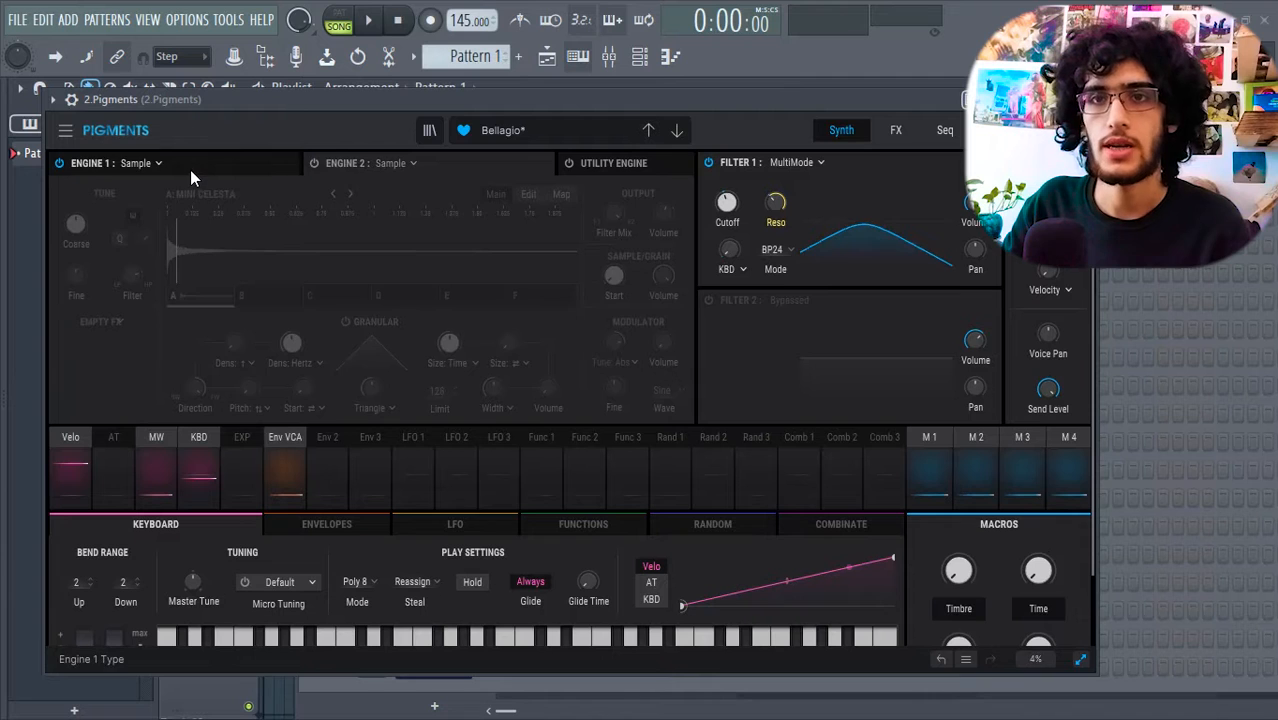
Check which engine type Engine 1 uses in the first Pigments channel's Bellagio preset, and close the synth
click(190, 170)
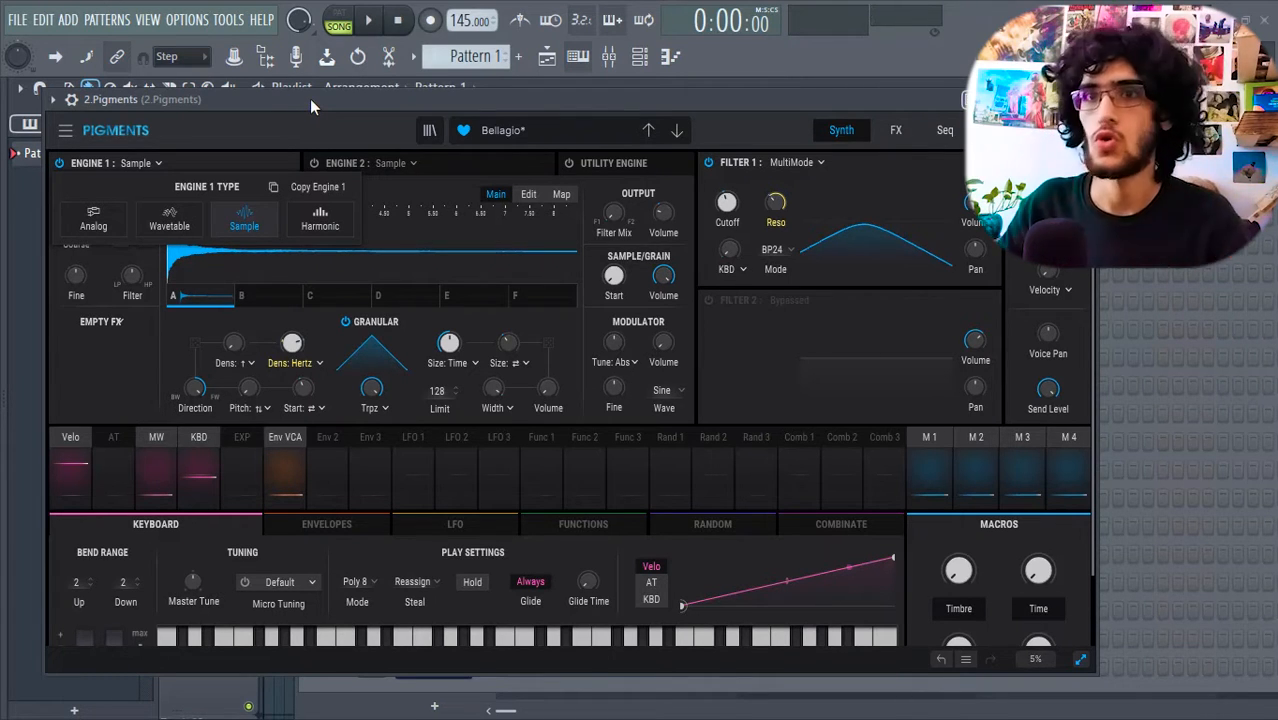
key(Escape)
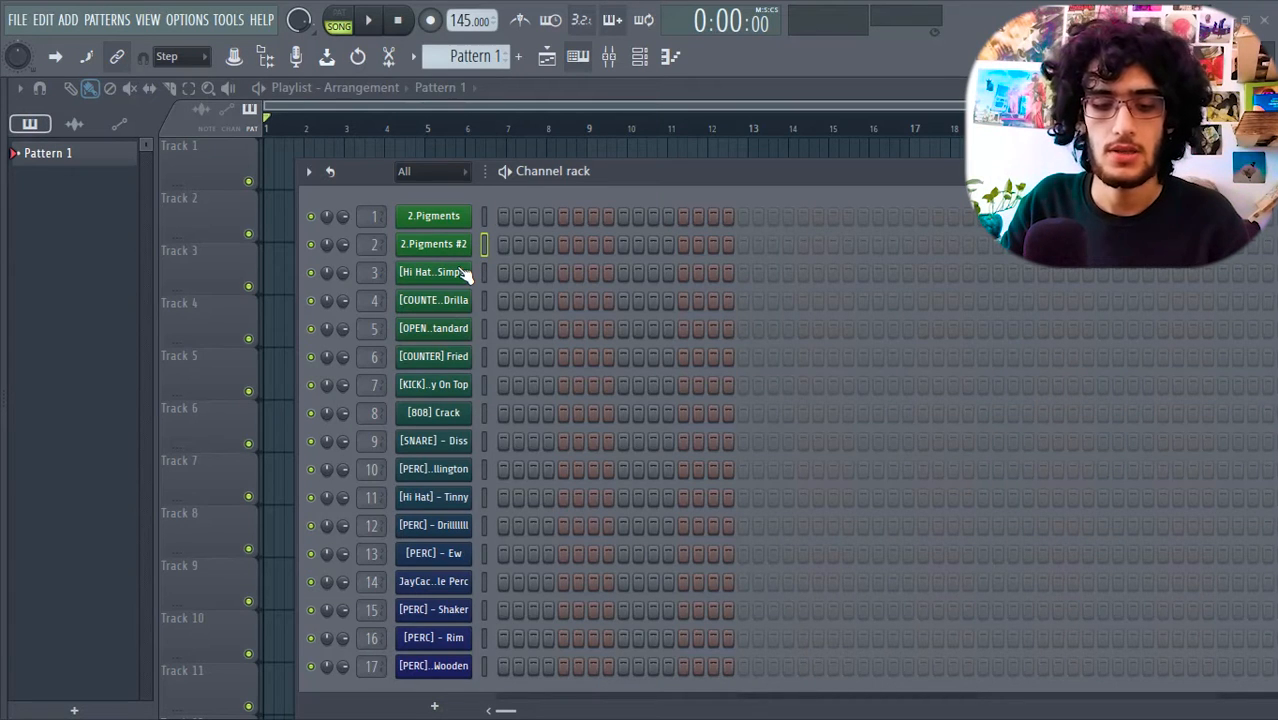
Open the 2.Pigments #2 synth, show its Synth page, mark the Nightcreatures preset as a favorite and close the synth
click(437, 244)
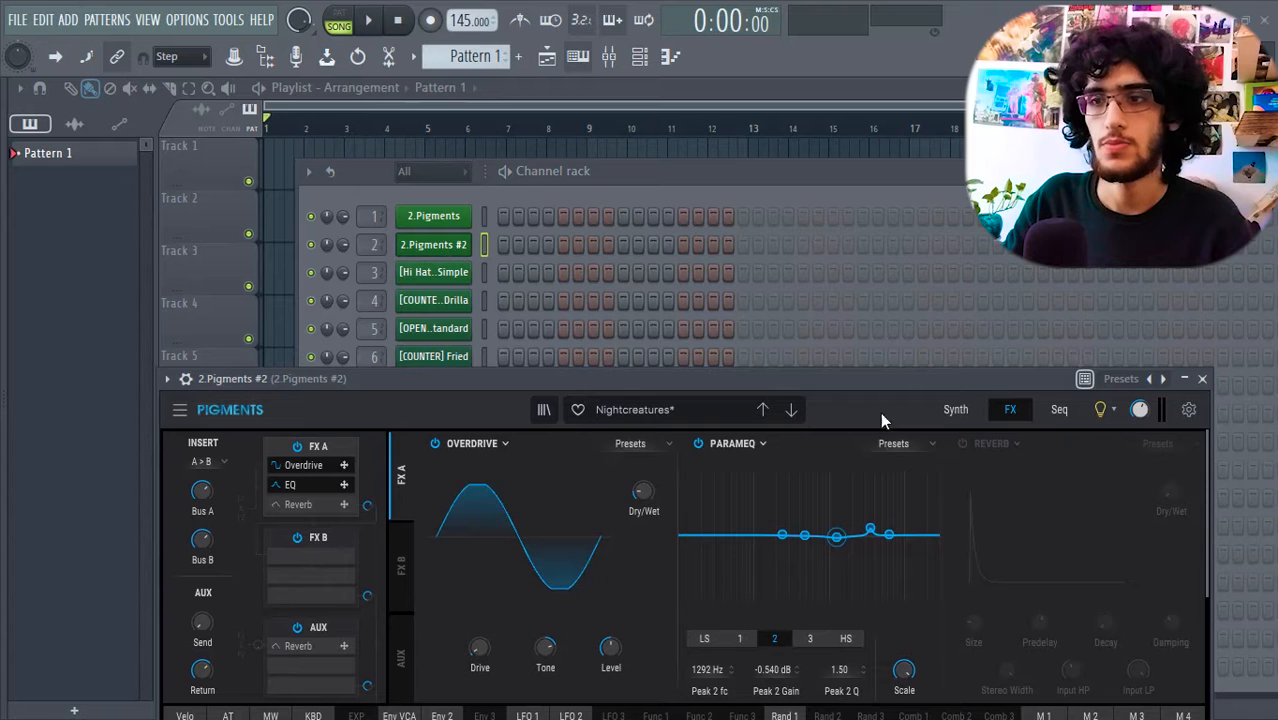
drag(848, 375, 881, 172)
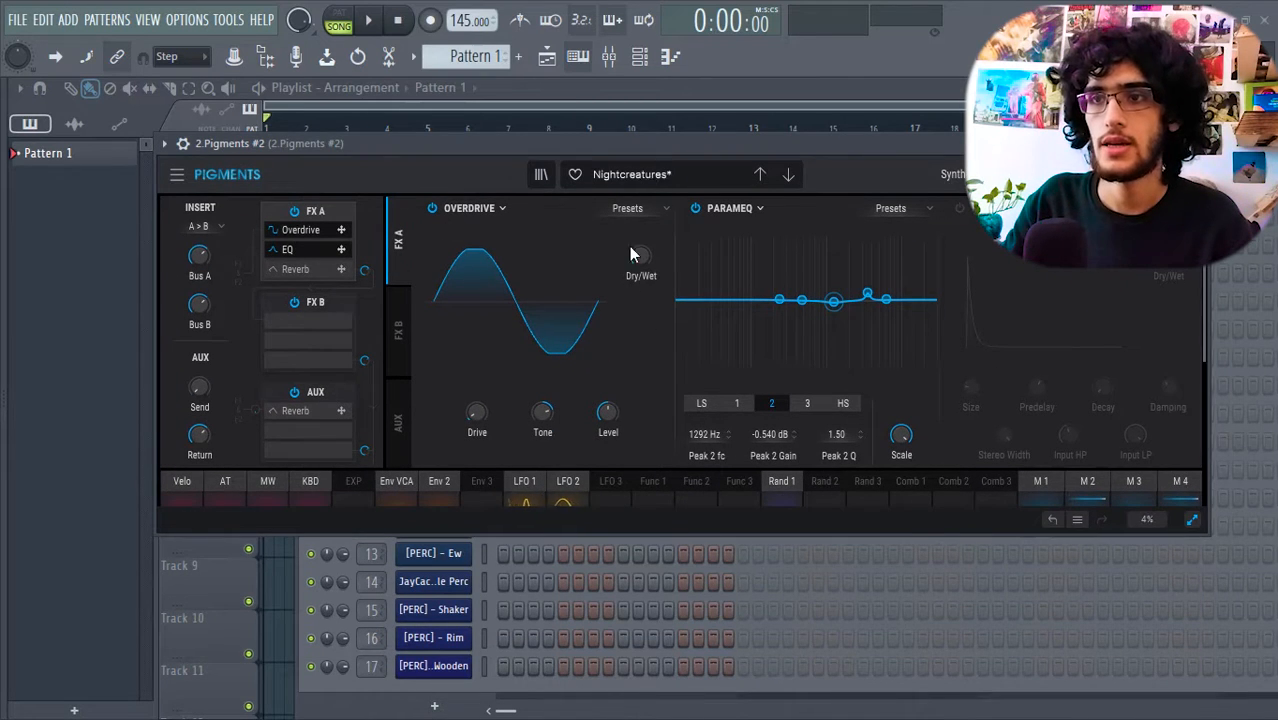
double_click(703, 148)
click(437, 250)
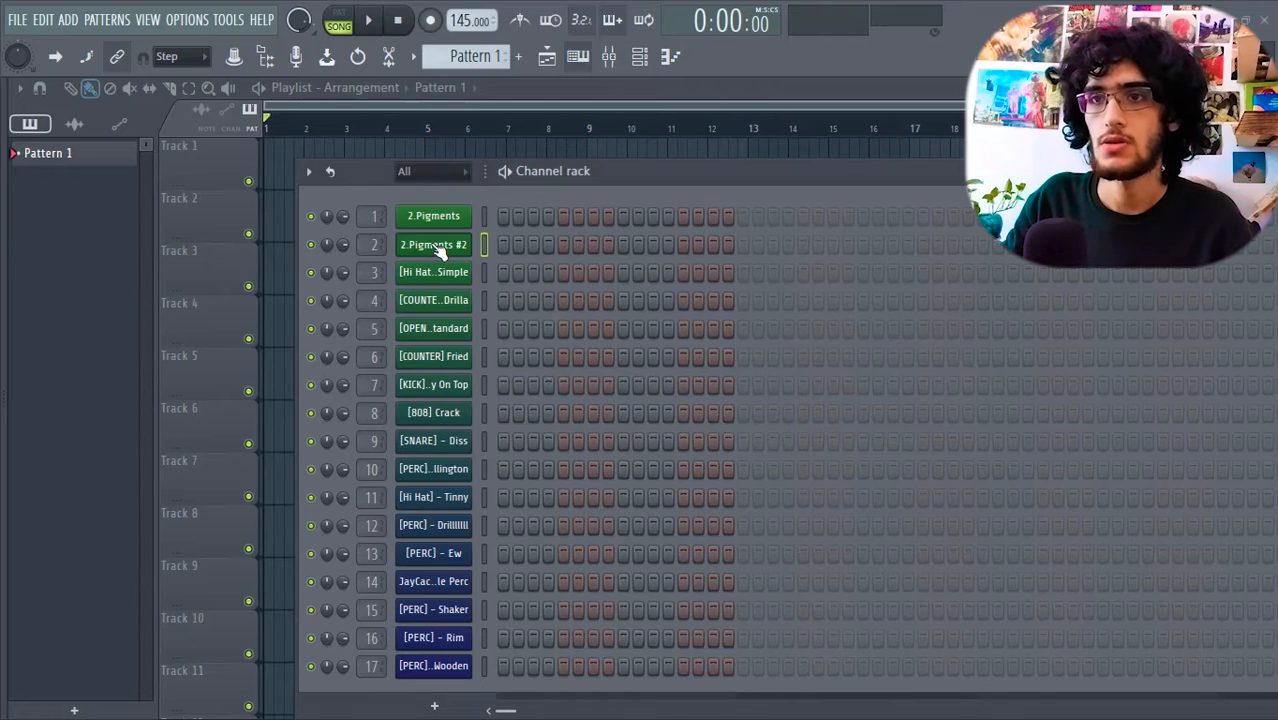
drag(115, 137, 905, 101)
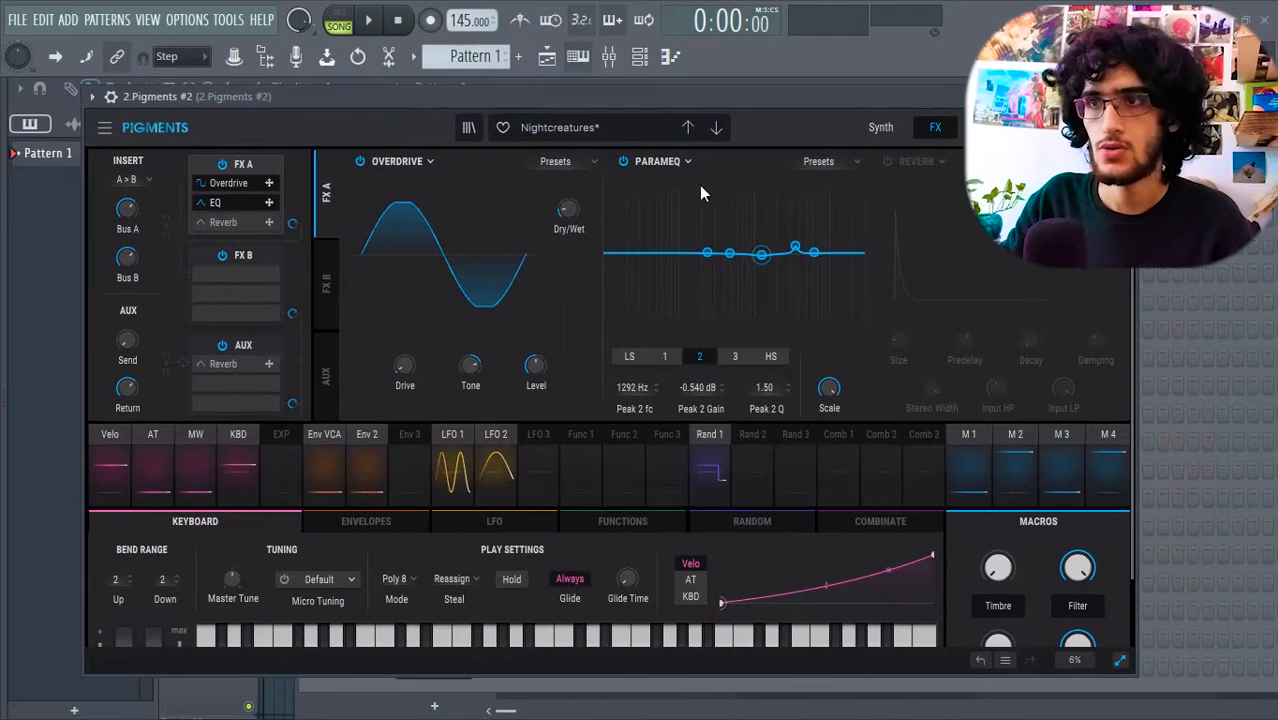
click(882, 134)
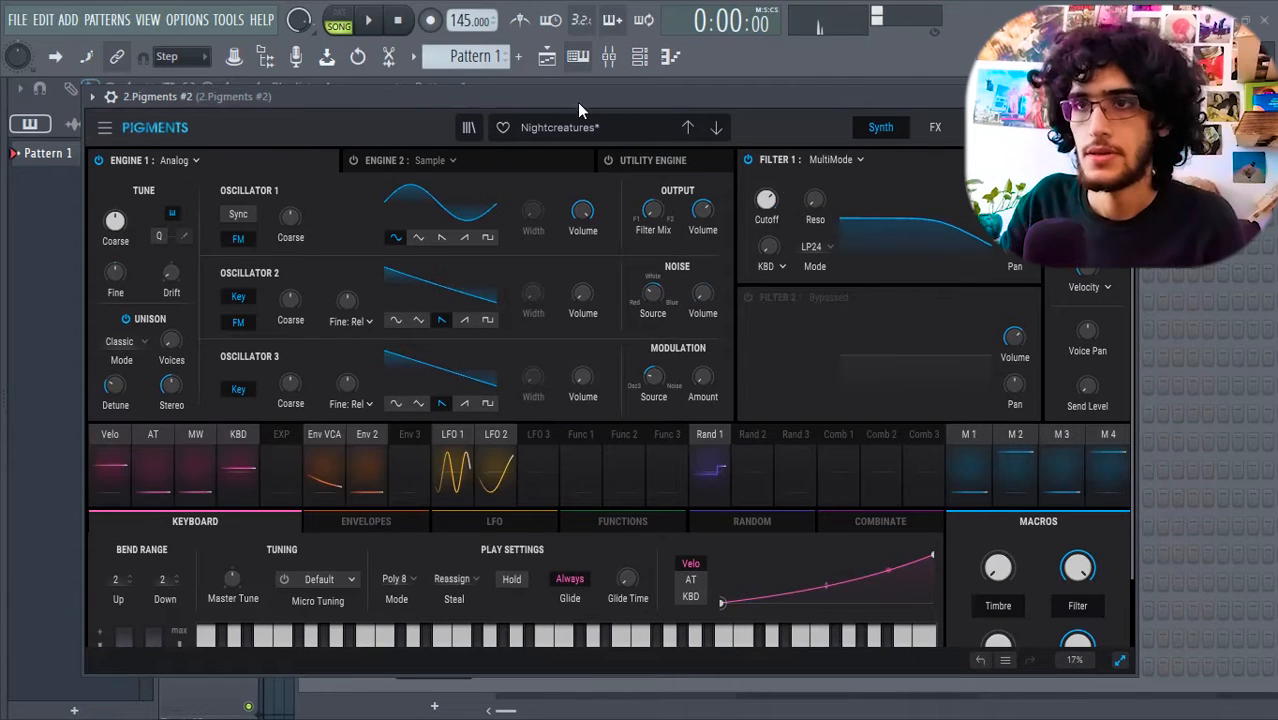
click(503, 128)
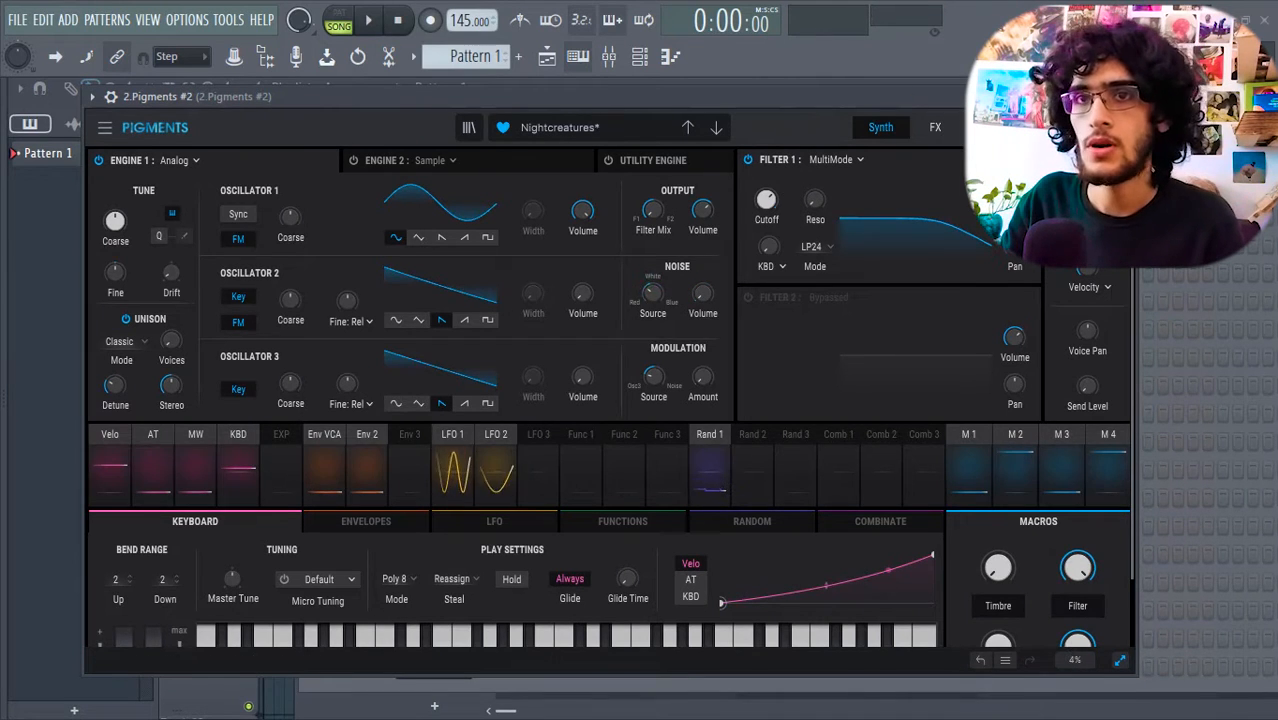
click(1122, 97)
Audition the drum and percussion samples in the channel rack, from the open hat through the wooden perc, plus the 808
drag(616, 167, 546, 60)
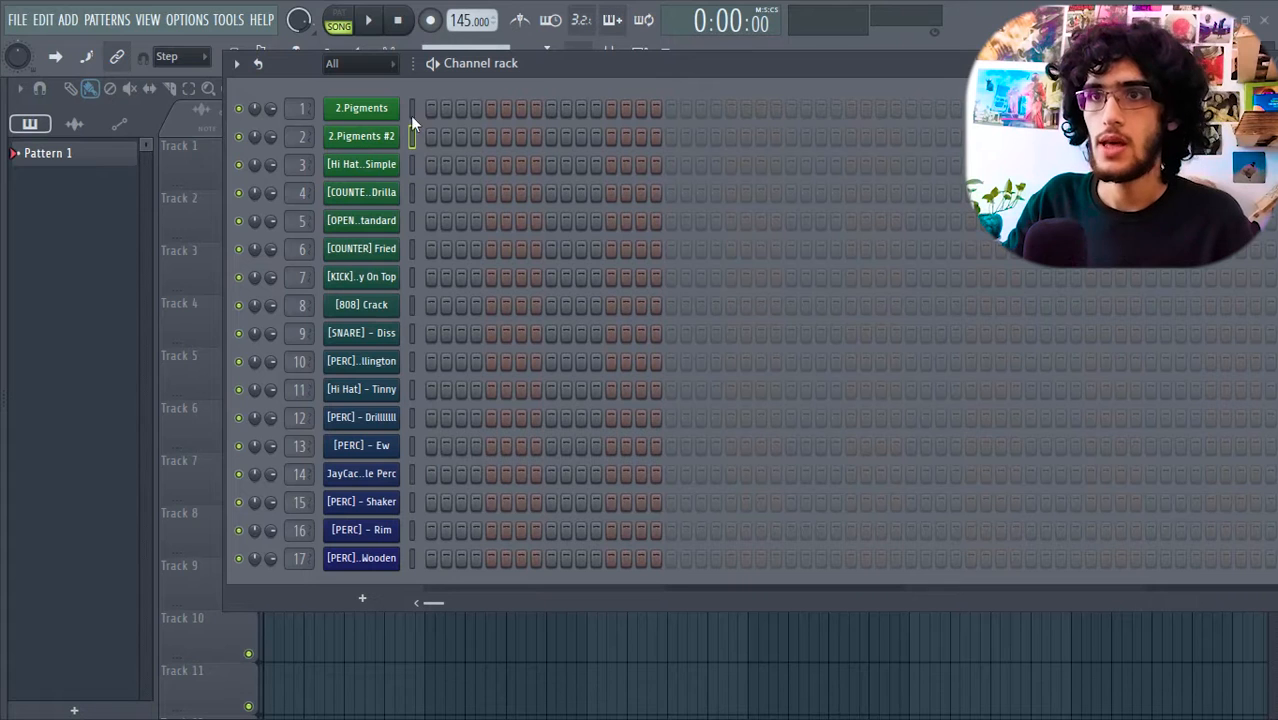
click(387, 221)
click(394, 250)
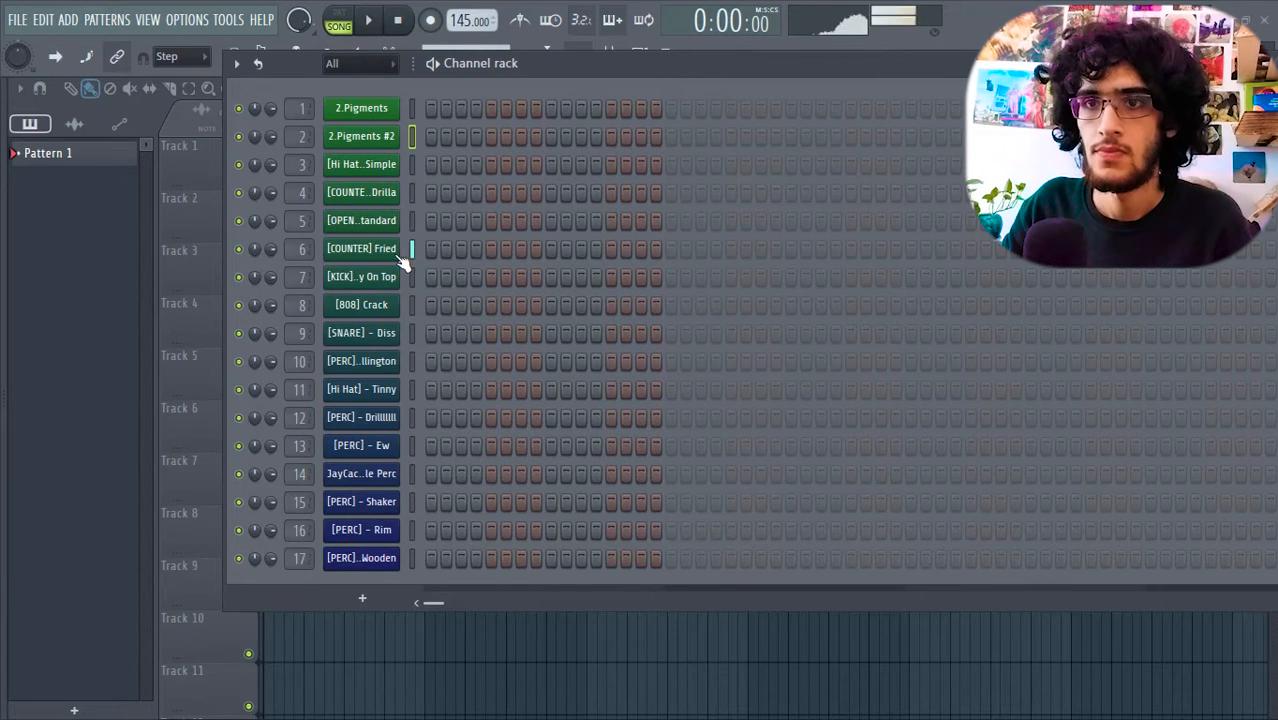
click(378, 277)
click(391, 362)
click(394, 417)
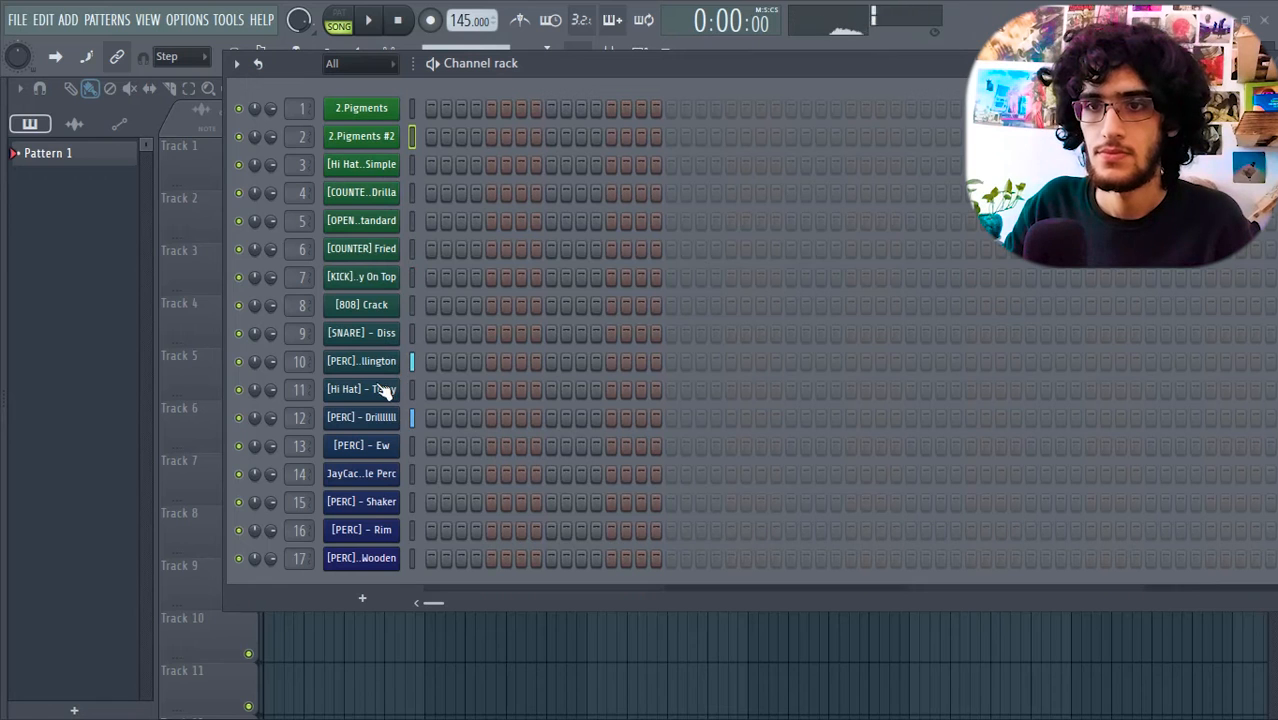
click(382, 449)
click(384, 477)
click(384, 504)
click(383, 531)
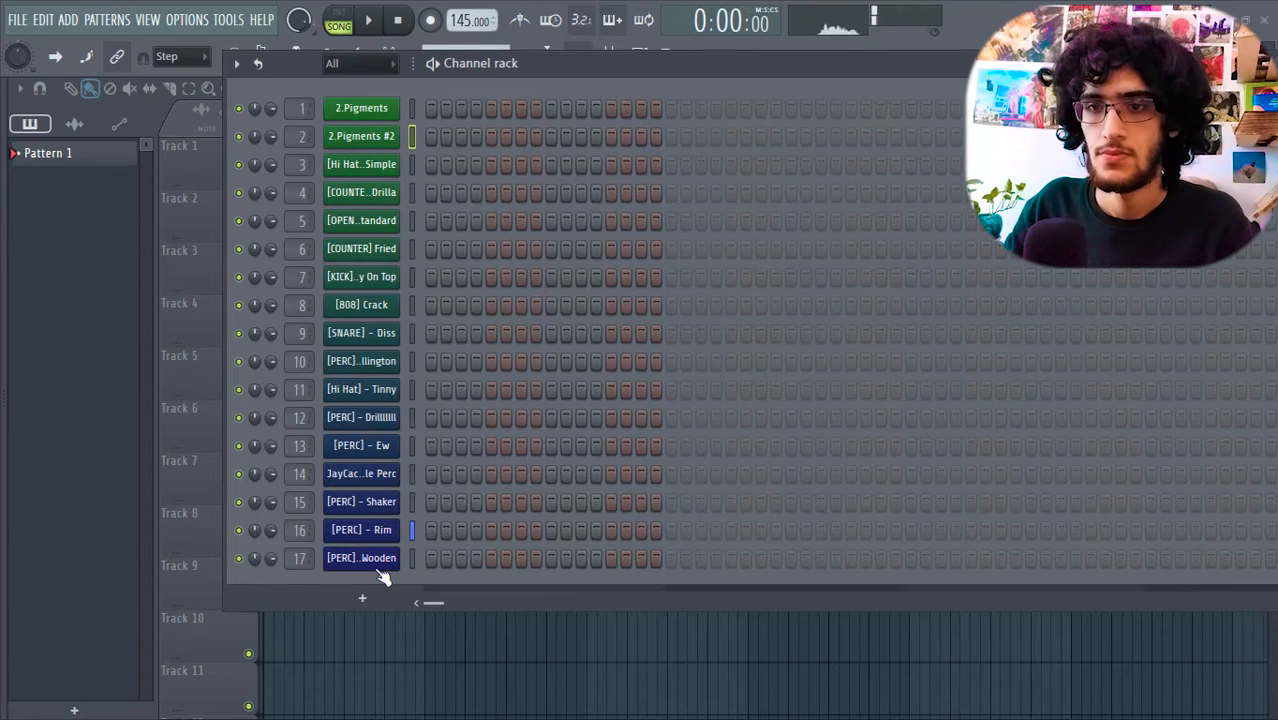
click(381, 563)
click(389, 310)
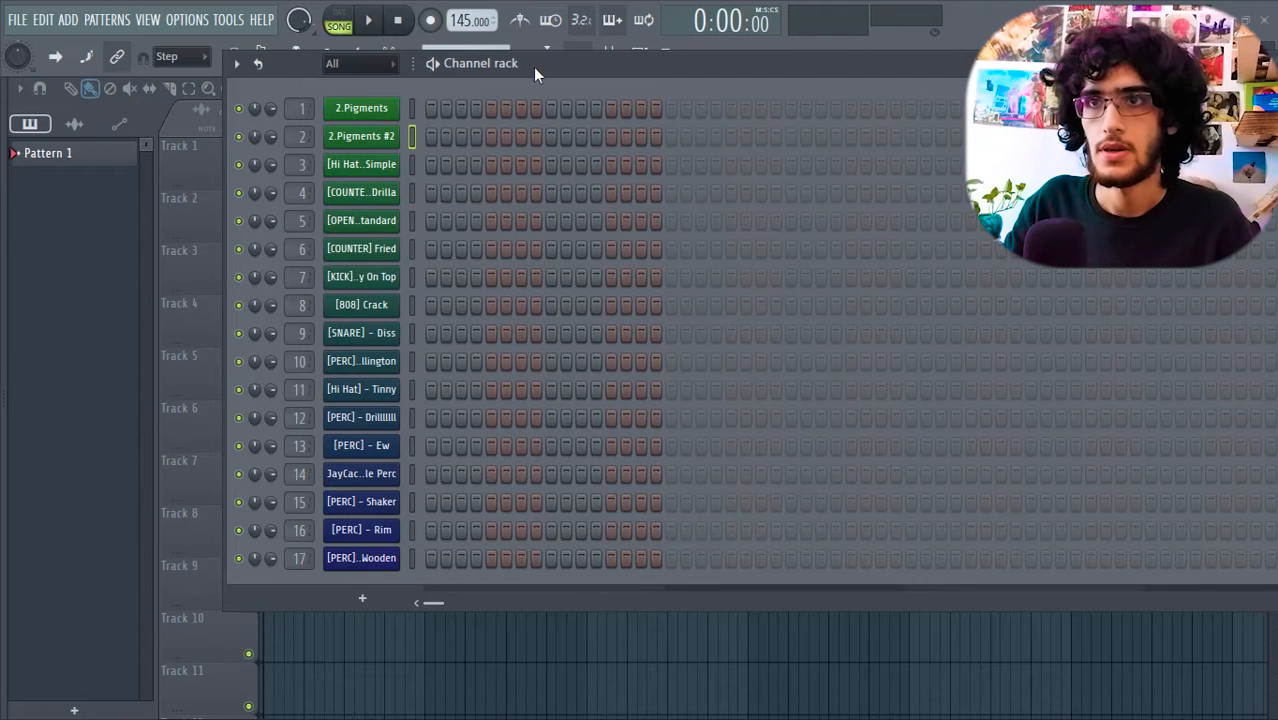
Write a one-bar melody for 2.Pigments #2 in the piano roll: C6, C#6, F6, C#6, C6, G6, C#6, A#6
drag(535, 70, 437, 147)
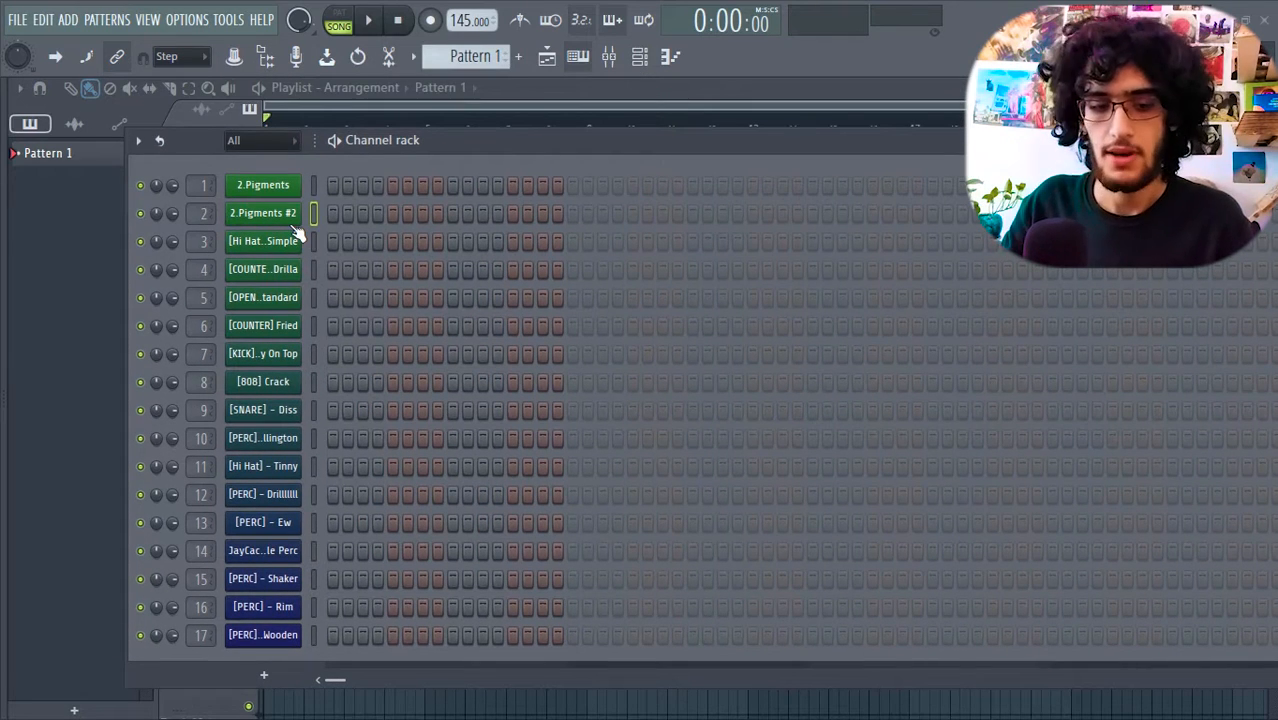
right_click(279, 220)
click(330, 213)
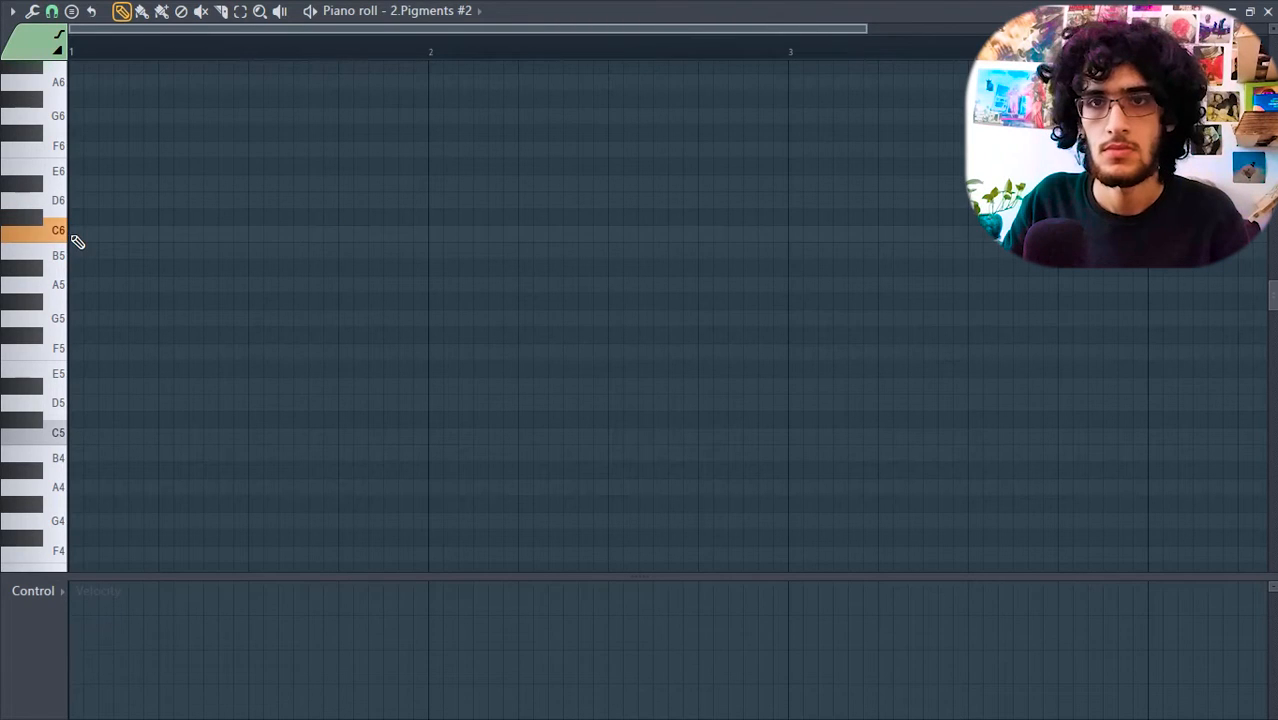
click(75, 234)
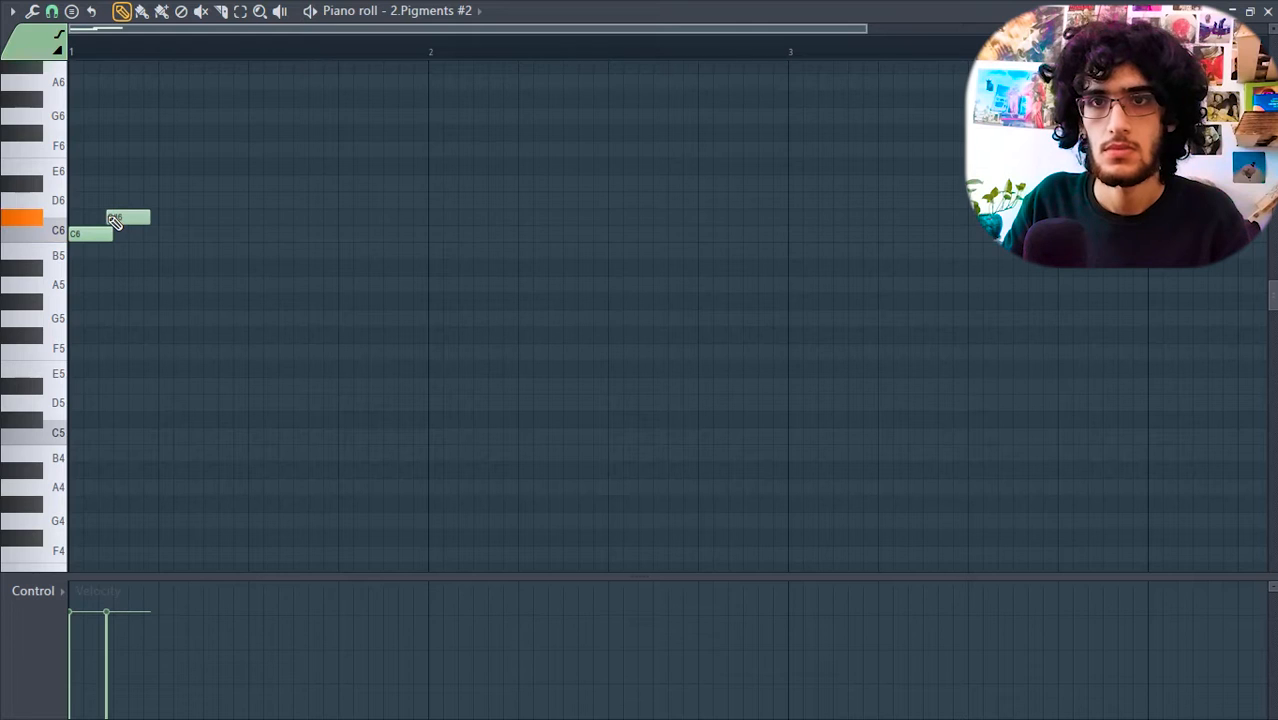
click(164, 151)
click(208, 219)
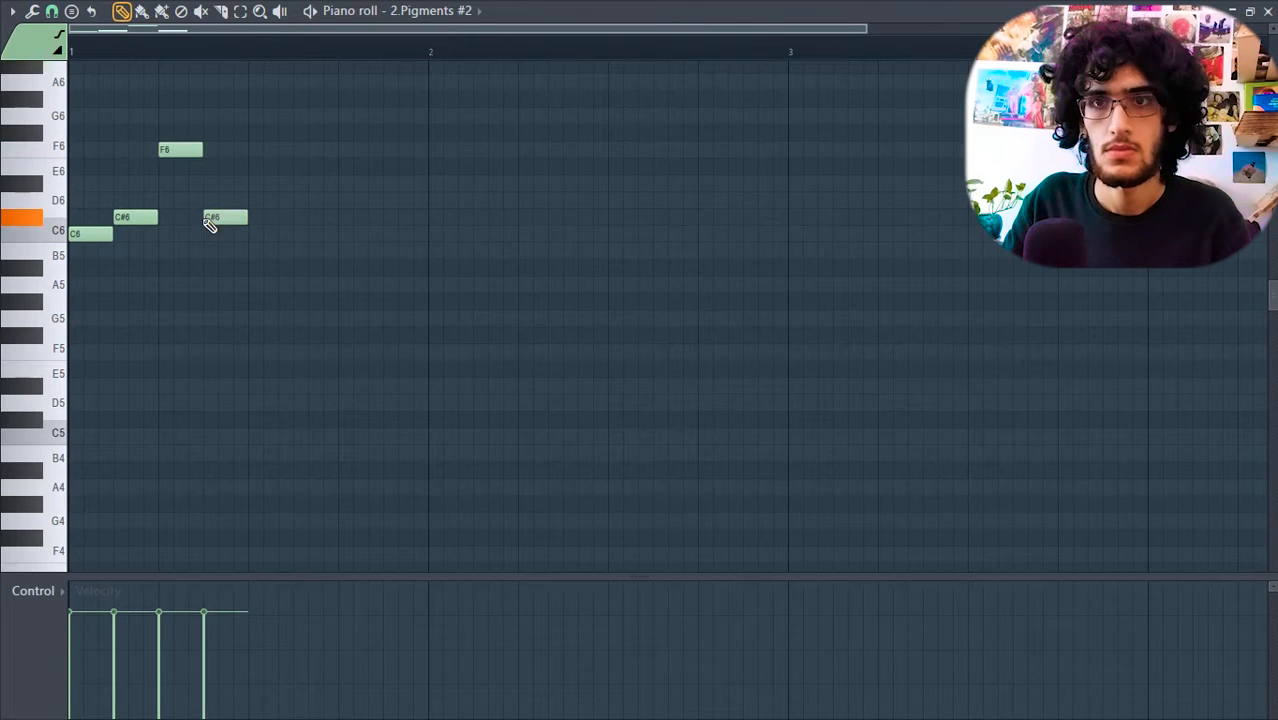
click(298, 117)
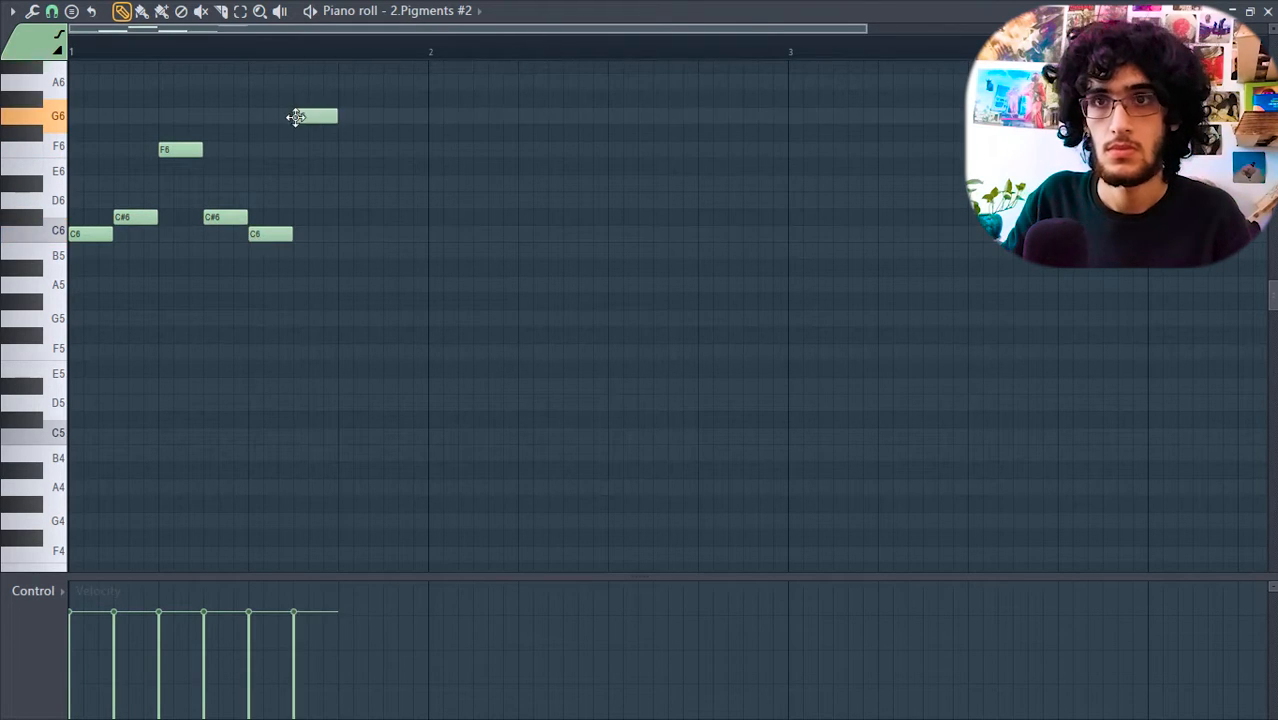
click(340, 217)
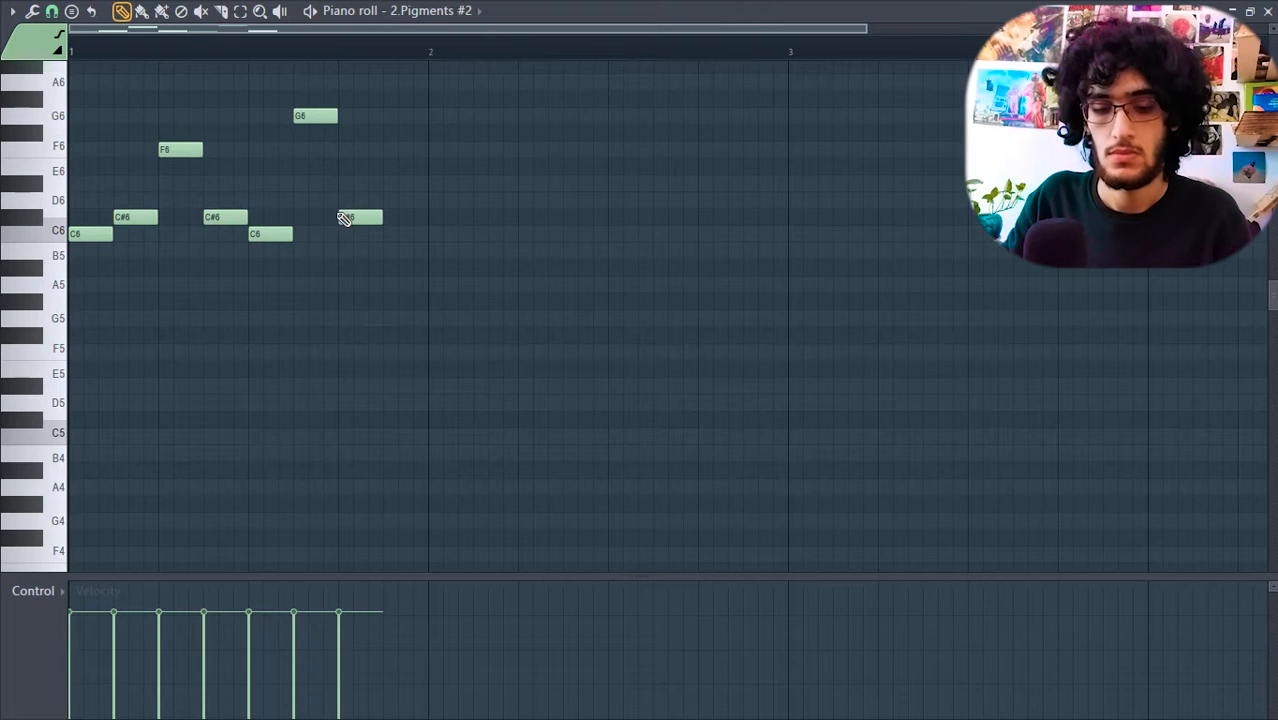
click(384, 67)
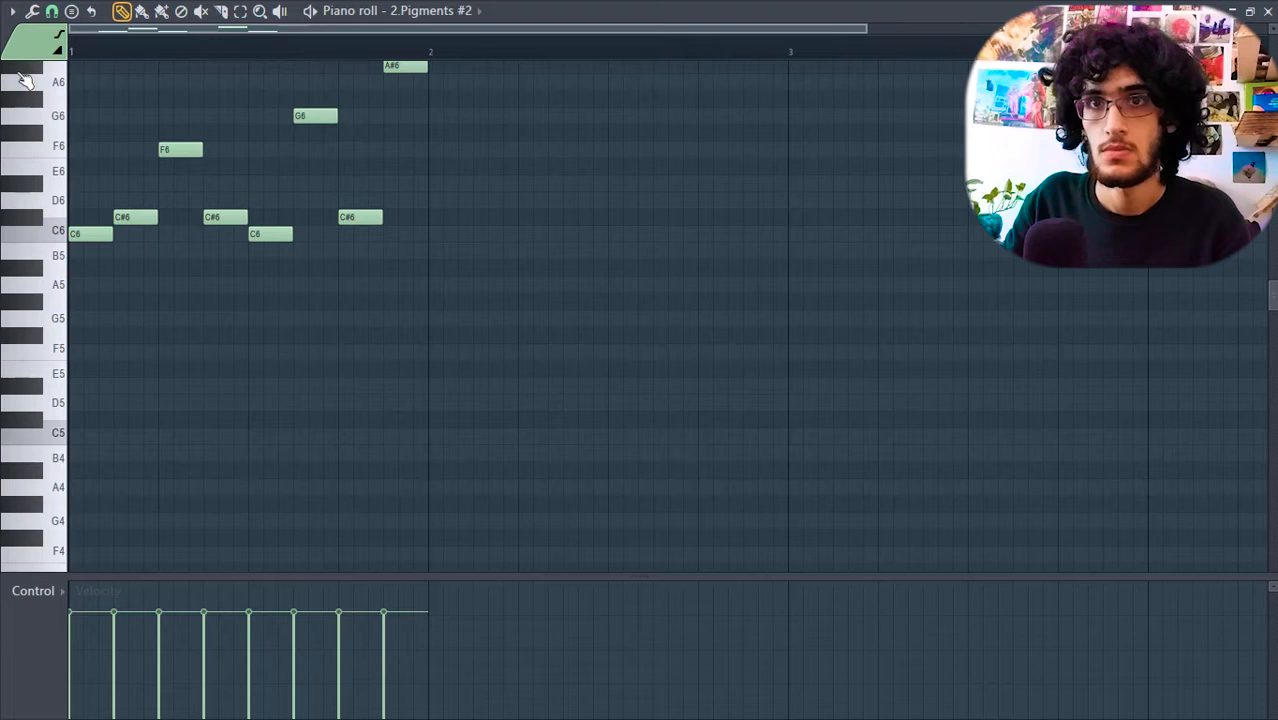
click(1268, 10)
Play the melody in pattern mode and duplicate it into bar 2 of the 2.Pigments #2 piano roll
key(space)
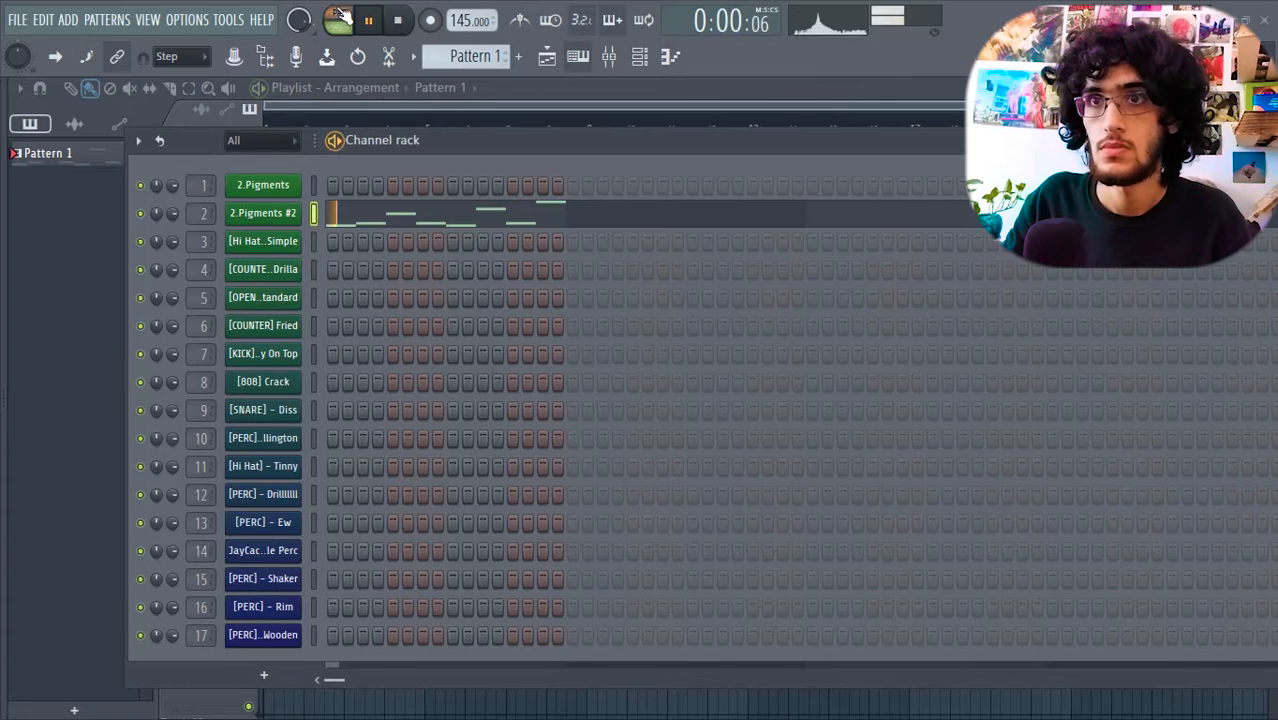
click(489, 220)
key(ctrl+b)
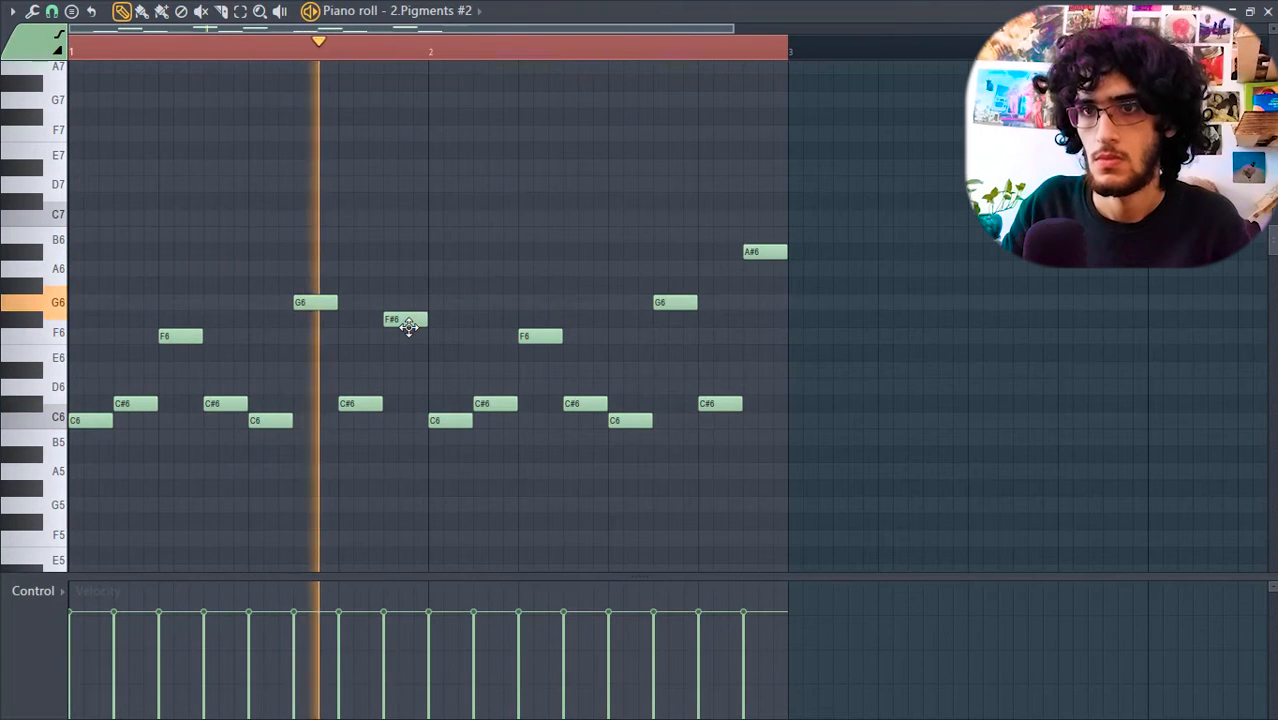
Lower the last note of bar 1 to F6, listen to the loop, and close the piano roll
drag(408, 327, 405, 337)
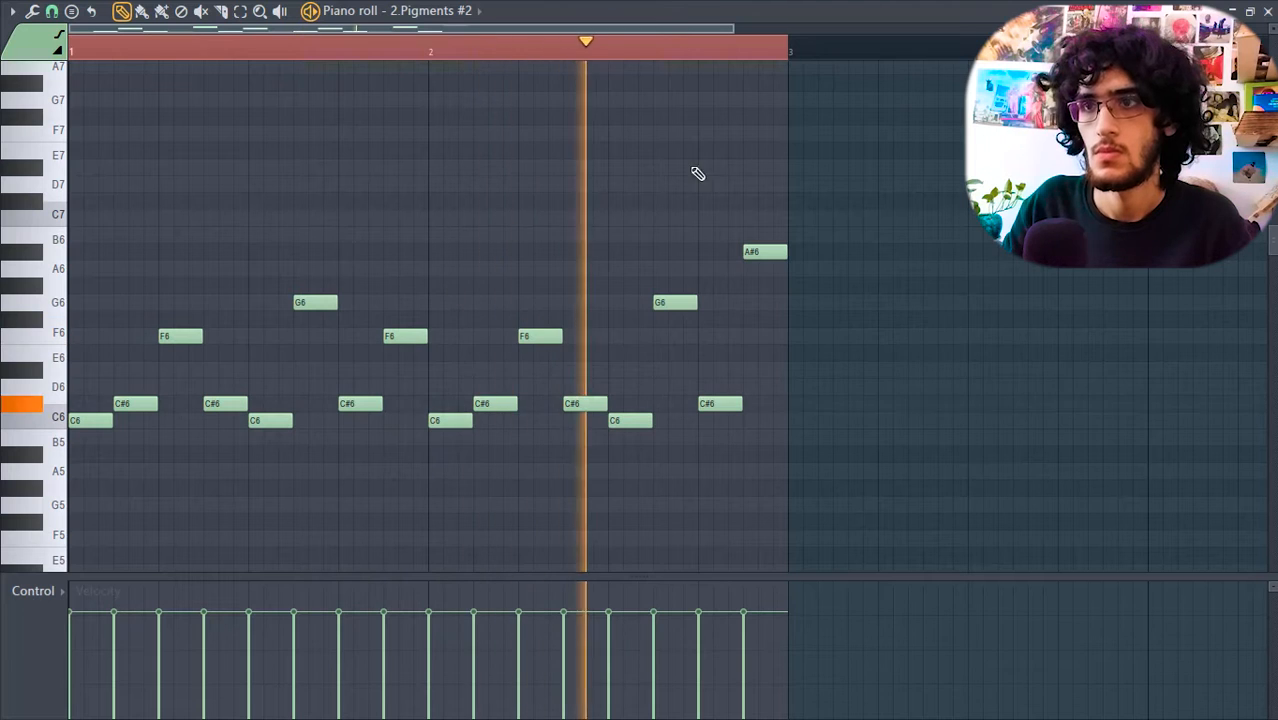
key(space)
click(1268, 11)
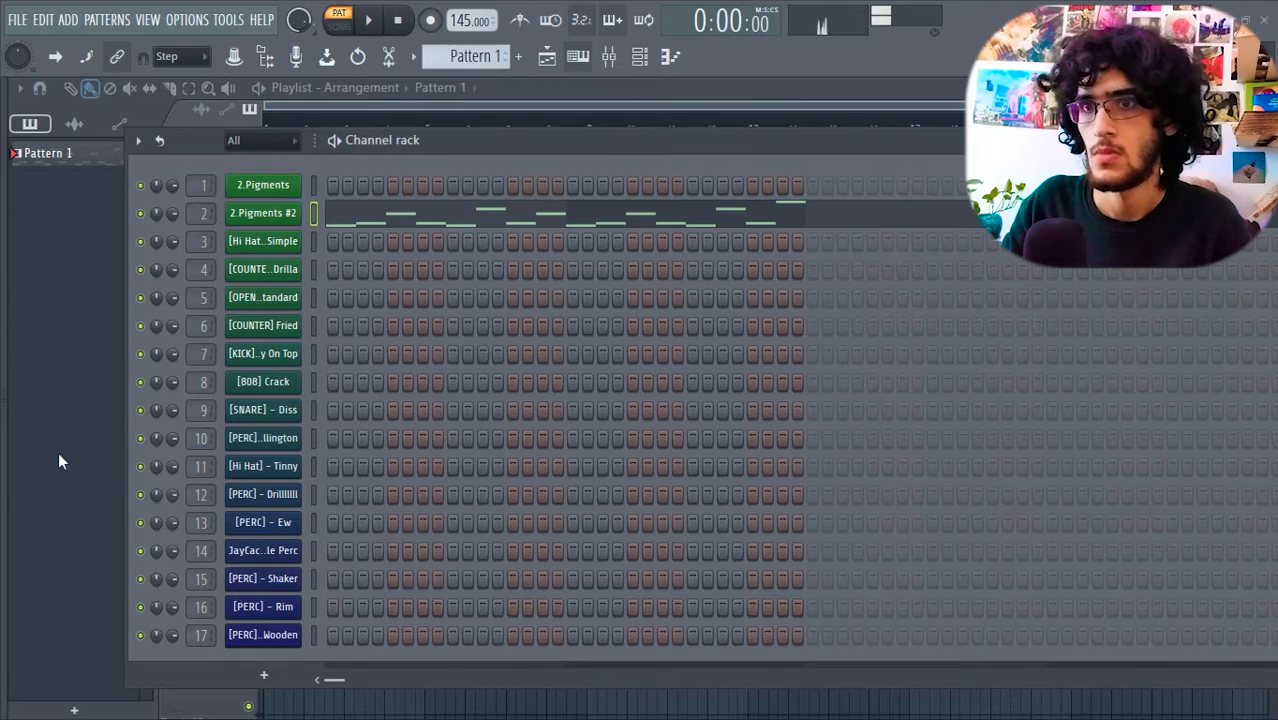
Place a C4 and a G4 note at the start of bar 1 in the first Pigments channel's piano roll
click(314, 186)
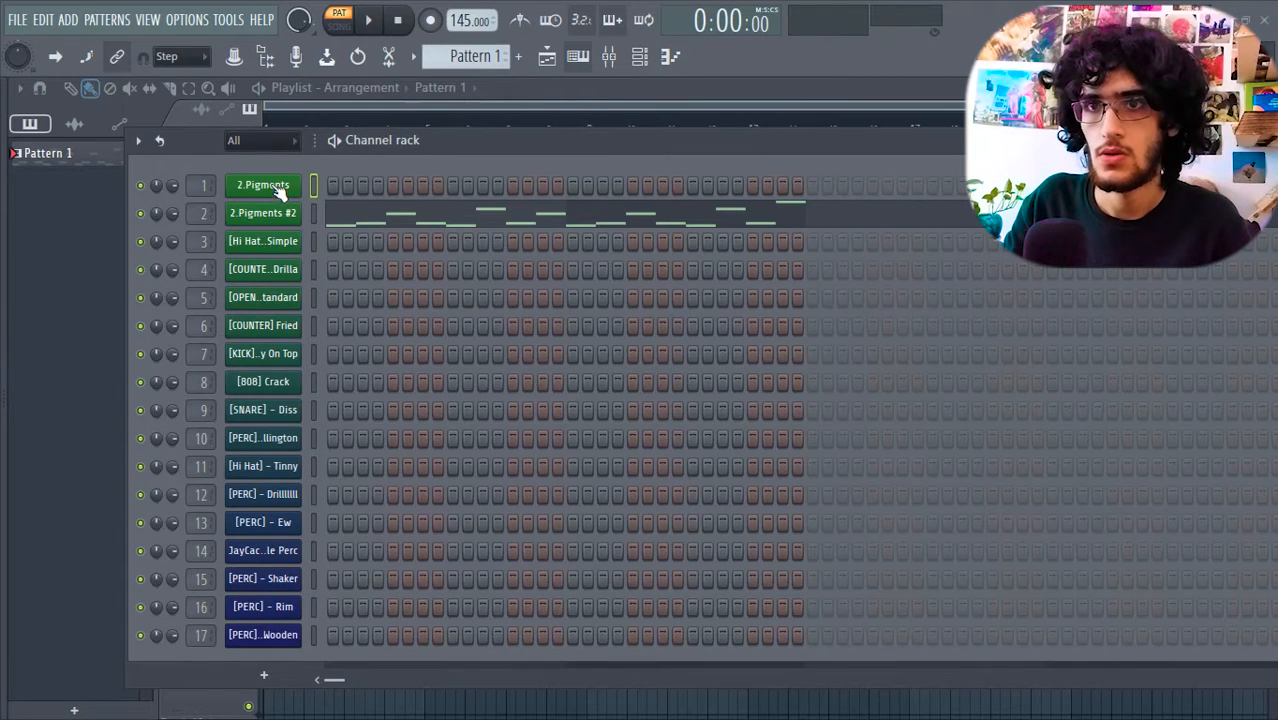
right_click(280, 192)
click(345, 186)
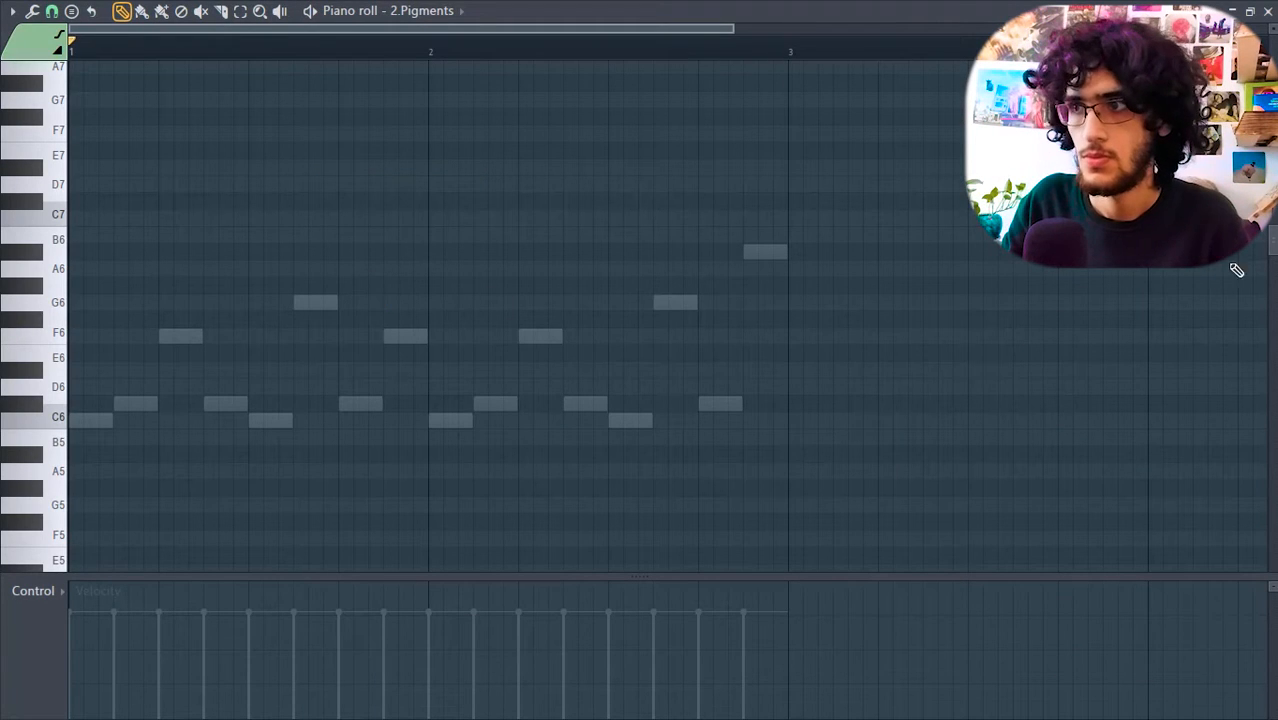
drag(1273, 241, 1273, 383)
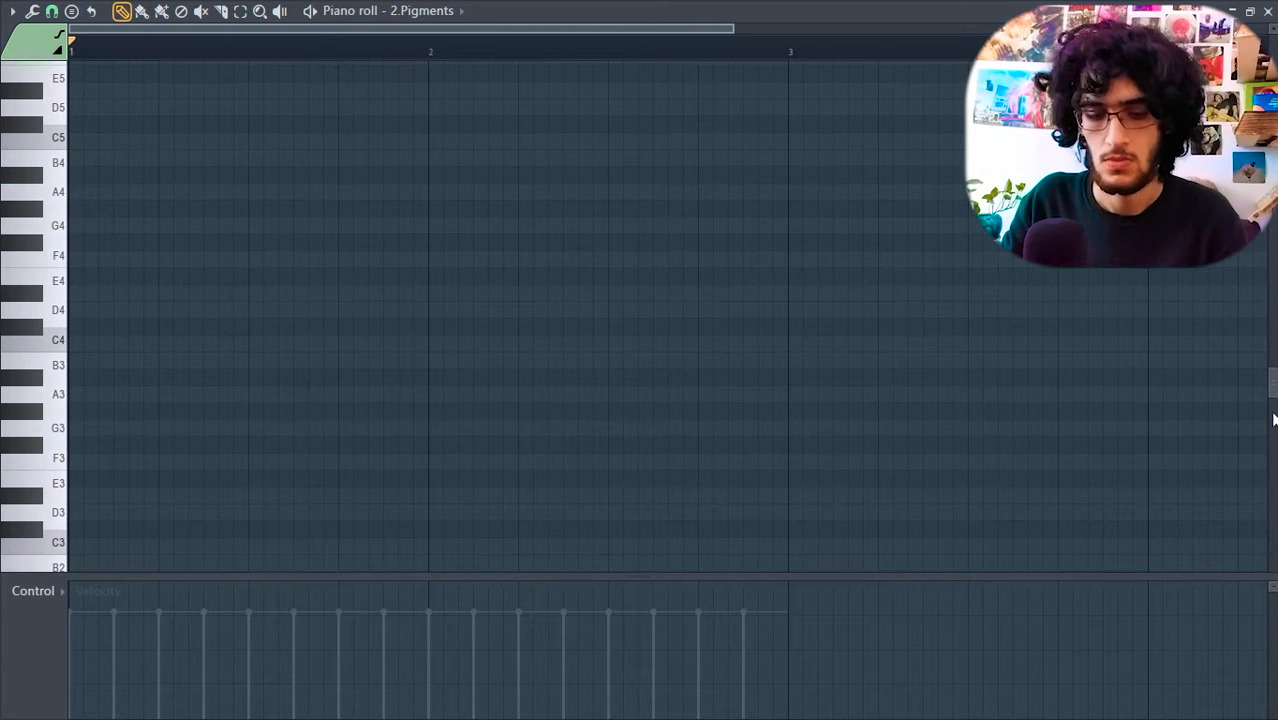
click(85, 361)
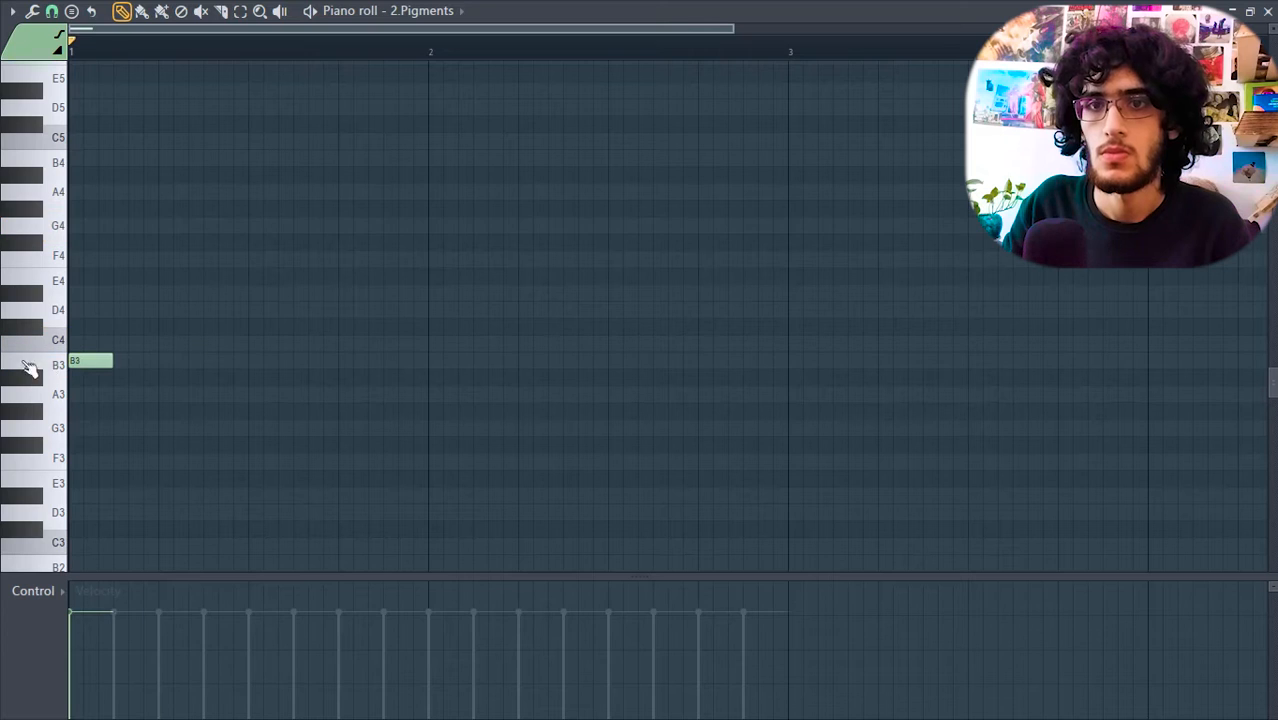
drag(95, 360, 95, 343)
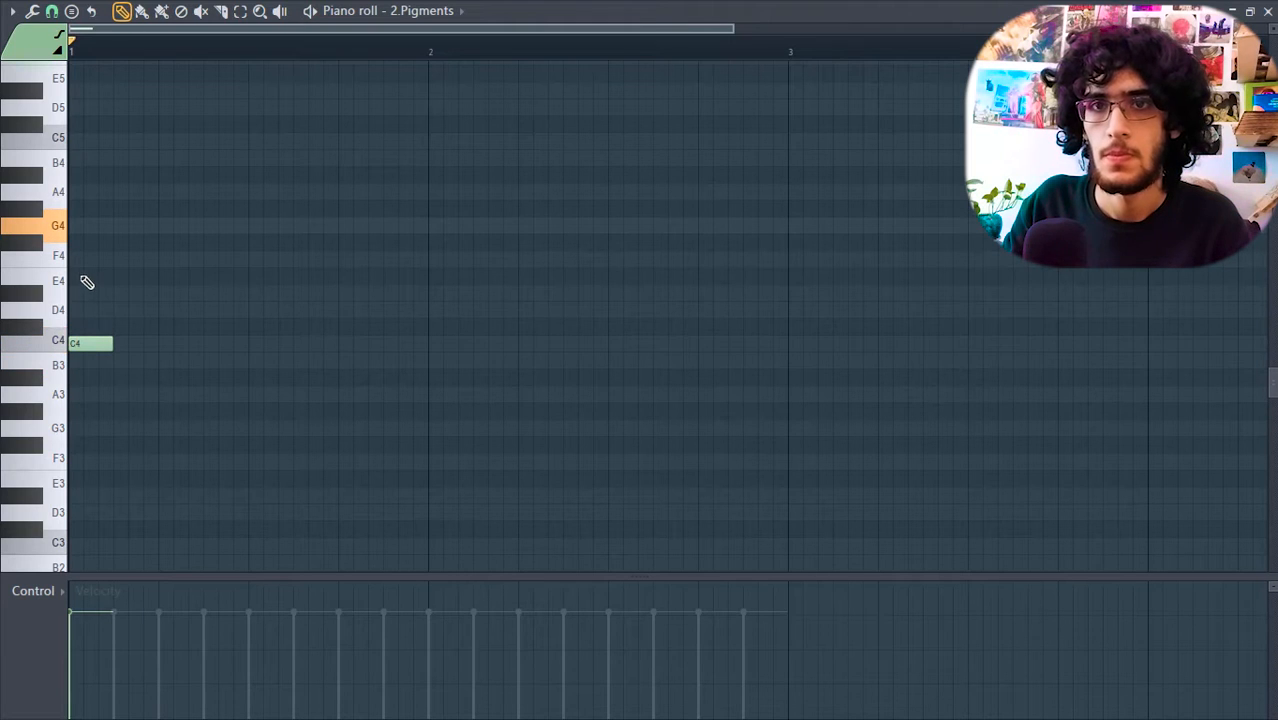
click(92, 229)
Lengthen the G4 and C4 notes to span bars 1 and 2, playing them back to check the sound
drag(113, 224, 247, 225)
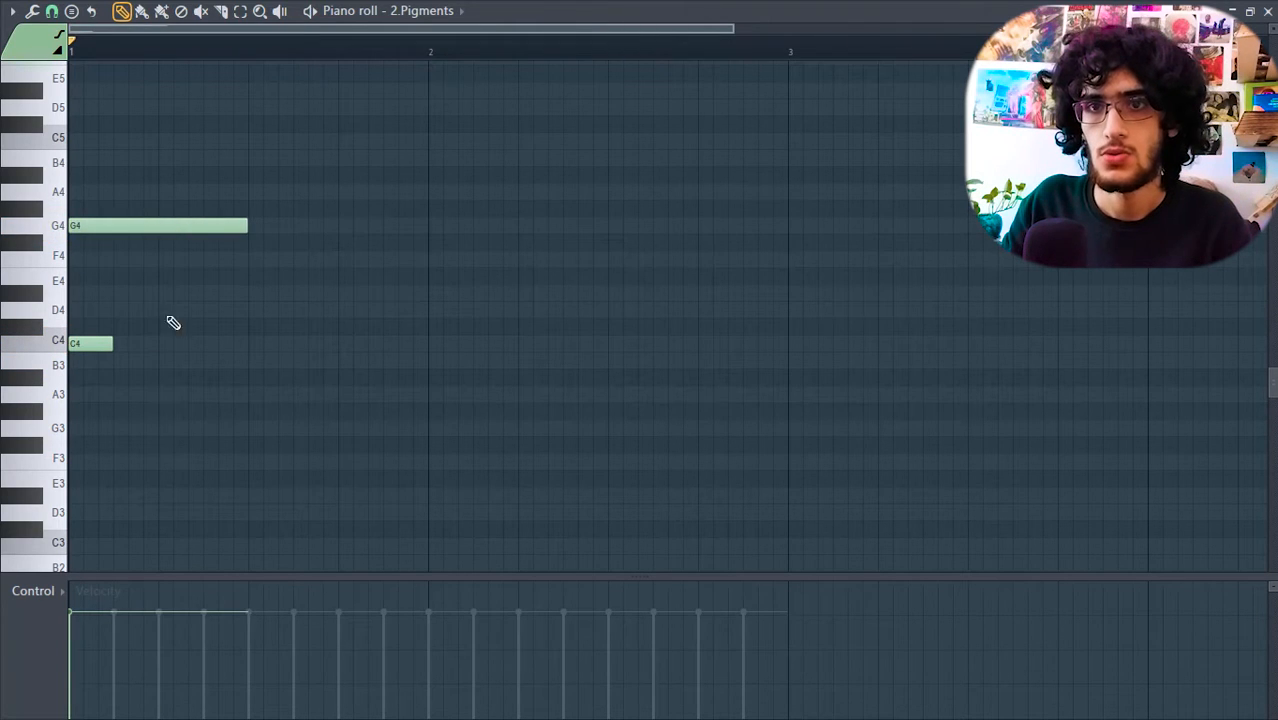
drag(110, 342, 415, 330)
key(space)
key(space)
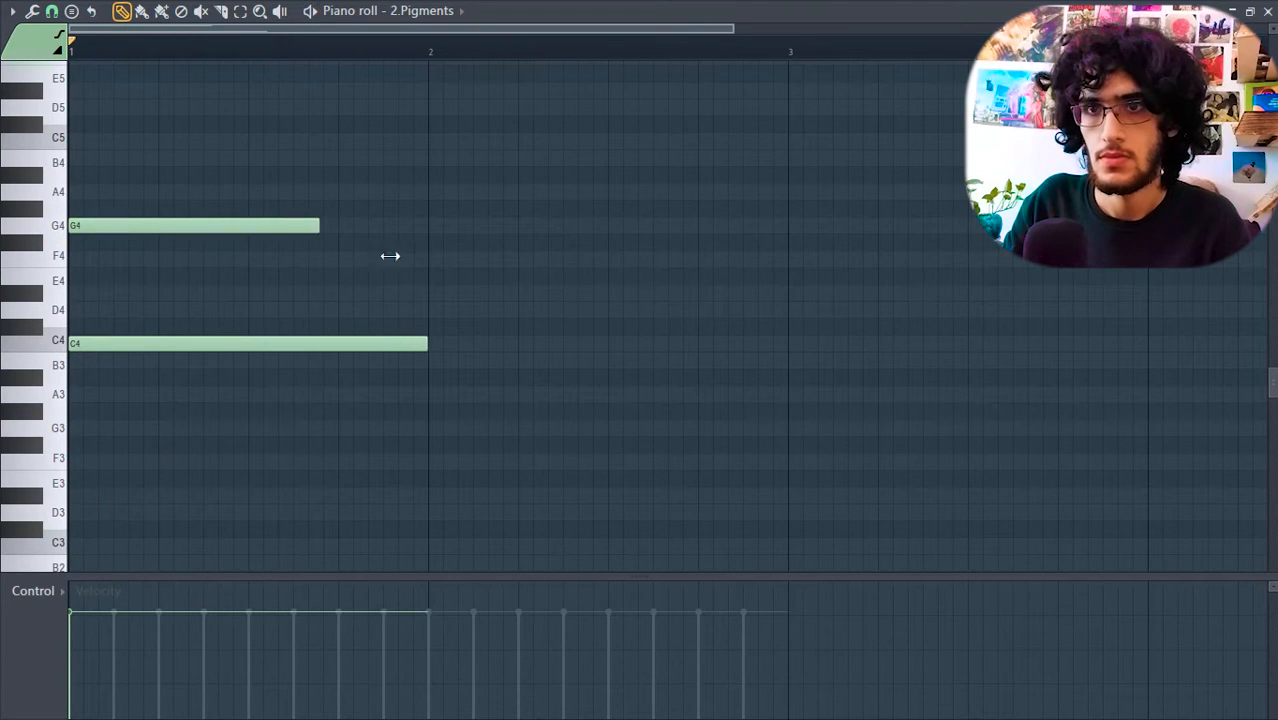
drag(390, 256, 420, 262)
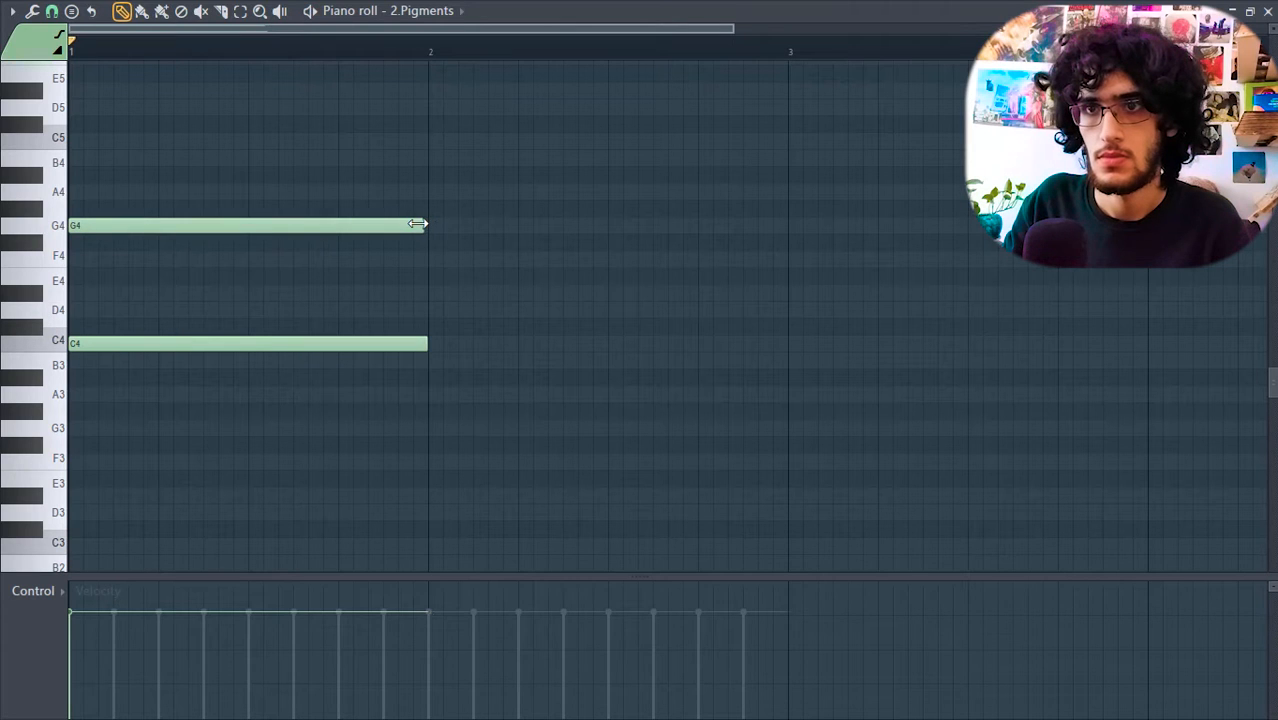
key(space)
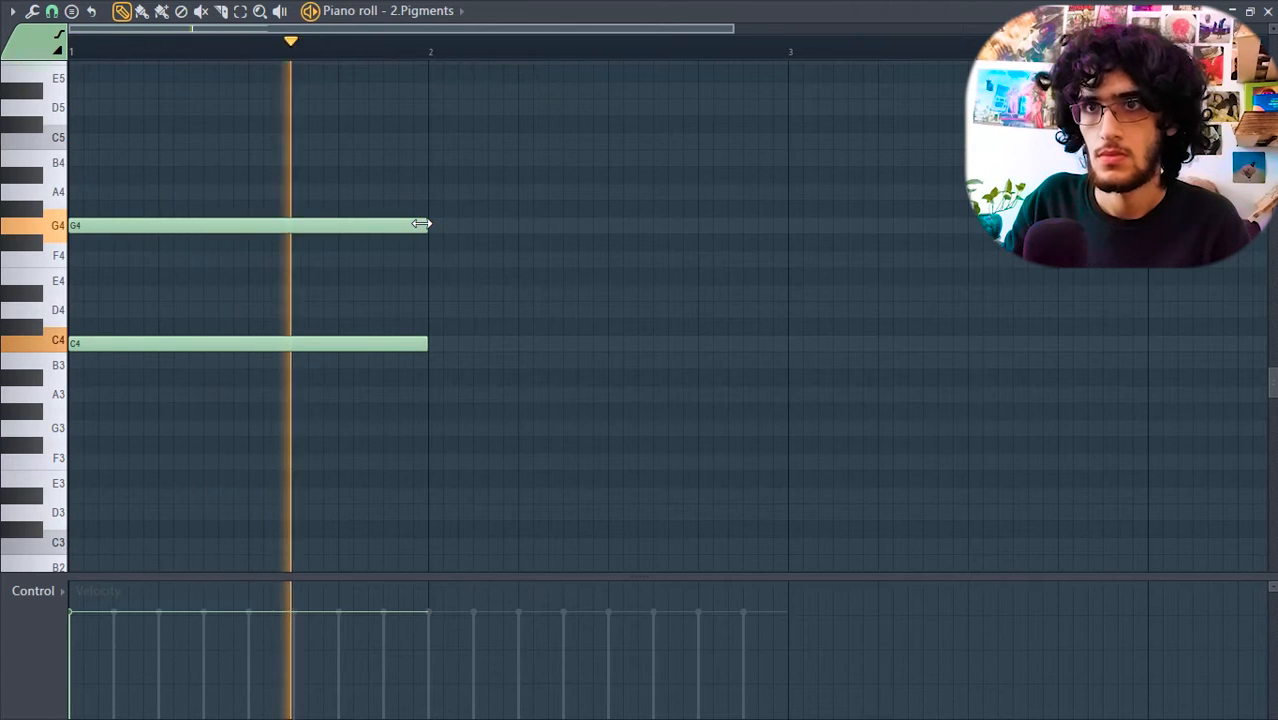
key(space)
drag(443, 232, 760, 240)
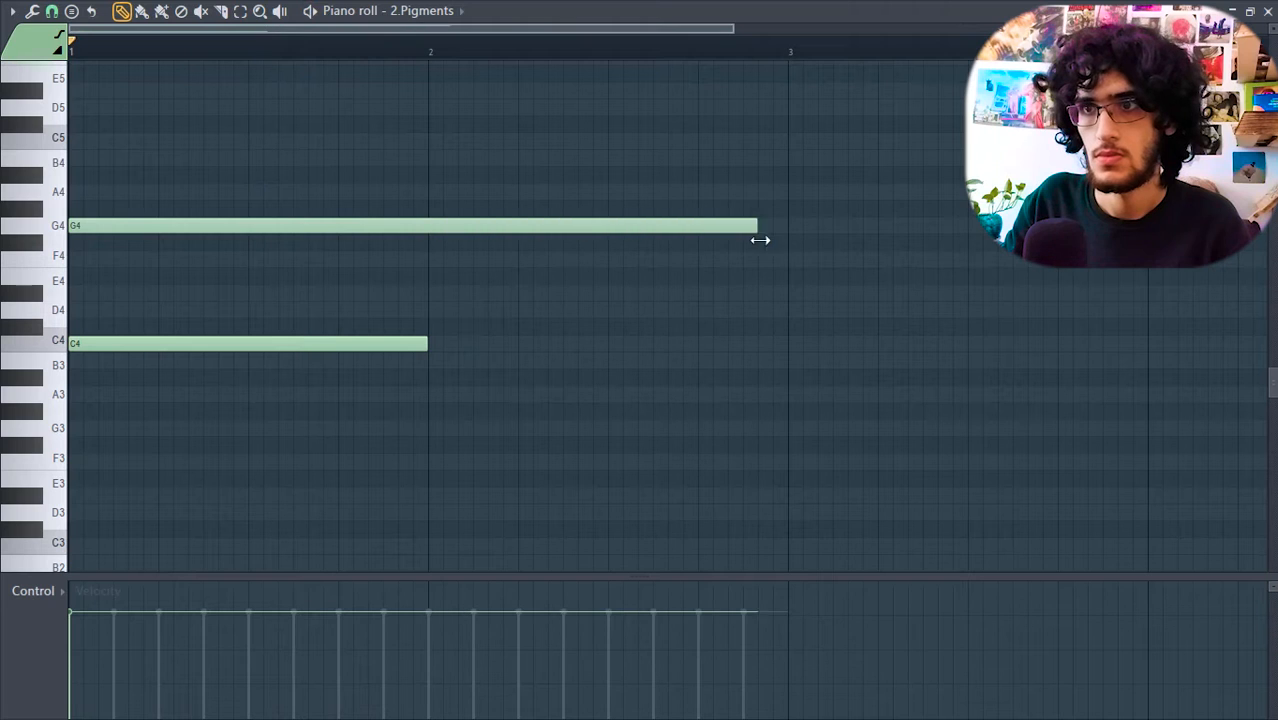
drag(432, 347, 789, 320)
key(space)
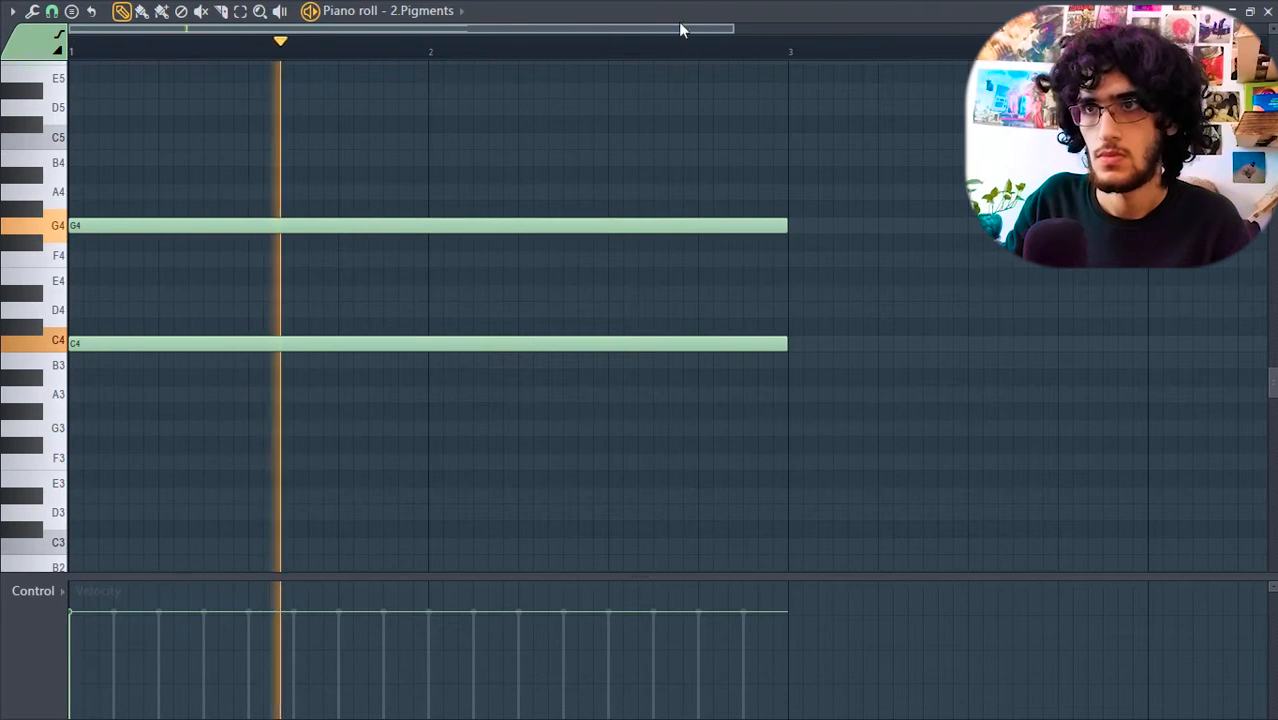
Place C#4 and C5 notes at the start of bar 3, spanning bars 3 and 4 of the first Pigments piano roll
drag(733, 28, 976, 30)
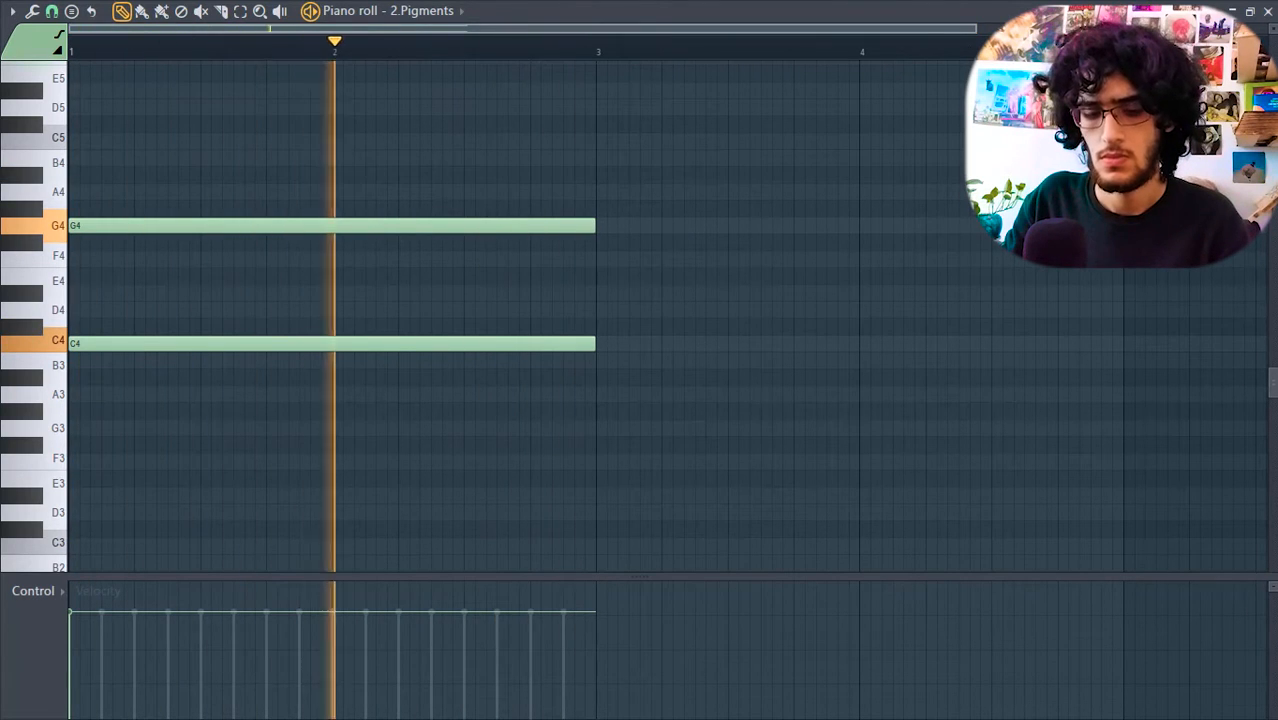
key(space)
click(603, 330)
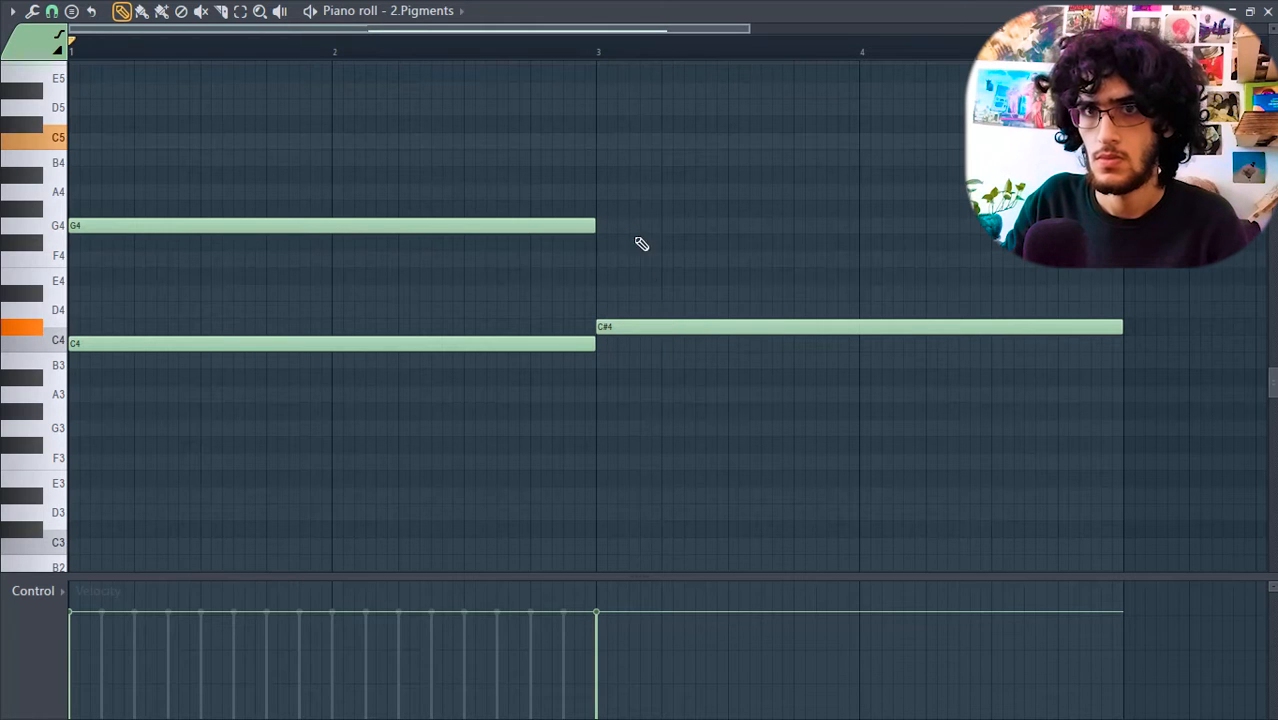
click(603, 140)
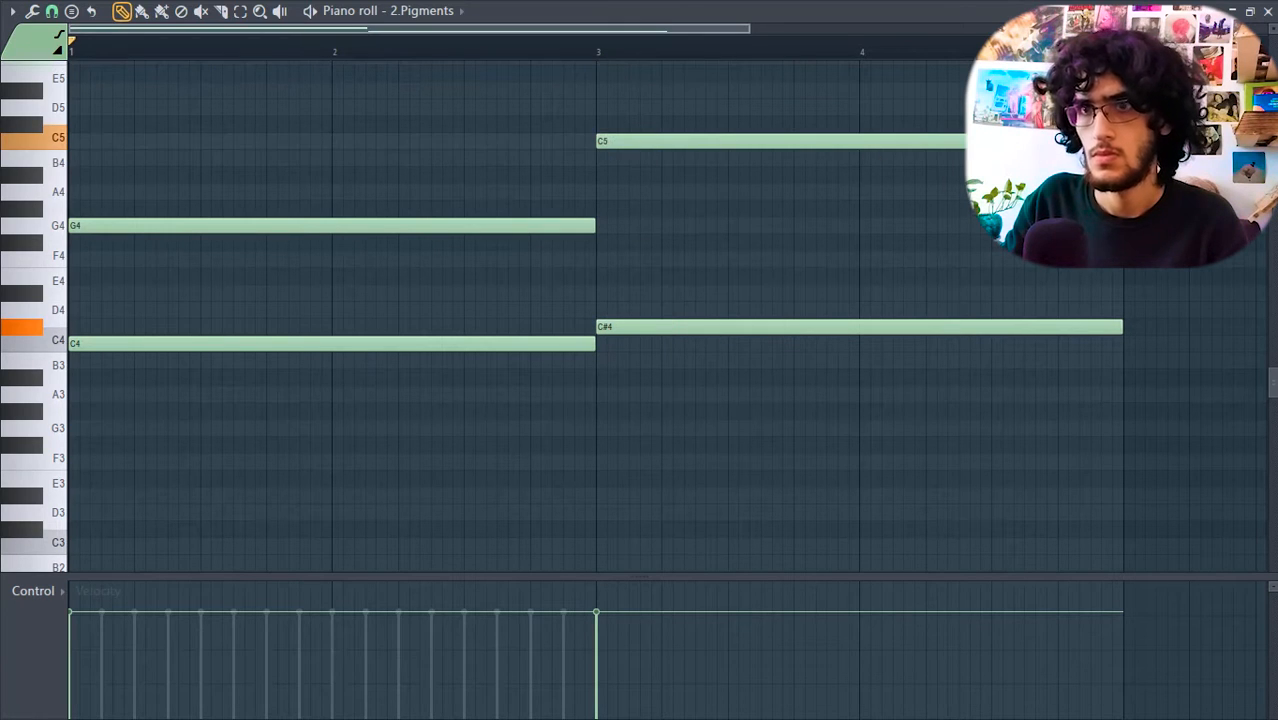
Add an A4 note in bar 4, shift it to A#4 starting late in bar 3 where C5 ends, and play the pattern
click(868, 194)
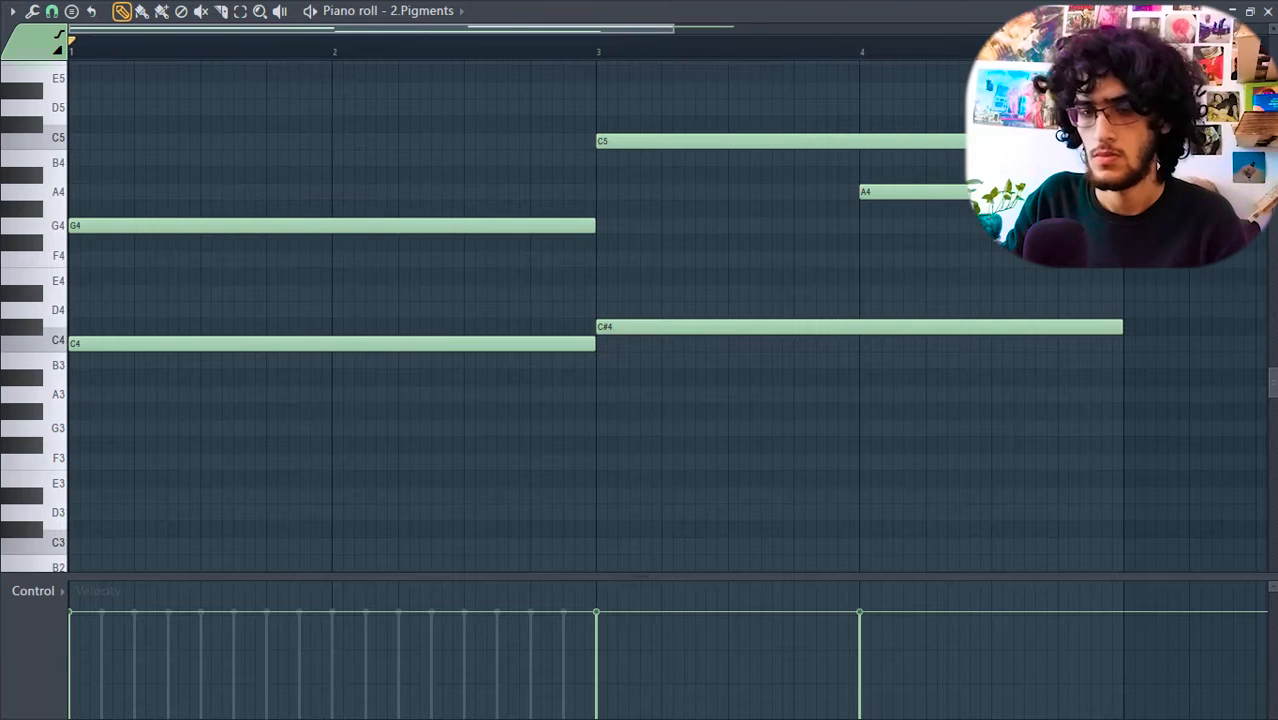
drag(902, 183, 899, 177)
key(space)
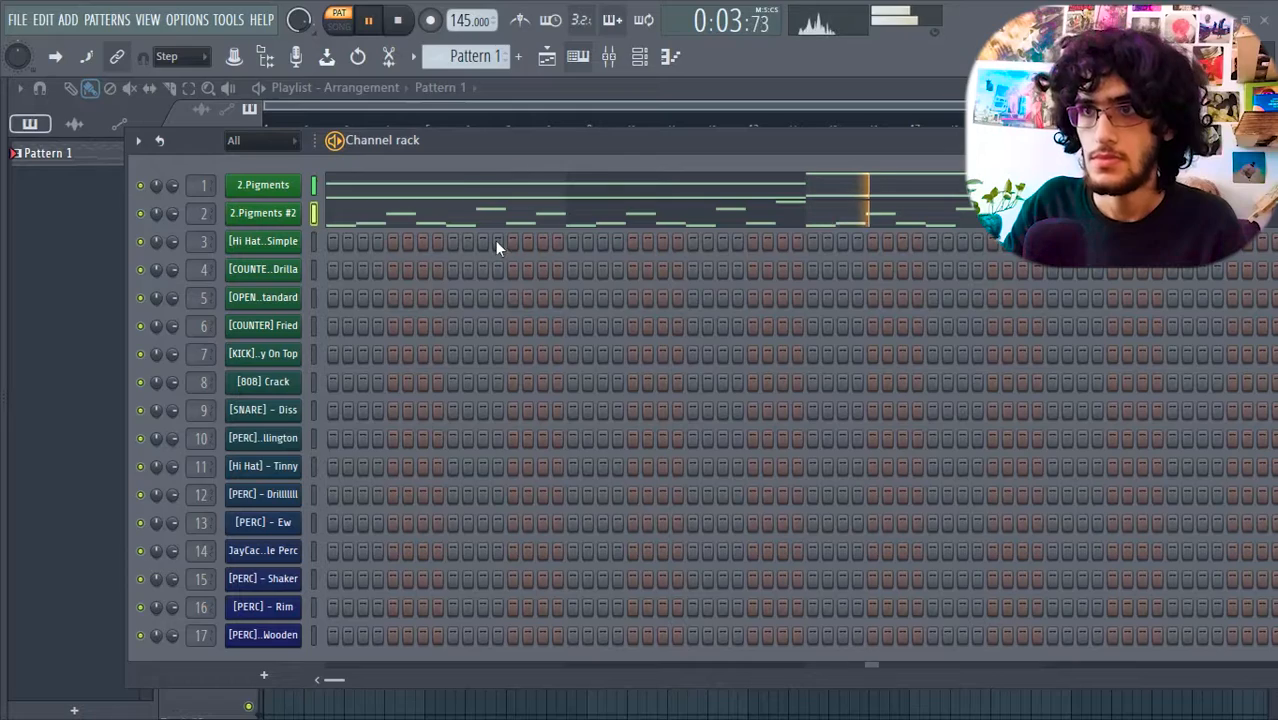
key(space)
key(space)
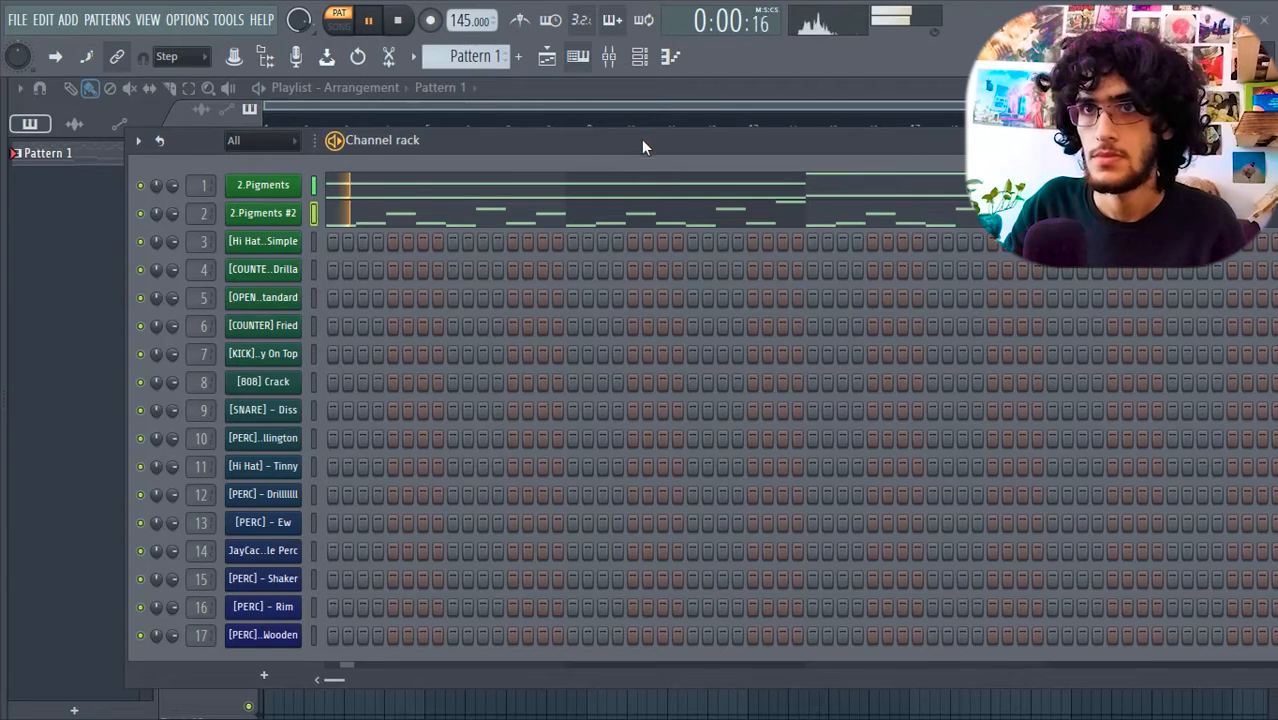
drag(589, 143, 539, 127)
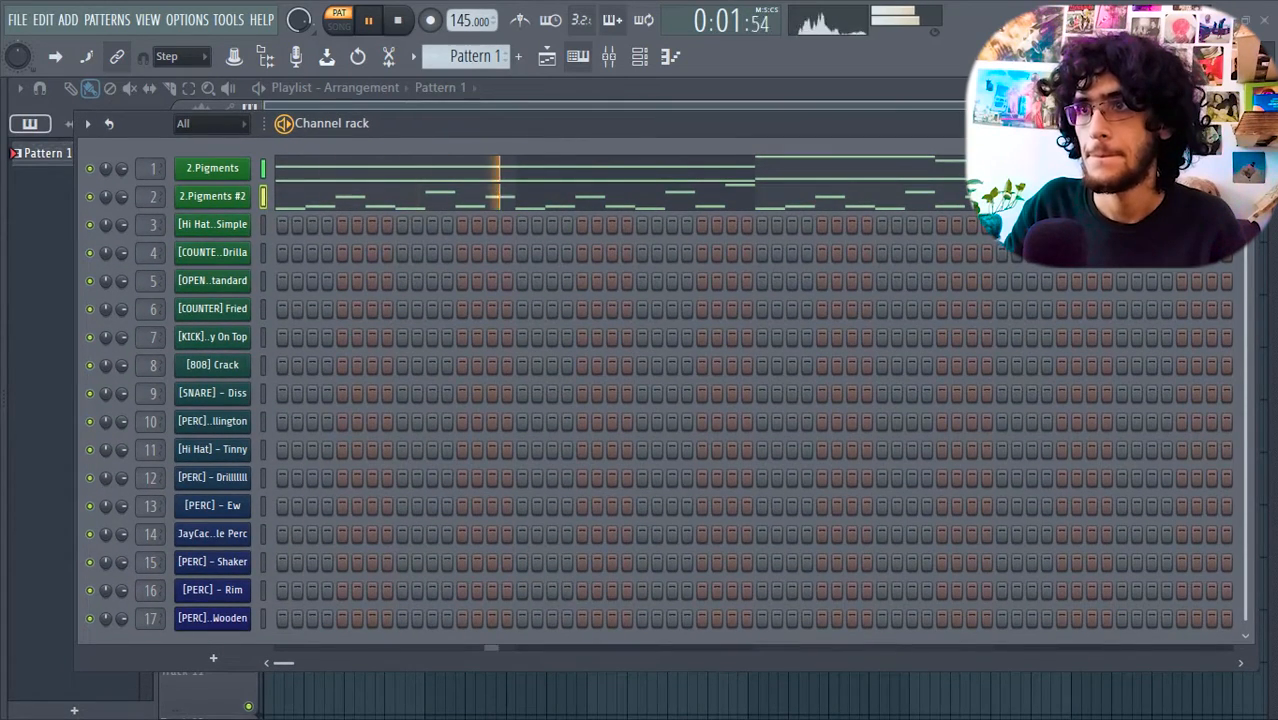
Stop playback and insert Kickstart 2 into effect slot 2 of the first Pigments mixer track
key(F6)
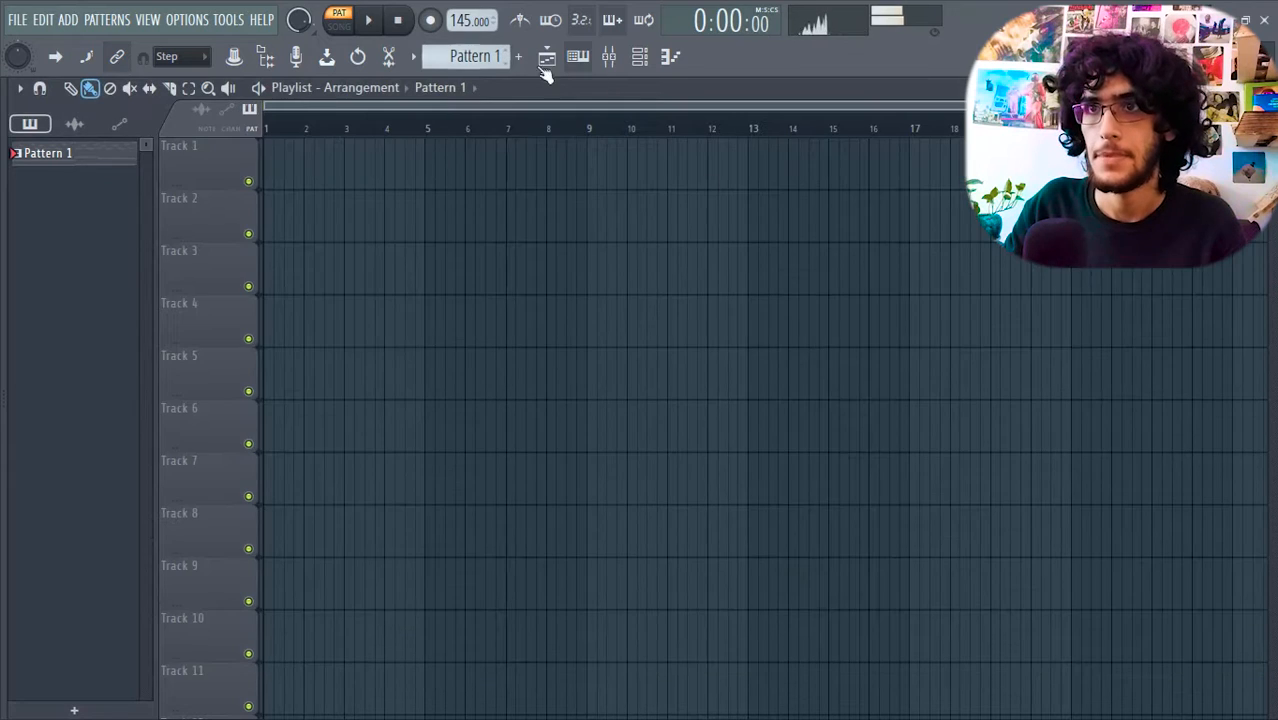
click(610, 58)
click(199, 333)
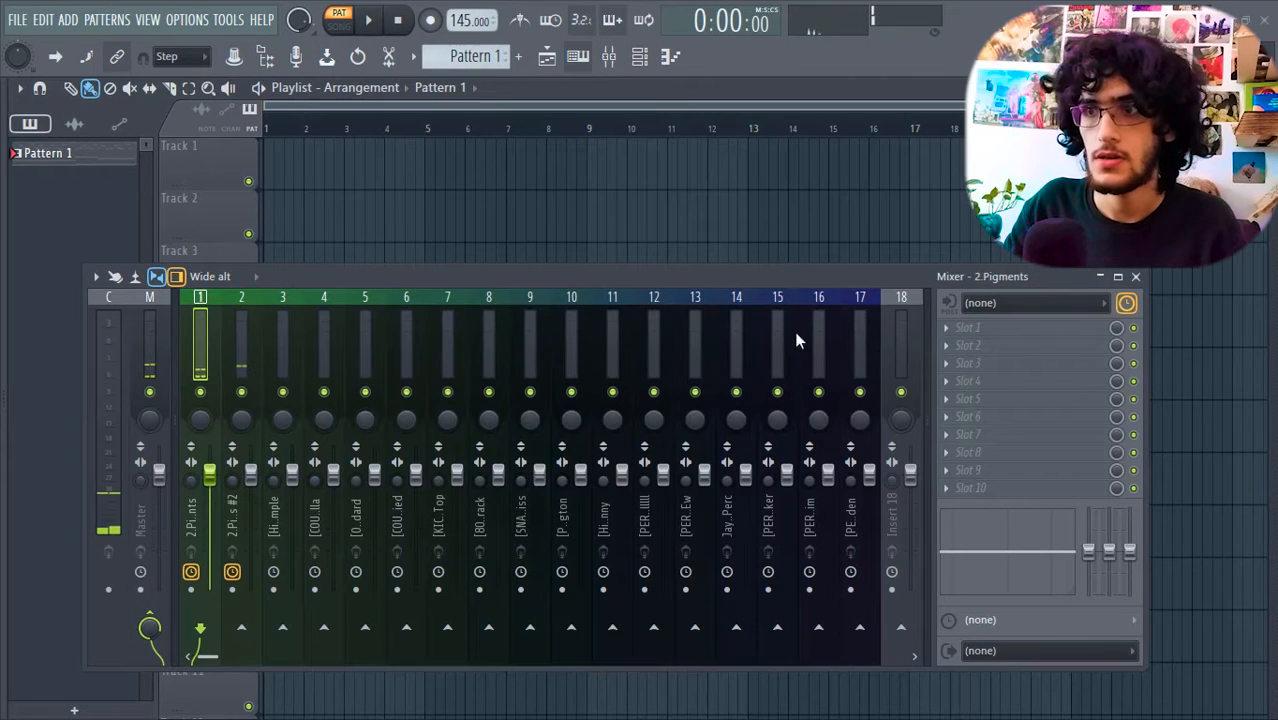
click(1003, 337)
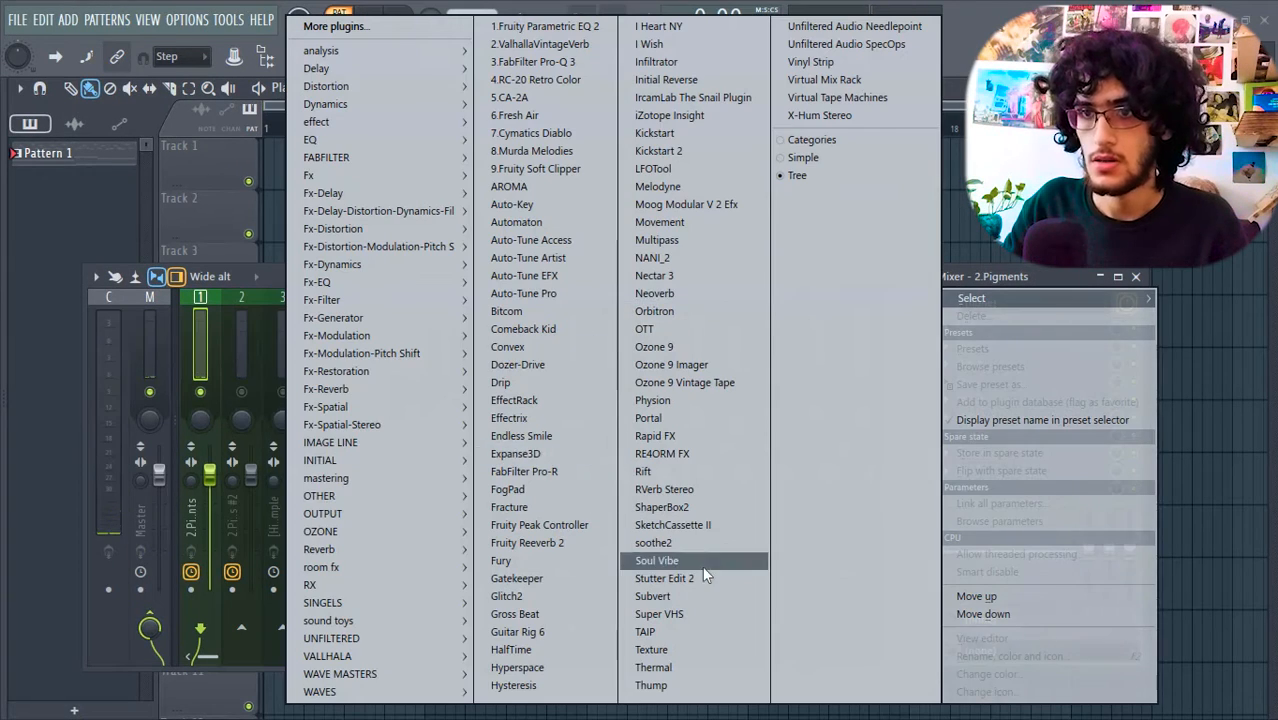
click(680, 150)
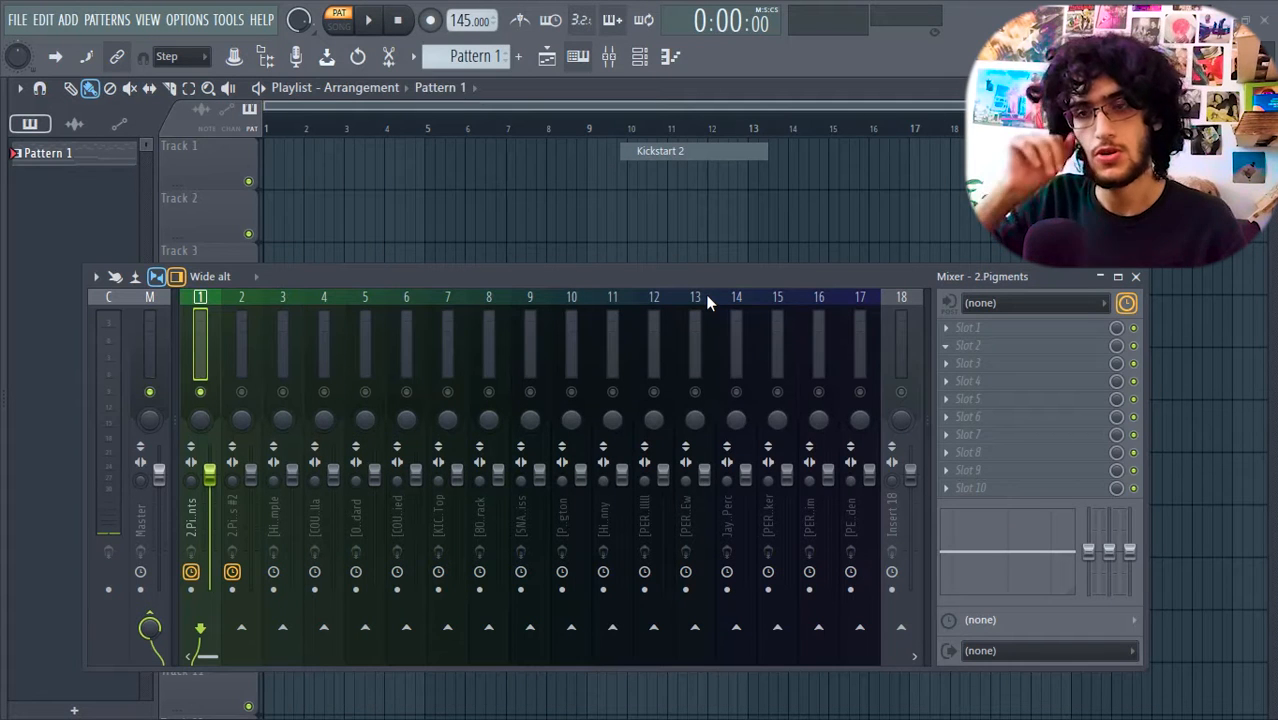
Audition Kickstart 2 at 1/8 while the pattern plays, set its length to 1/4, and close the plugin
key(space)
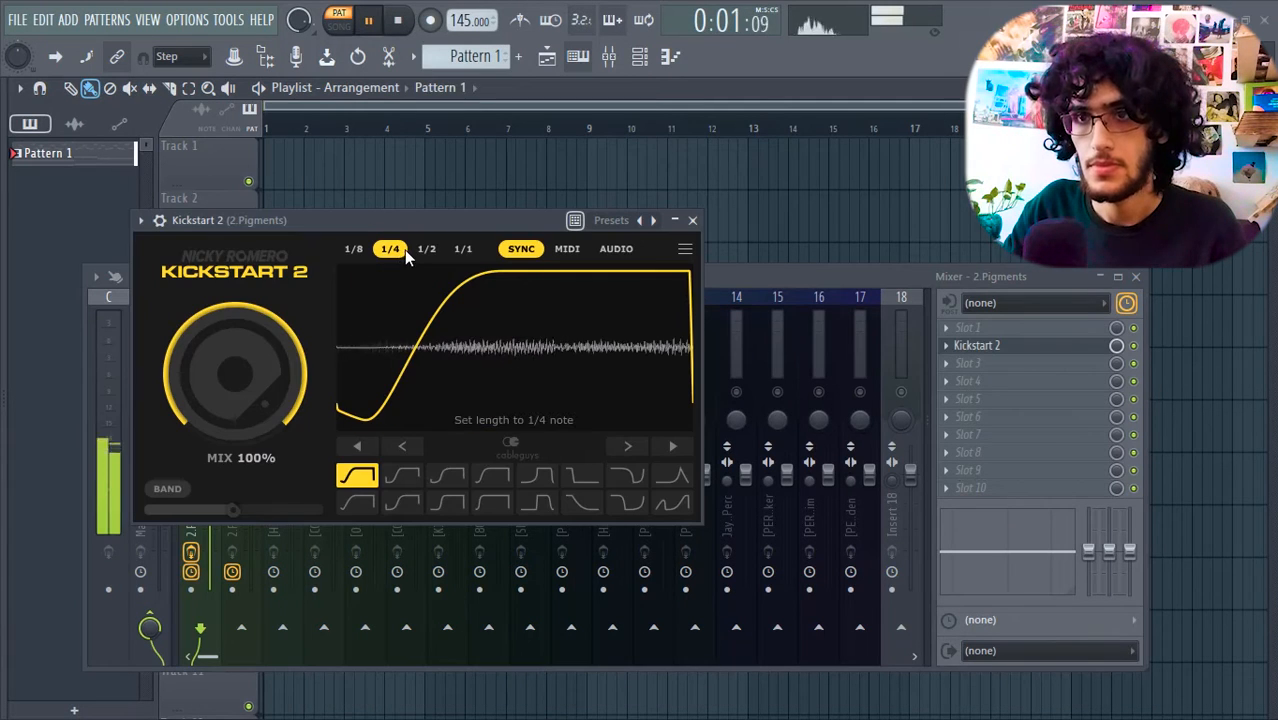
click(353, 248)
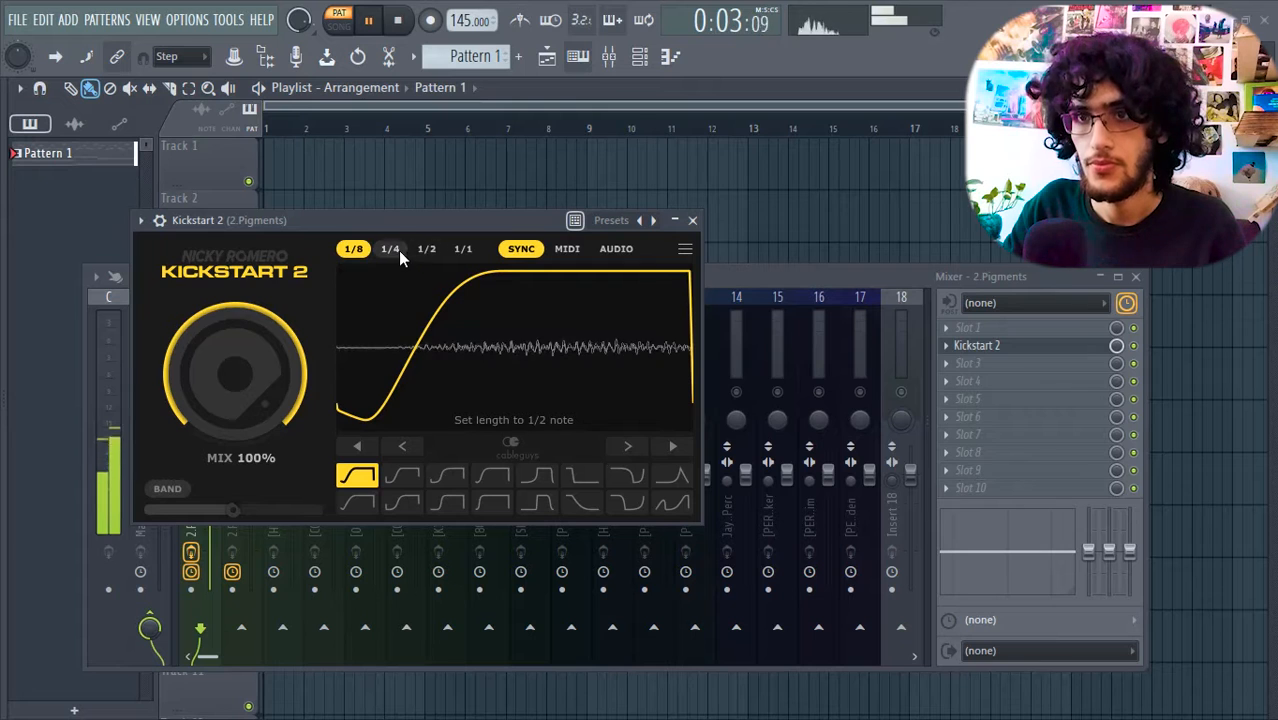
click(396, 250)
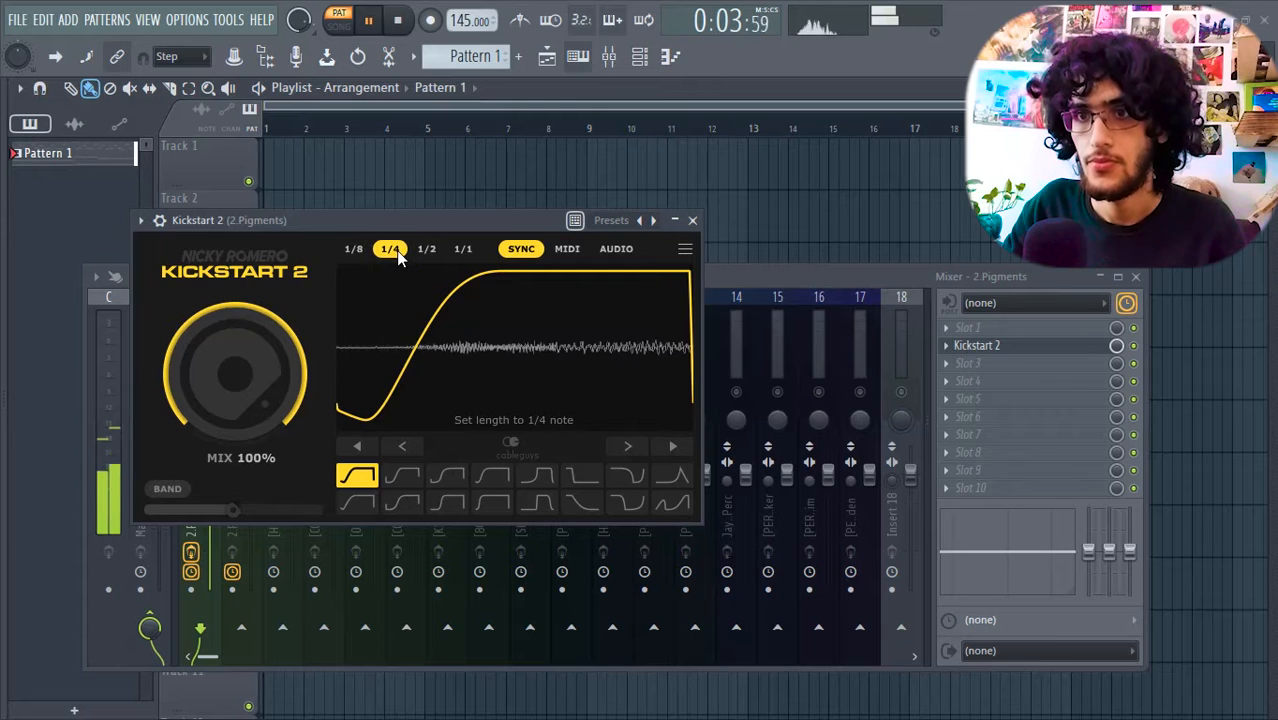
click(692, 221)
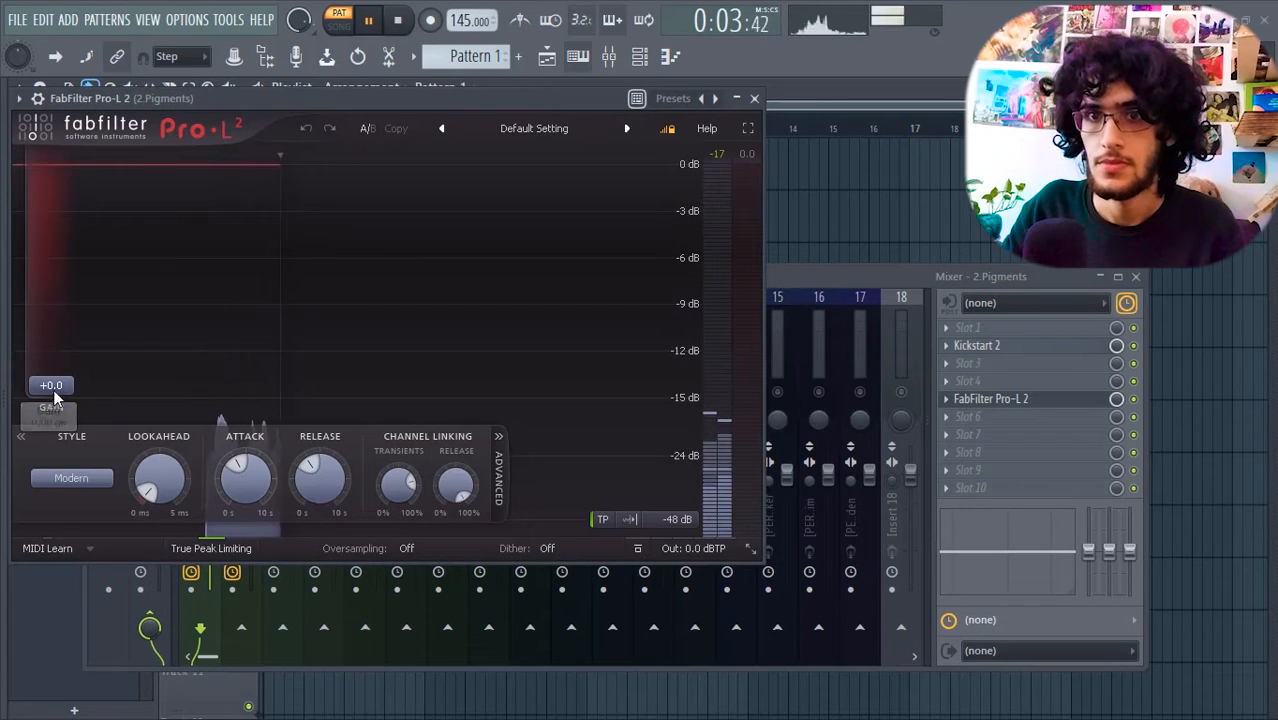
Raise the gain in FabFilter Pro-L 2 to about +8.65 dB and close the limiter
drag(48, 380, 46, 323)
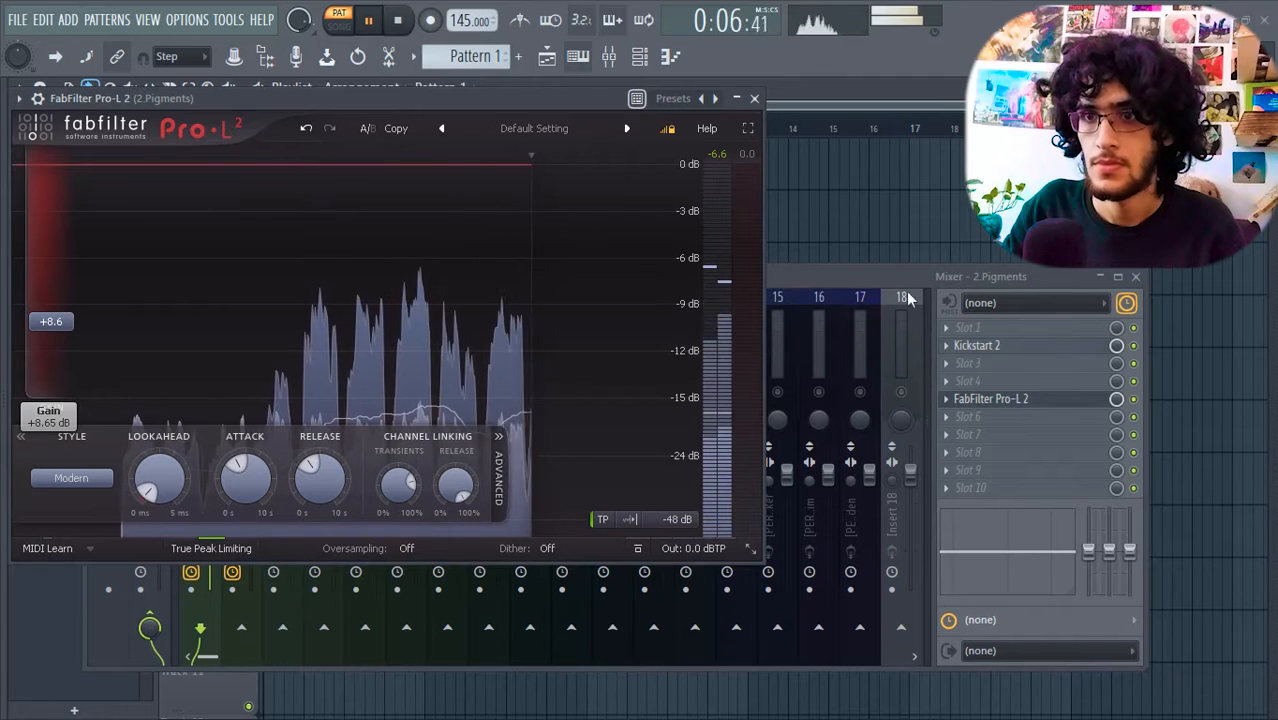
click(754, 98)
Load HalfTime in slot 2 and ShaperBox2 in slot 3 of the 2.Pigments #2 mixer track
click(245, 438)
key(space)
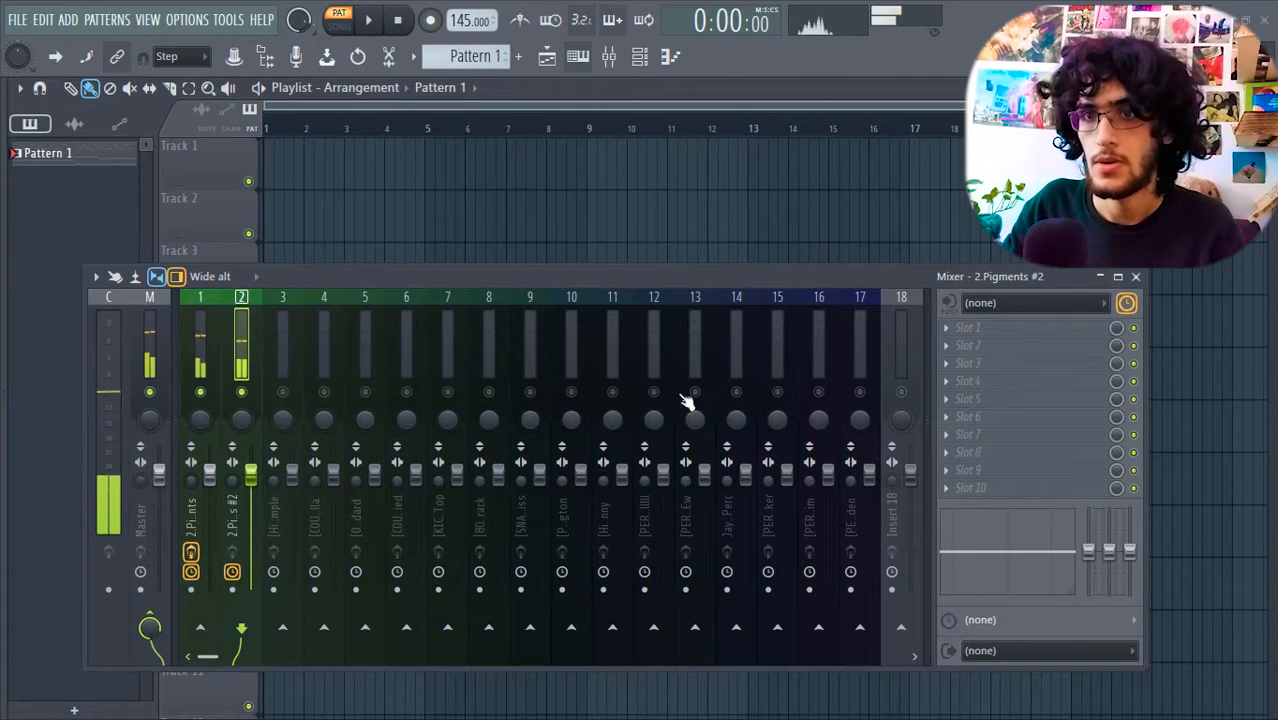
click(1036, 343)
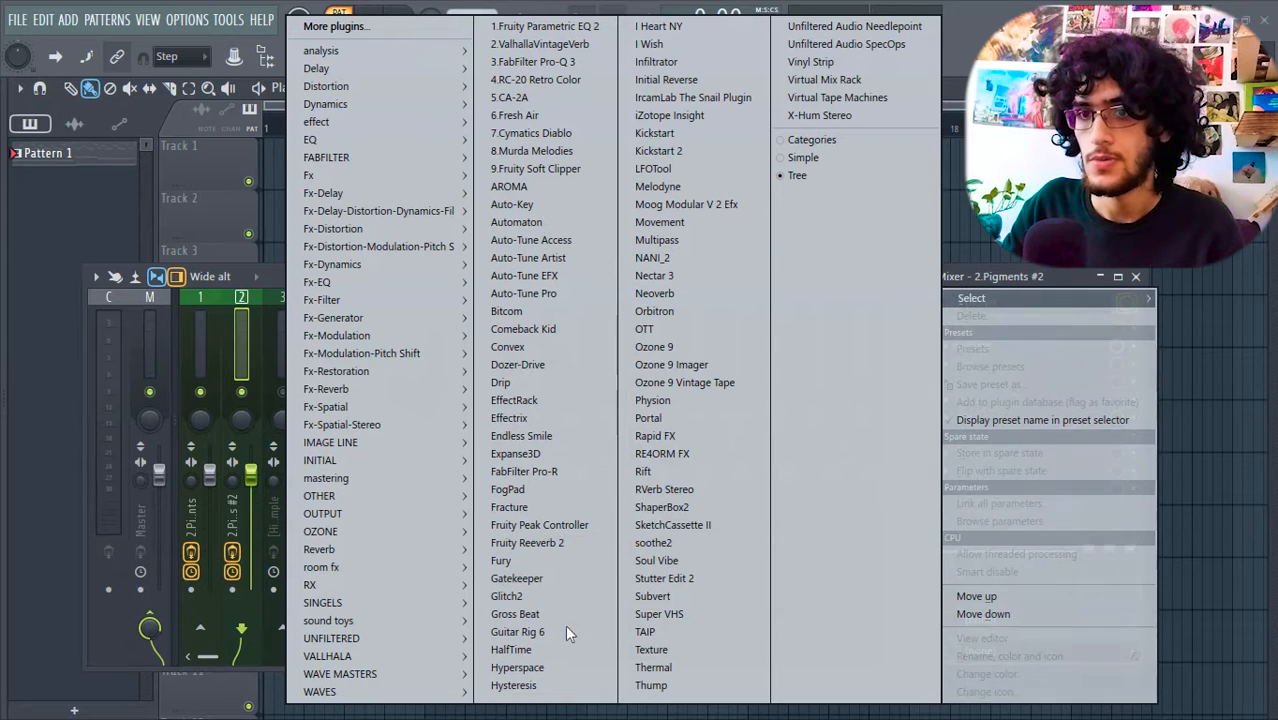
click(697, 504)
During playback, set ShaperBox2's low split to about 50.7 Hz, trying the high split at 999 Hz before moving it back up
key(space)
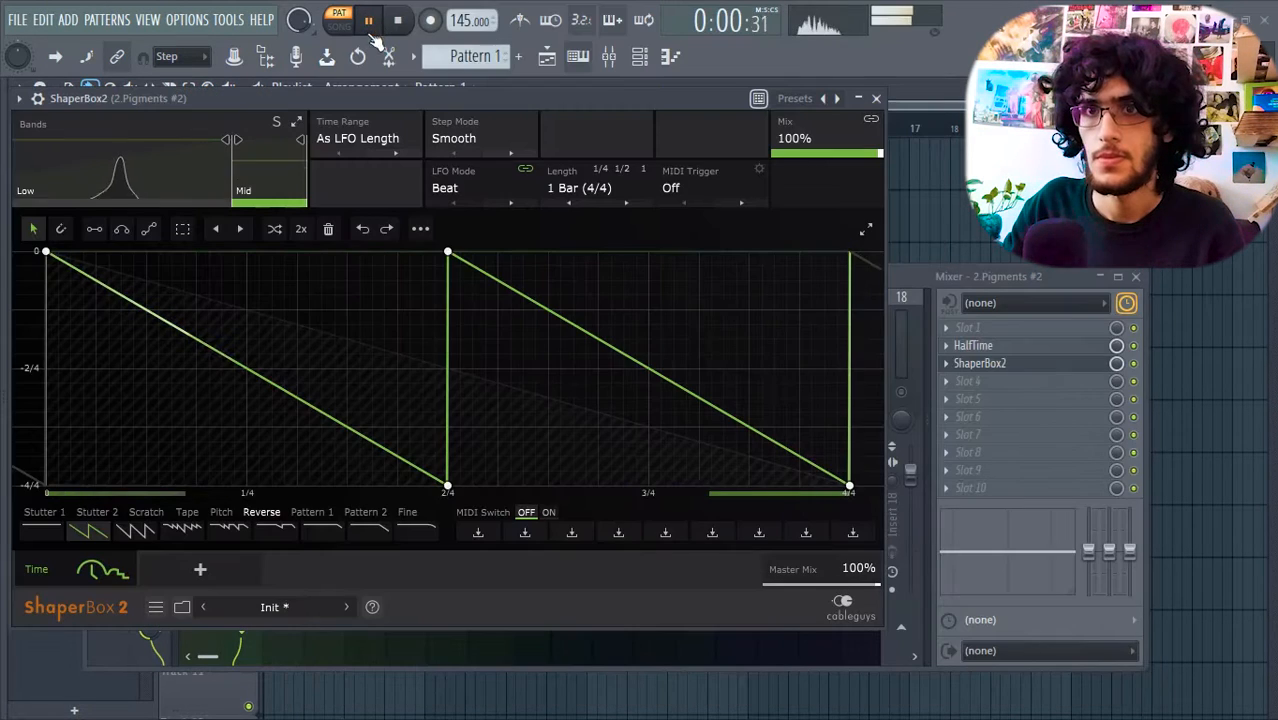
drag(229, 139, 50, 140)
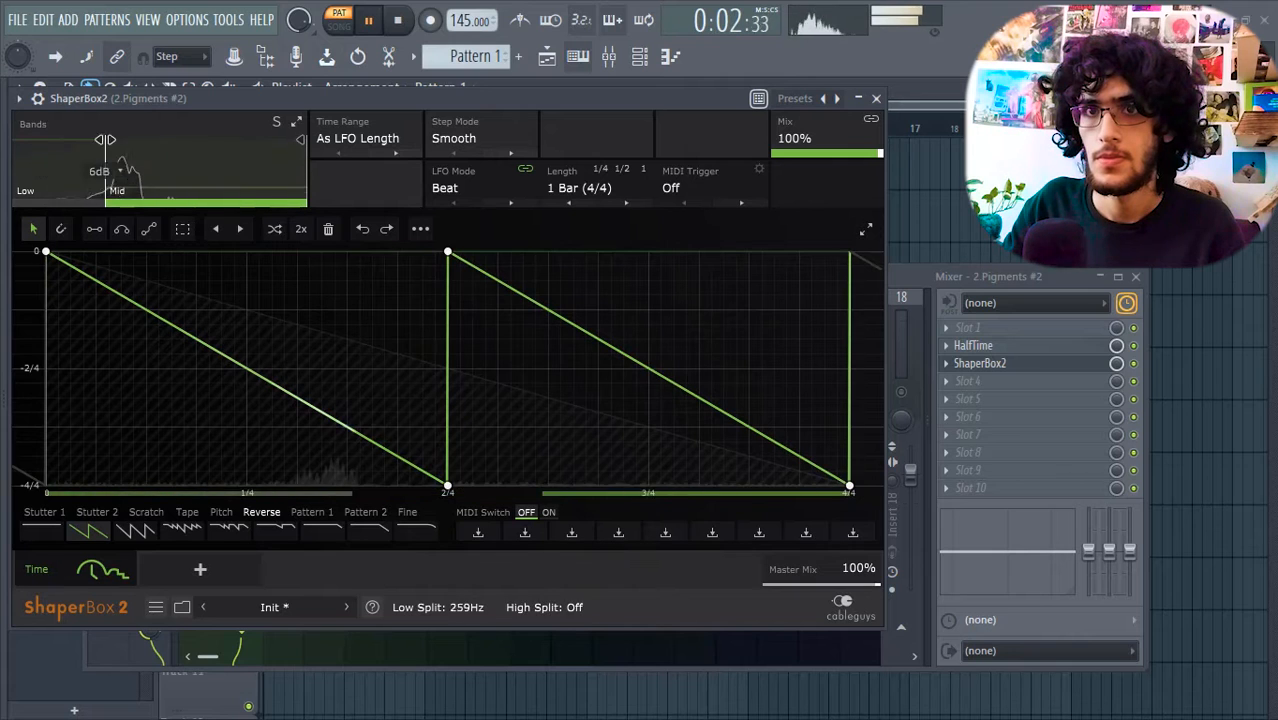
drag(298, 139, 176, 140)
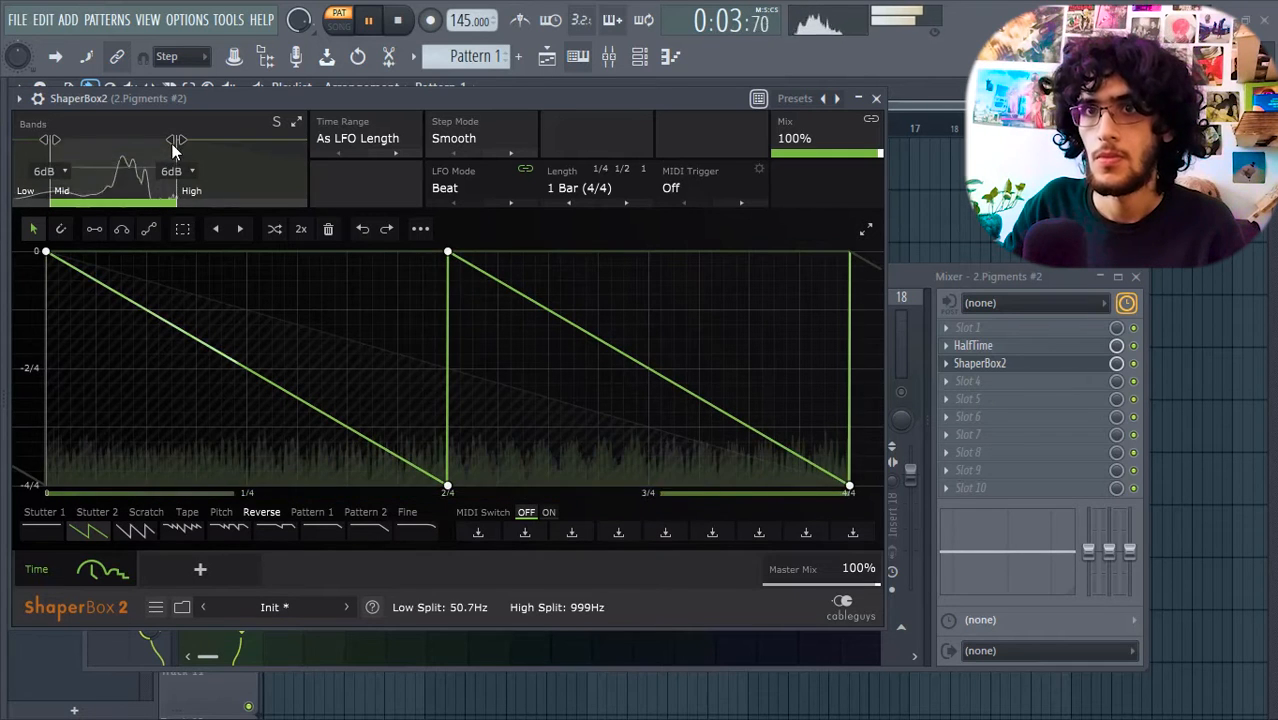
drag(171, 140, 298, 140)
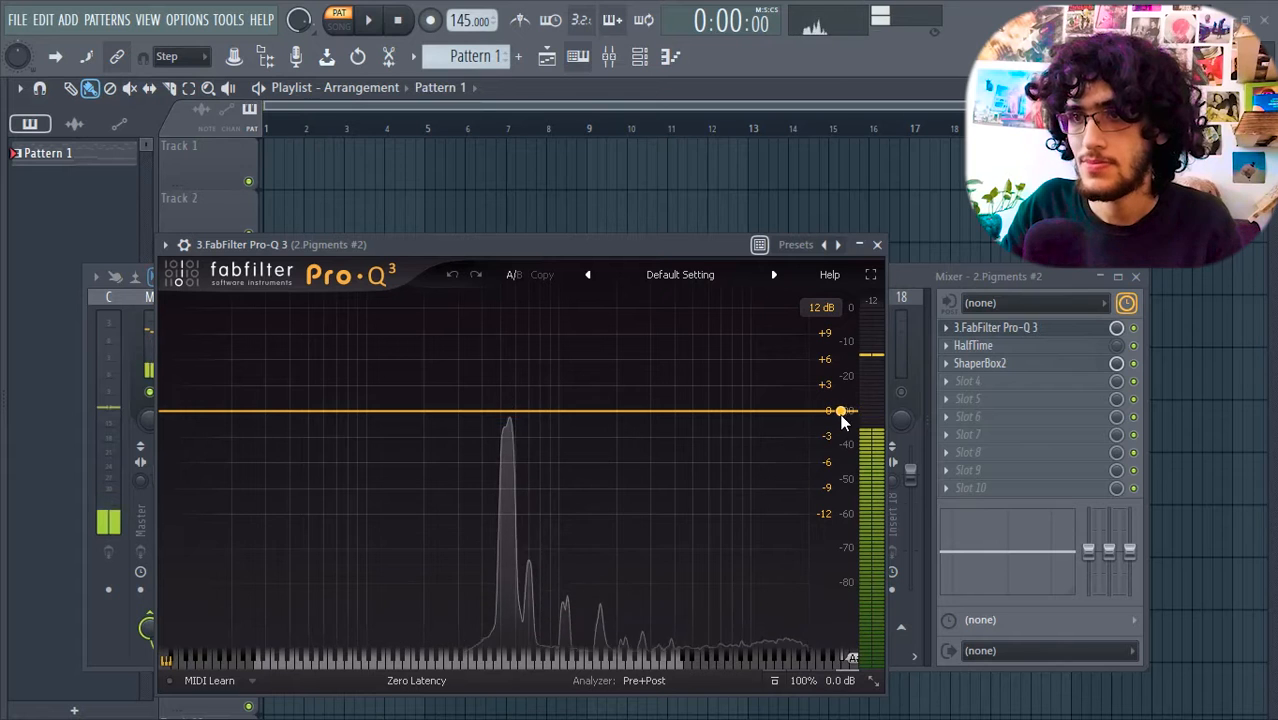
Add a high cut at about 1880 Hz and a low cut at about 216 Hz in FabFilter Pro-Q 3
double_click(839, 411)
drag(839, 411, 611, 411)
double_click(191, 411)
drag(191, 411, 430, 409)
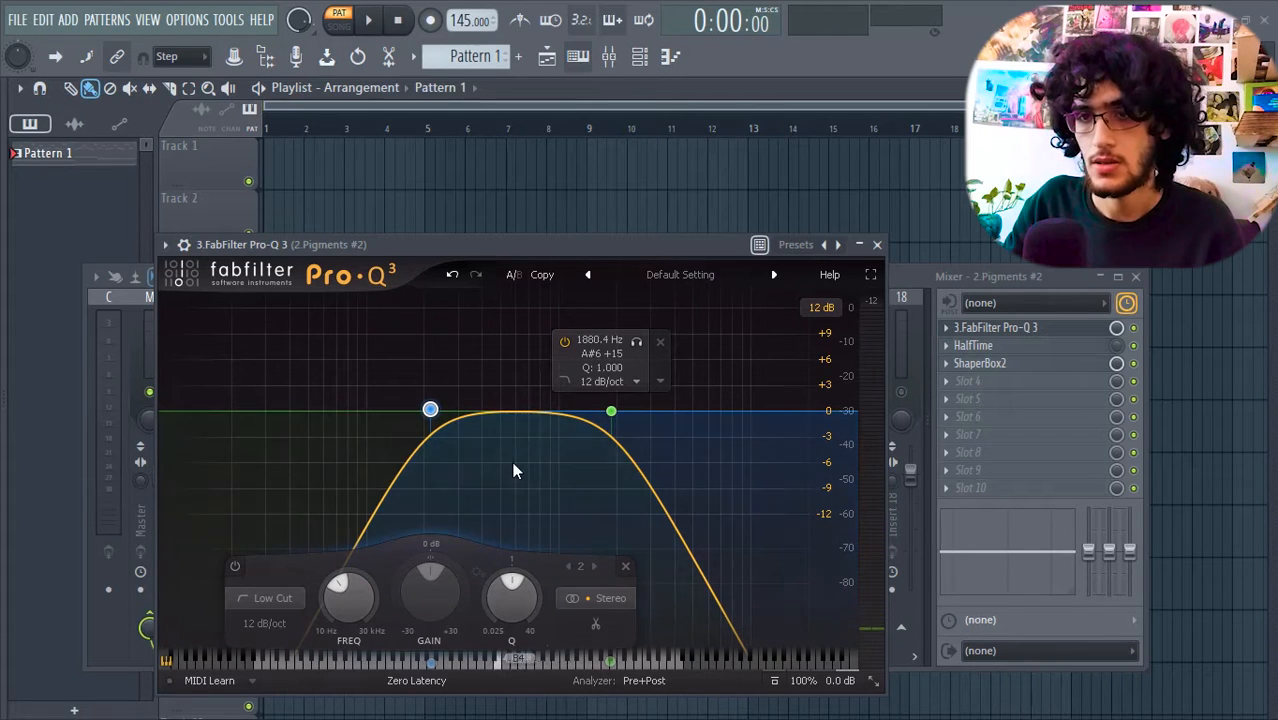
While the pattern plays, set the high cut's slope to 48 dB/oct and its frequency to about 1662 Hz
key(space)
drag(610, 411, 591, 411)
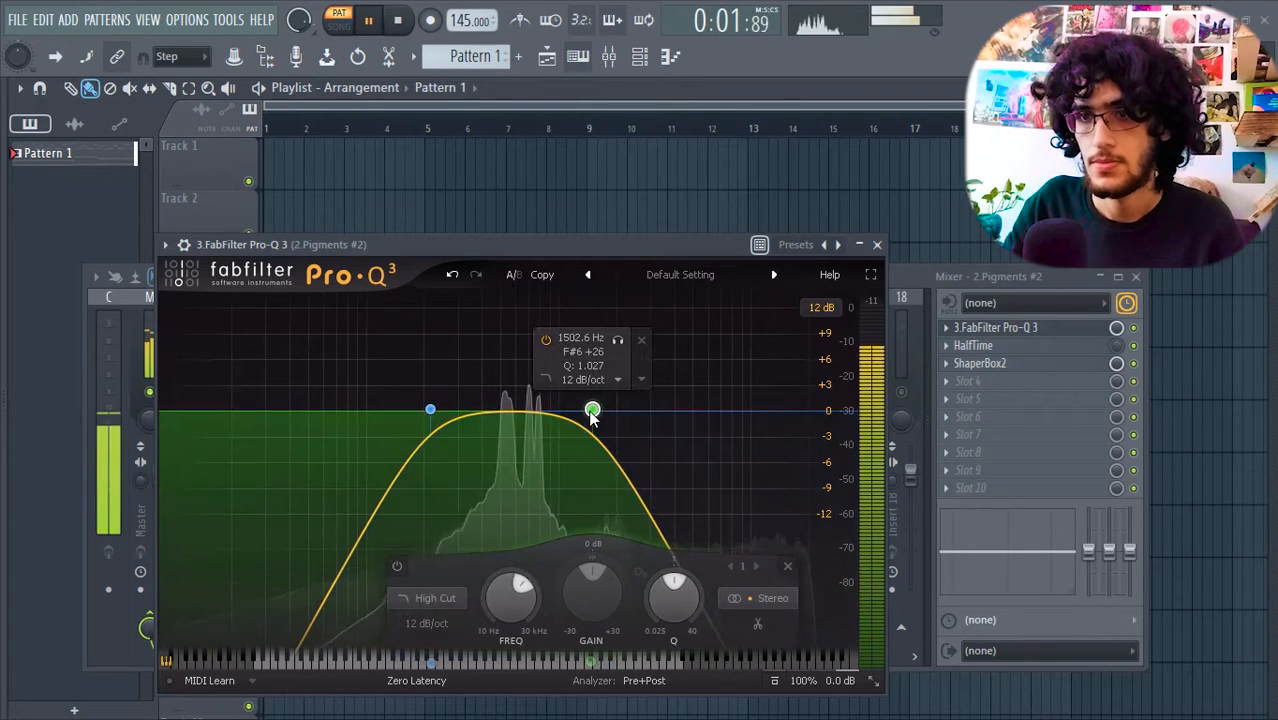
click(426, 623)
click(455, 555)
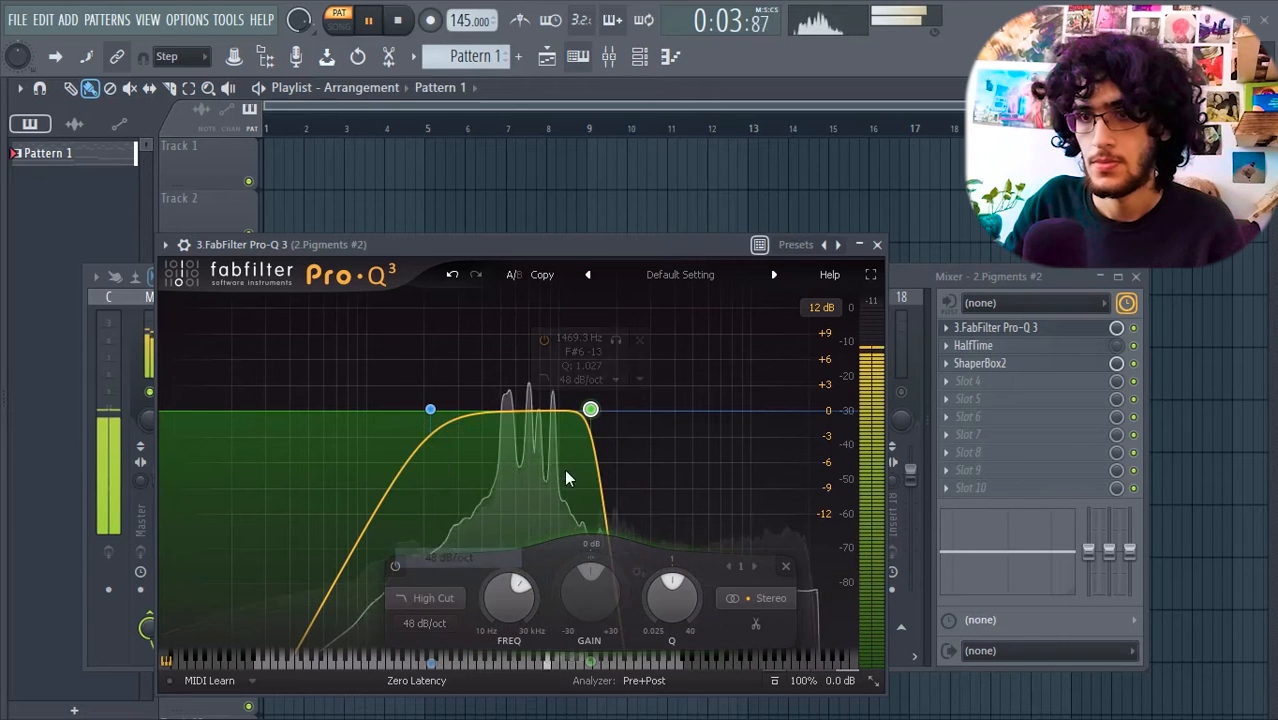
drag(590, 409, 600, 408)
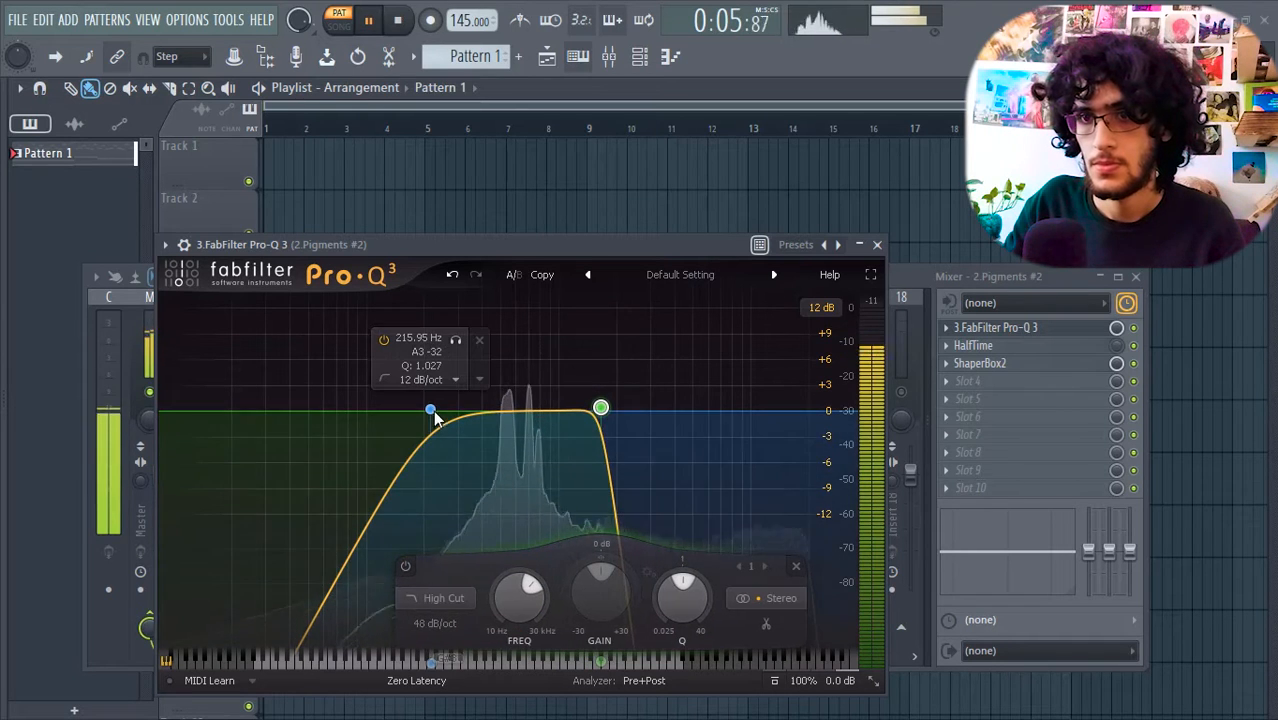
Set the low cut's slope to 72 dB/oct
click(431, 411)
click(264, 623)
click(285, 573)
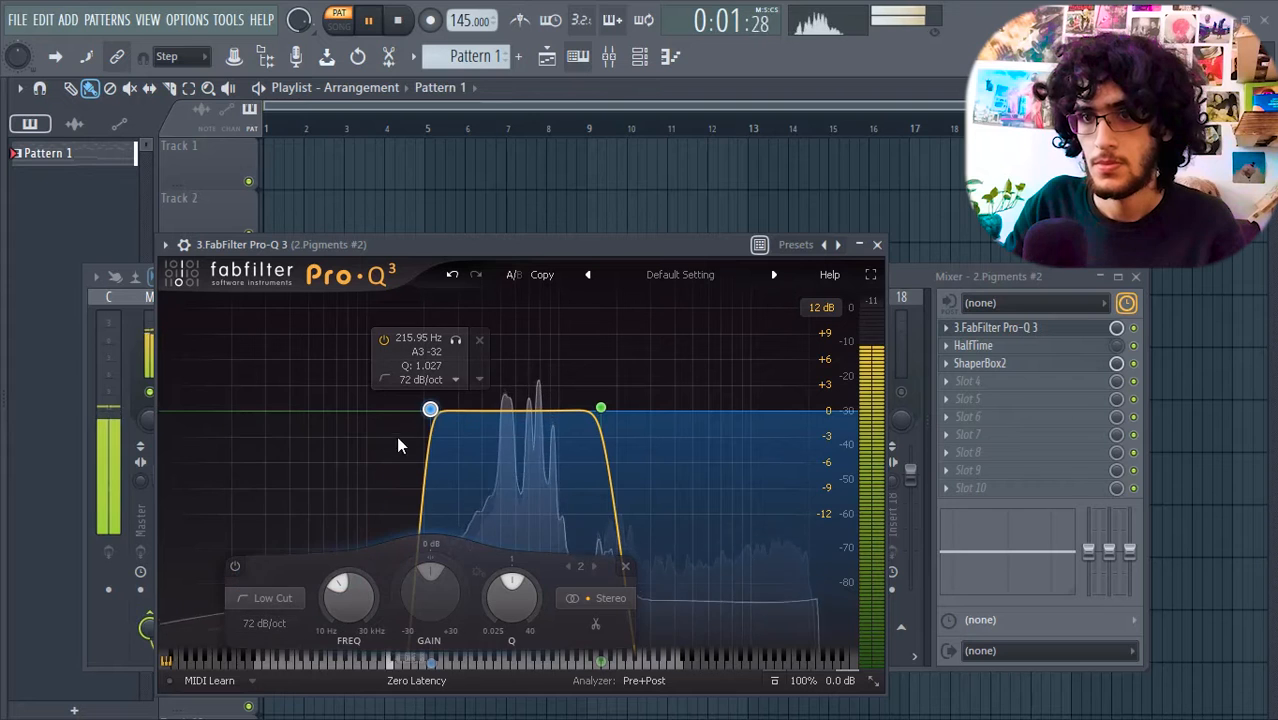
Fine-tune the high cut to about 1778 Hz and the low cut to about 214 Hz, closing the equalizer and stopping playback
drag(430, 409, 412, 409)
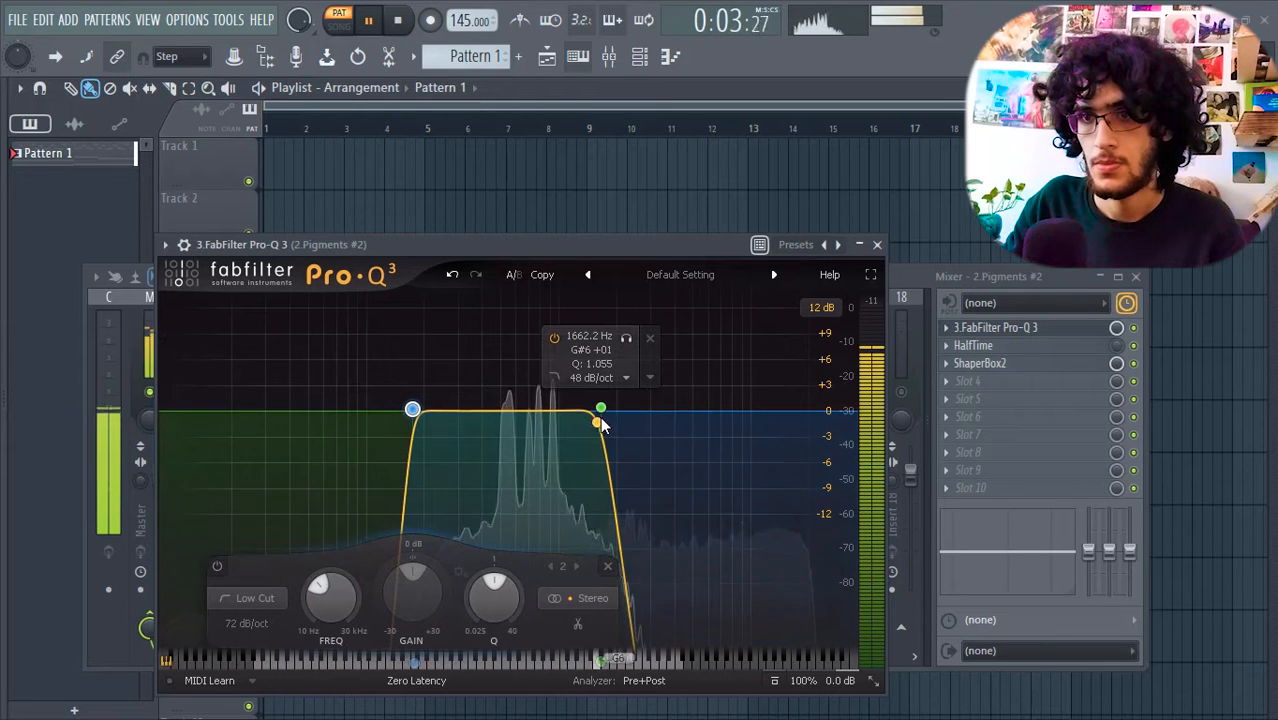
drag(600, 409, 606, 408)
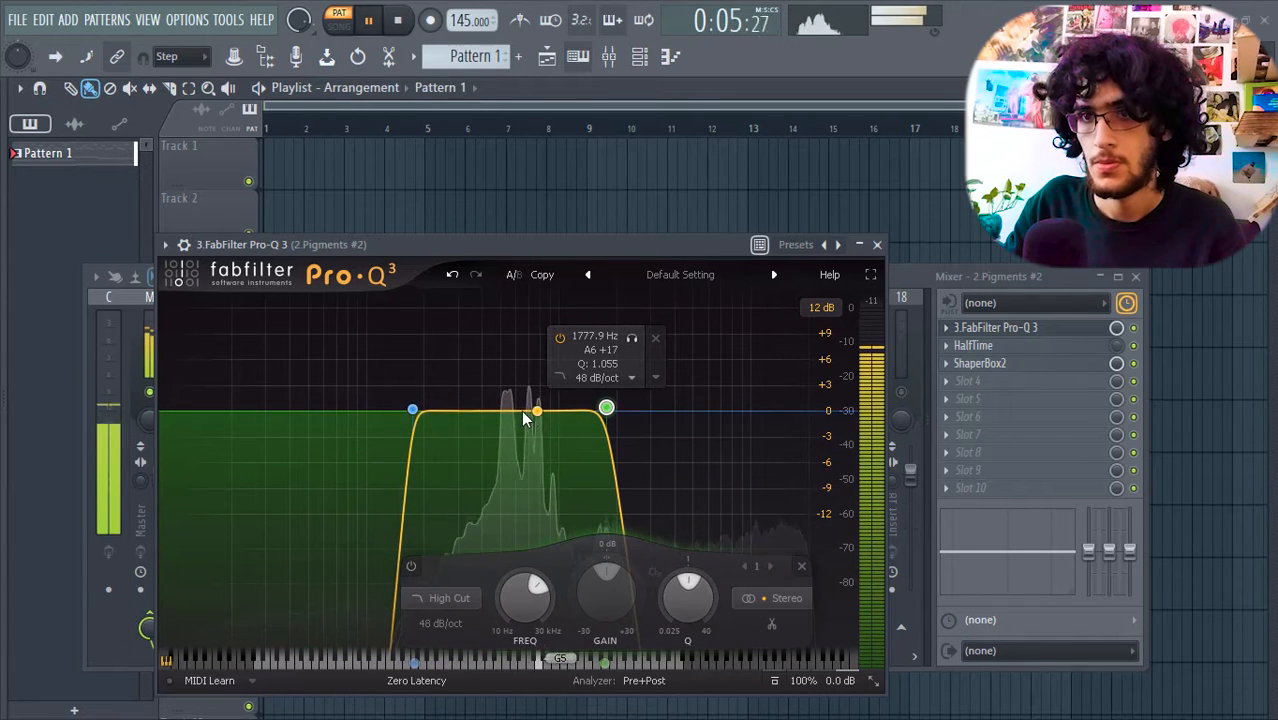
drag(412, 410, 431, 410)
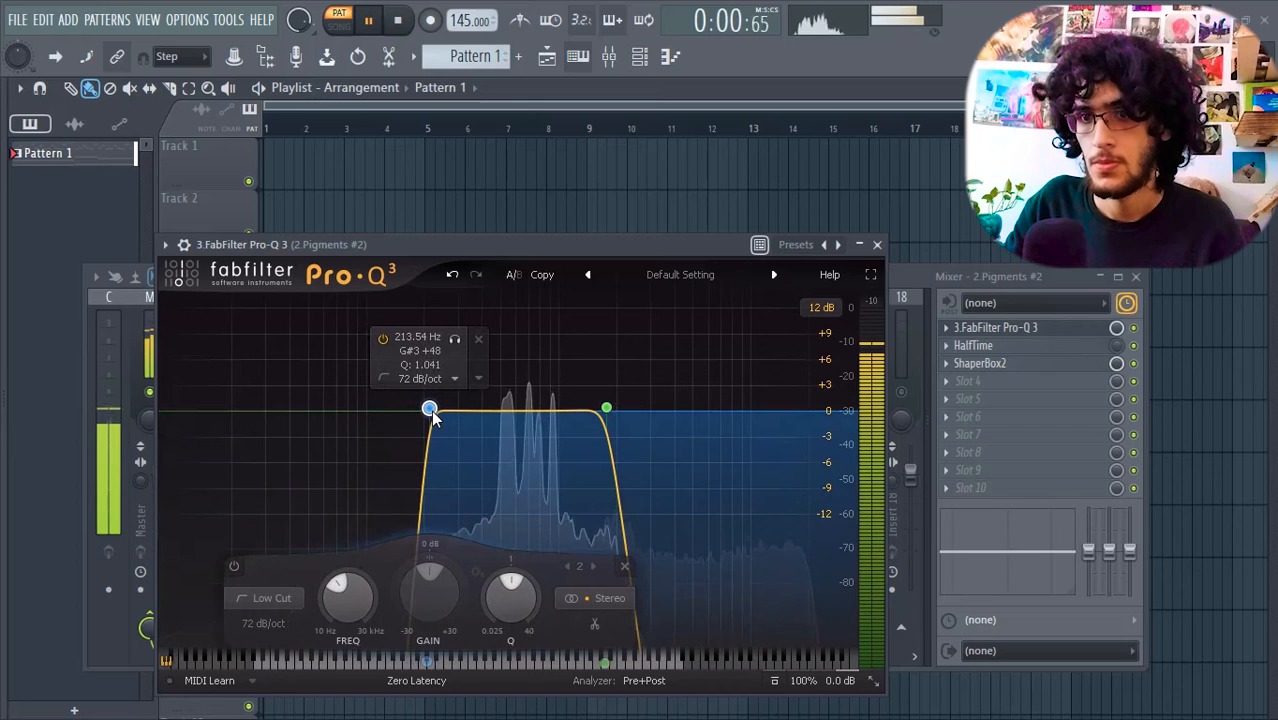
click(877, 245)
key(space)
Repeat the C5 hi-hat hits across the whole pattern in the [Hi Hat] - Simple piano roll
click(549, 61)
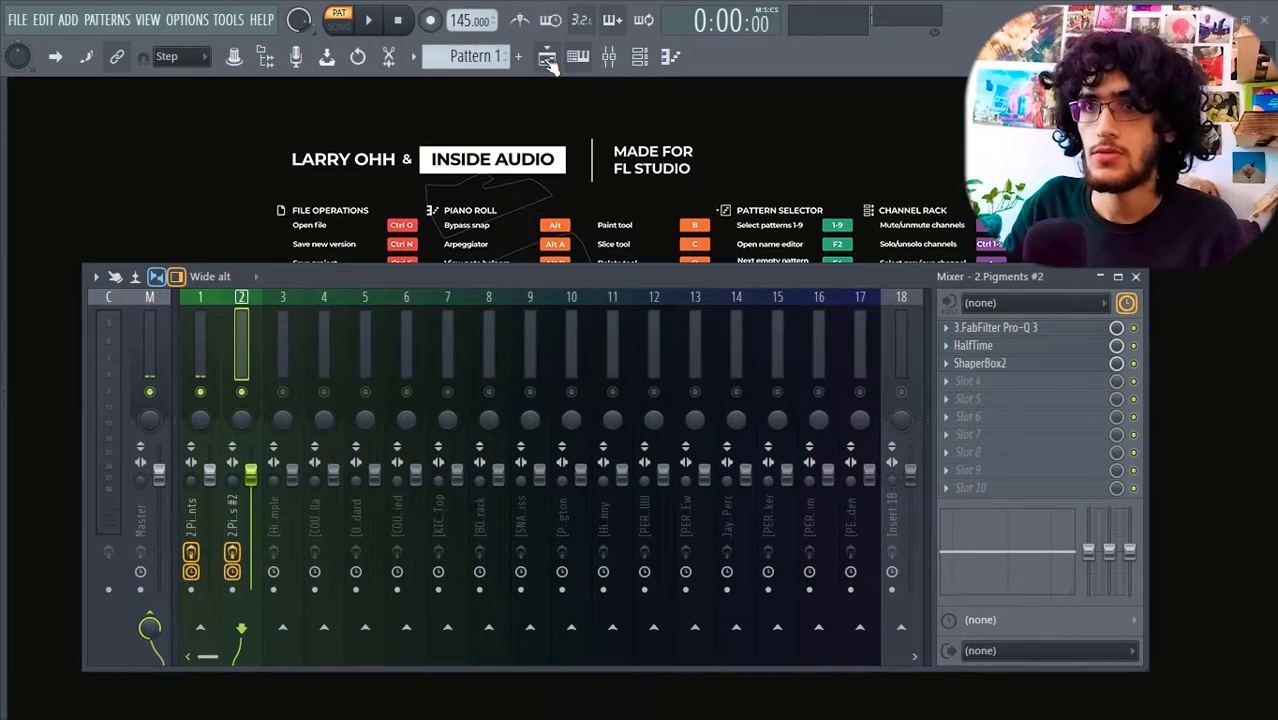
click(549, 61)
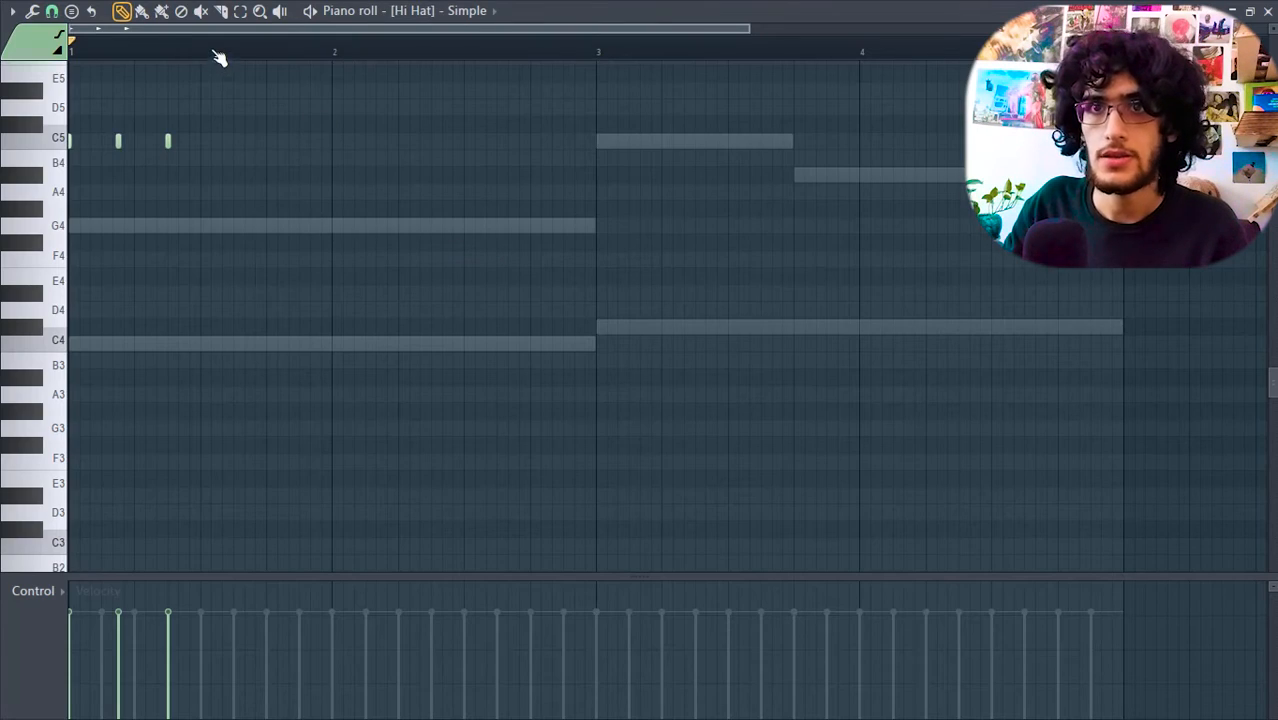
drag(752, 32, 1245, 32)
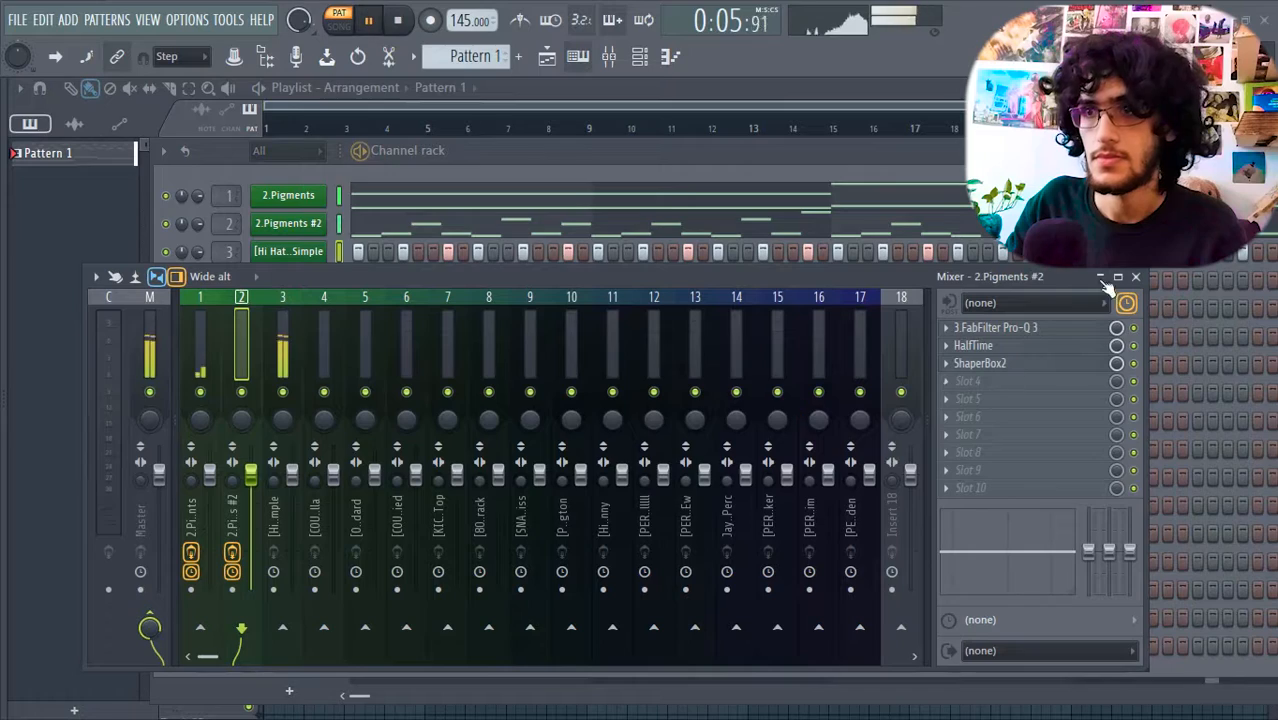
Close the mixer to return to the channel rack while the pattern keeps playing
click(1124, 278)
click(1249, 11)
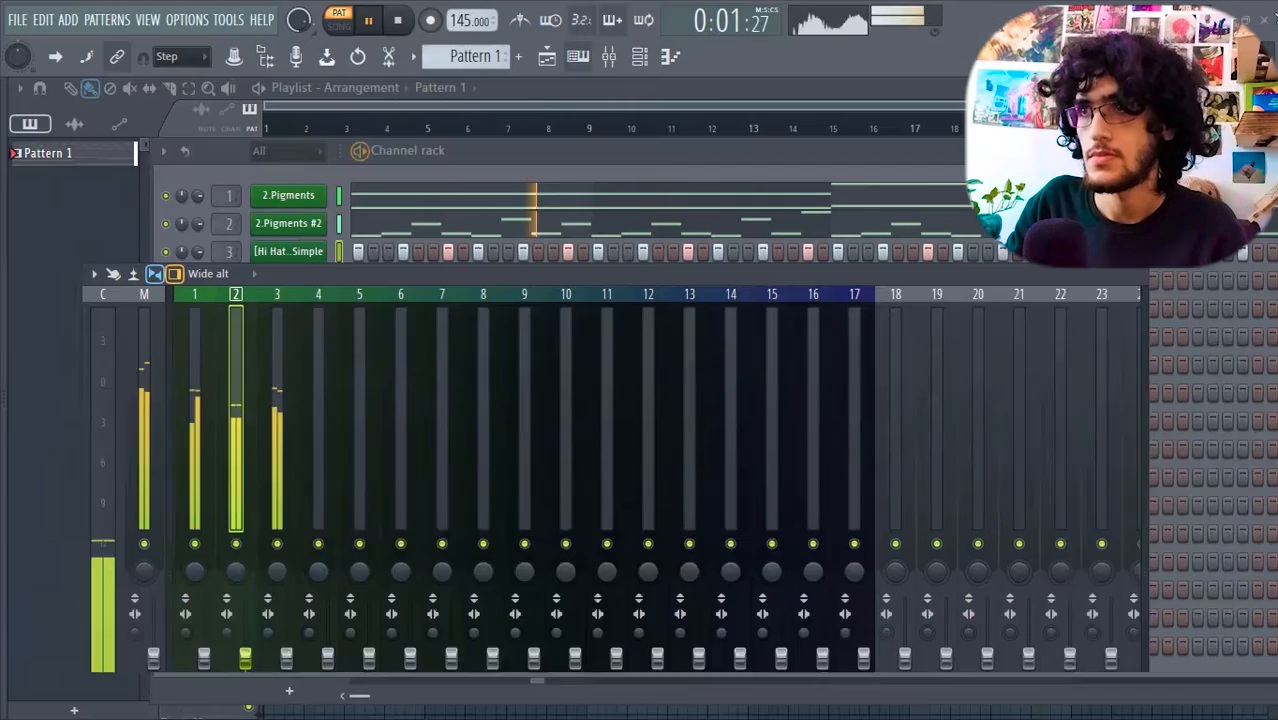
click(1136, 277)
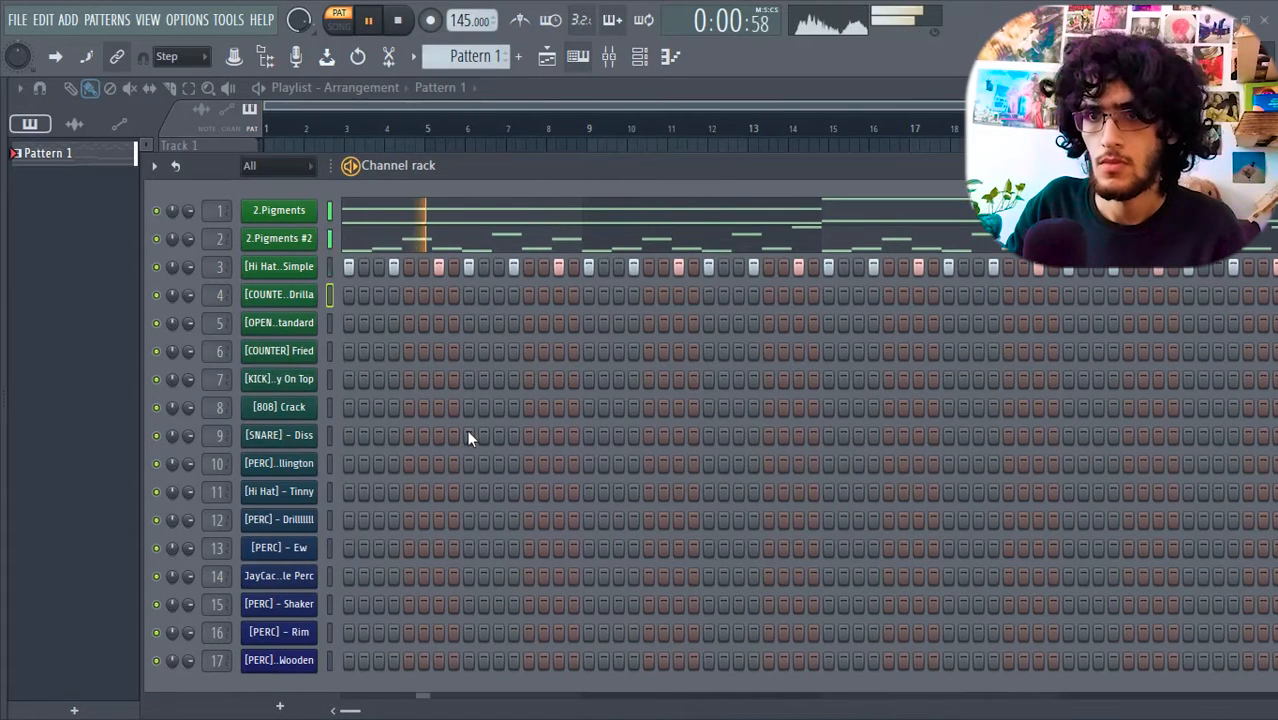
Place [SNARE] - Diss hits on steps 9, 29, 41 and 61, and open the snare's piano roll
click(467, 435)
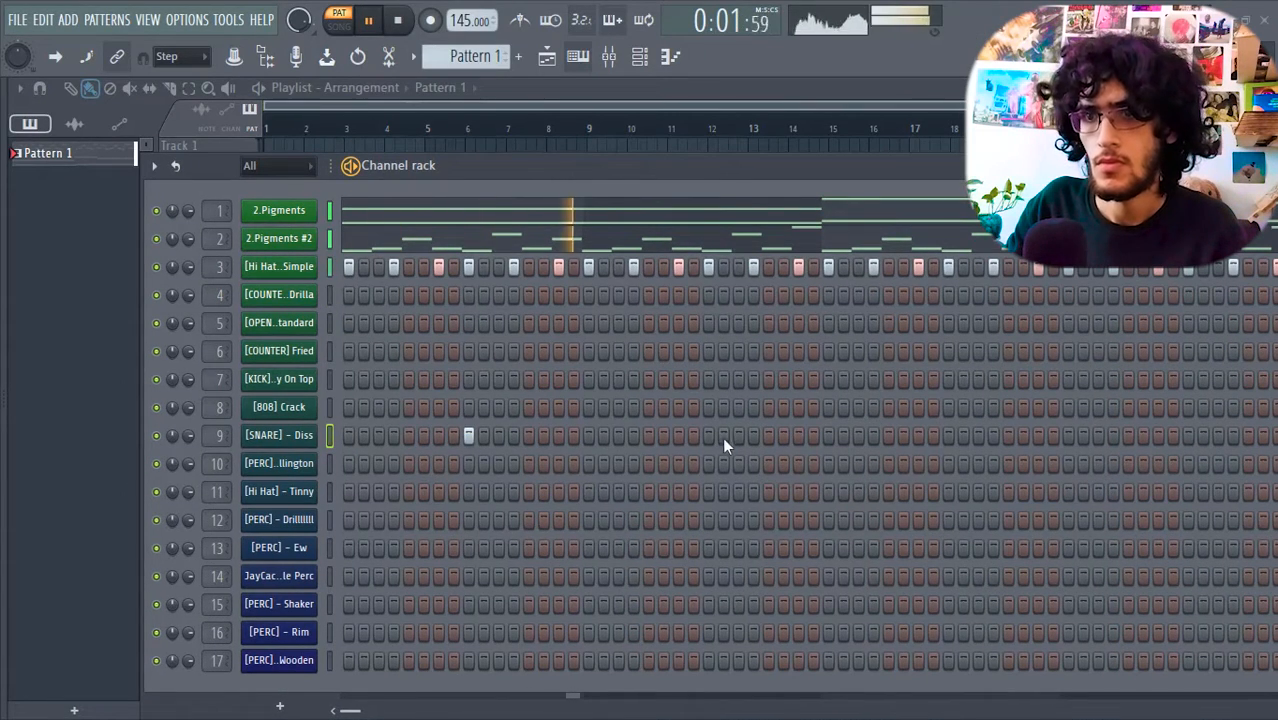
click(948, 435)
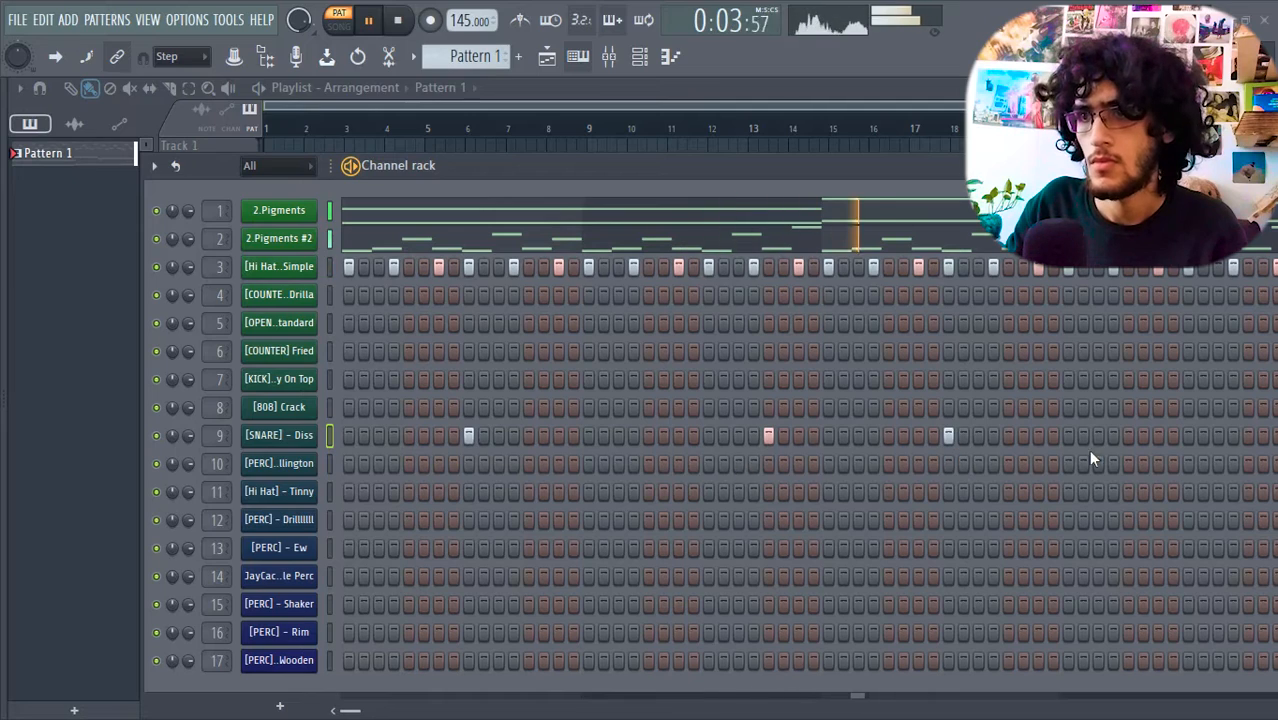
click(1248, 435)
right_click(283, 443)
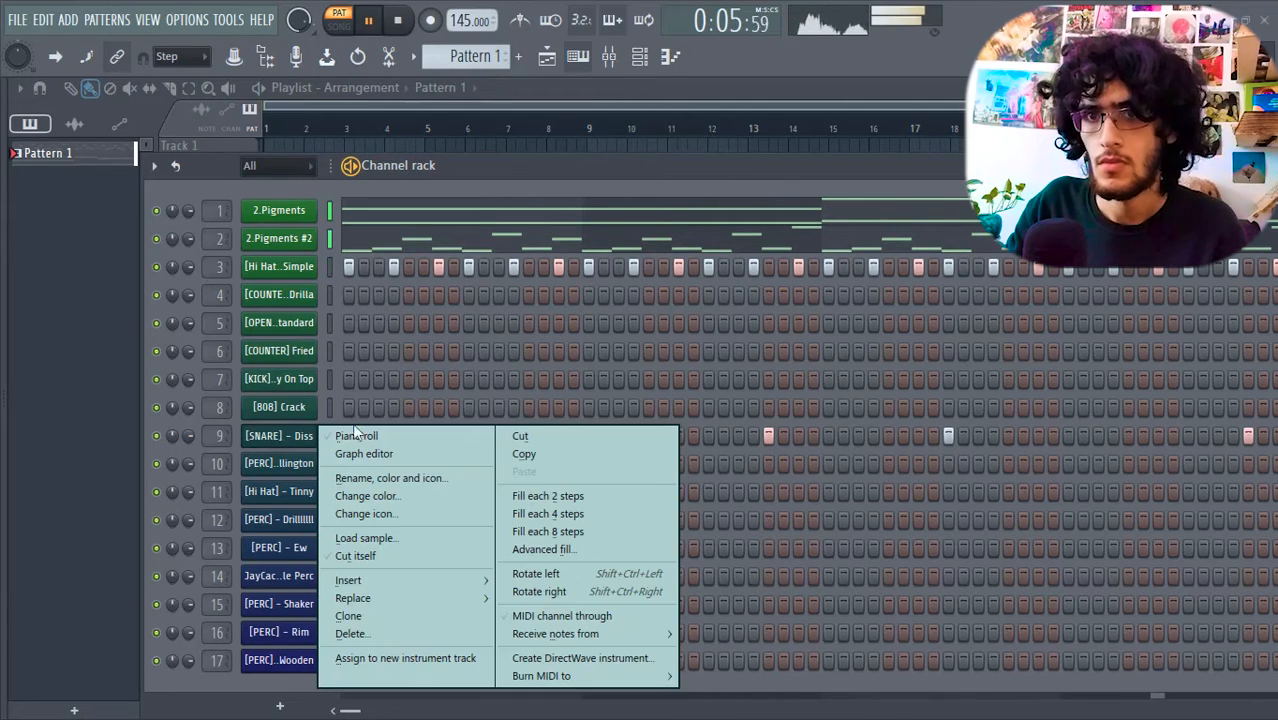
click(345, 439)
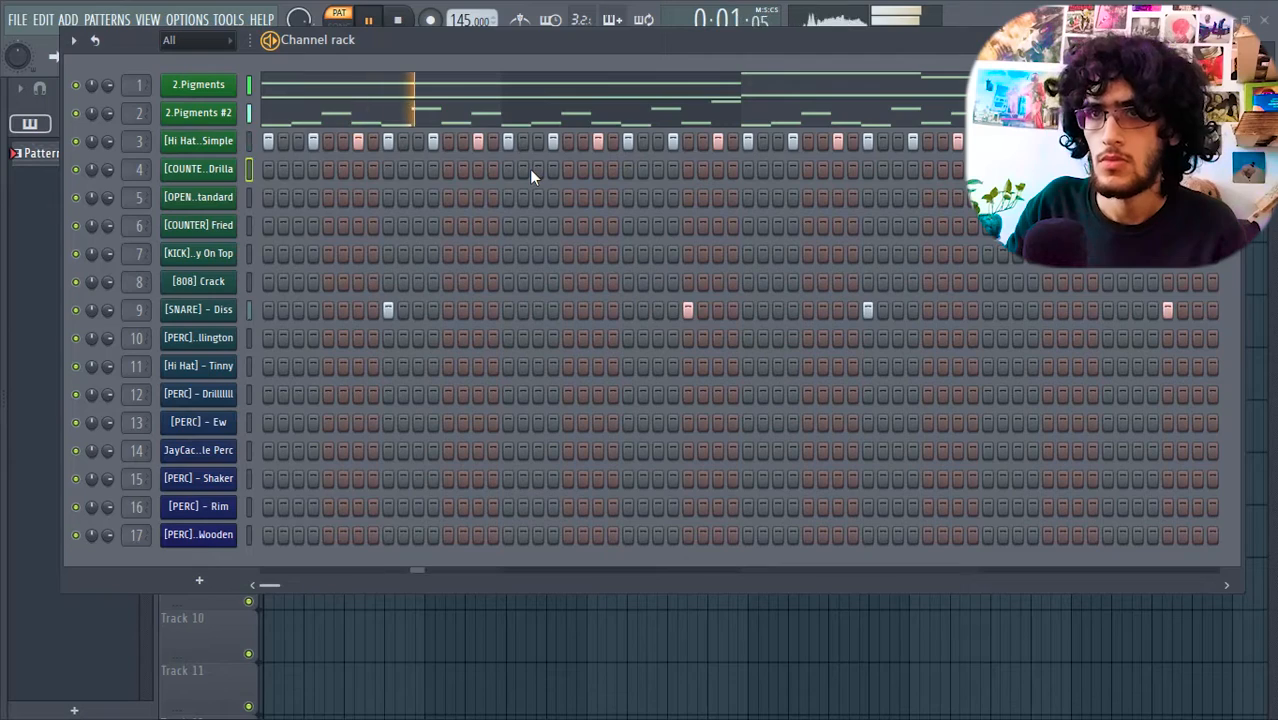
Add [COUNTER] Drilla hits on steps 19, 23 and 47, an open hat on step 13, and [COUNTER] Fried on steps 3, 26 and 27
click(538, 169)
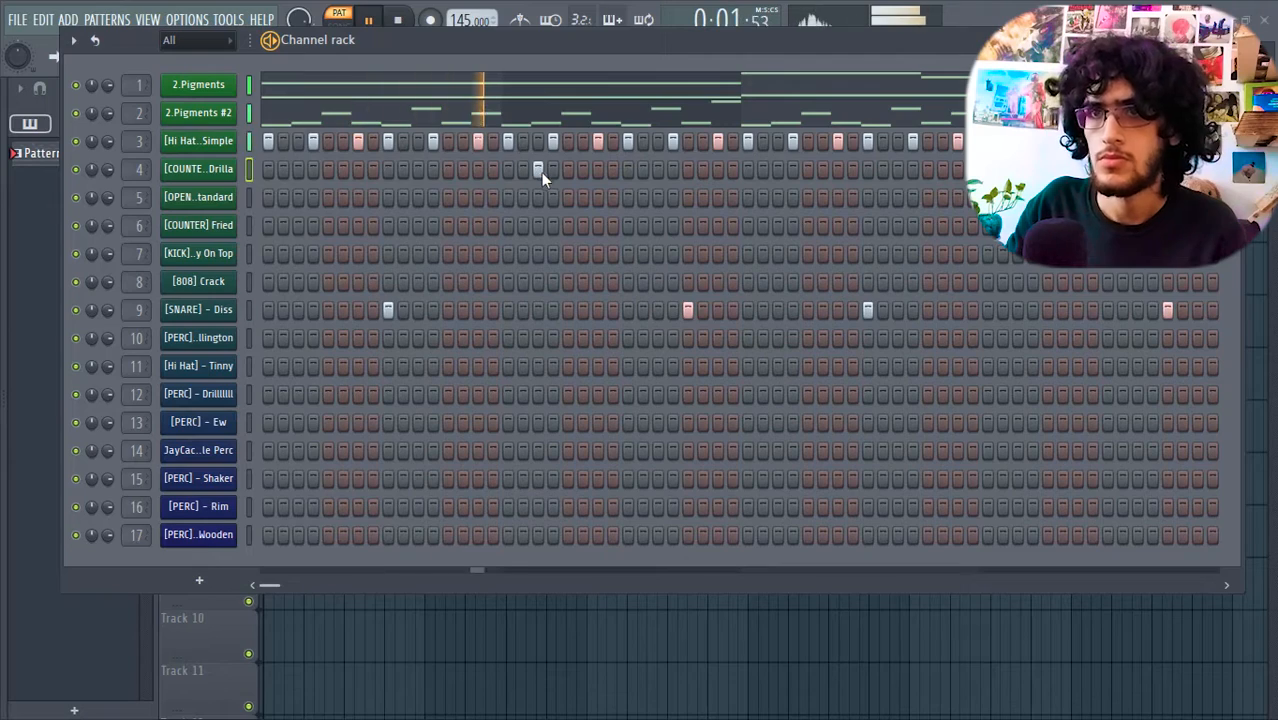
click(598, 169)
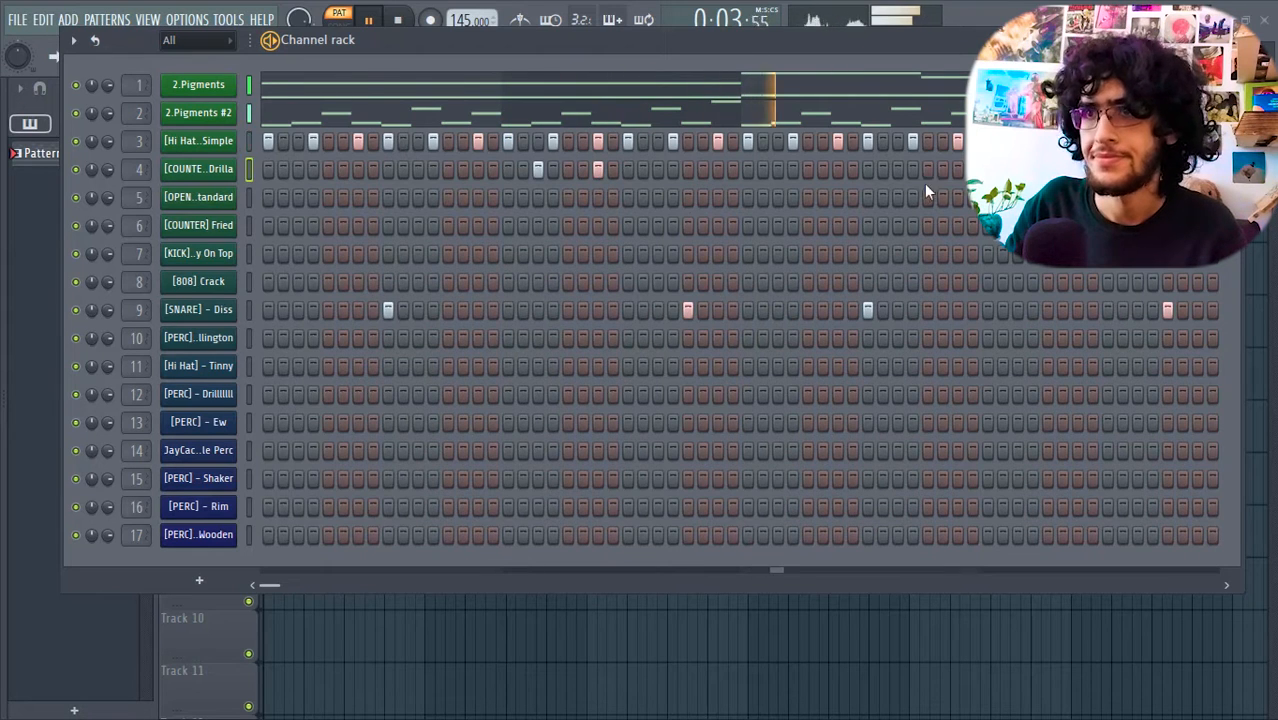
click(448, 197)
click(297, 225)
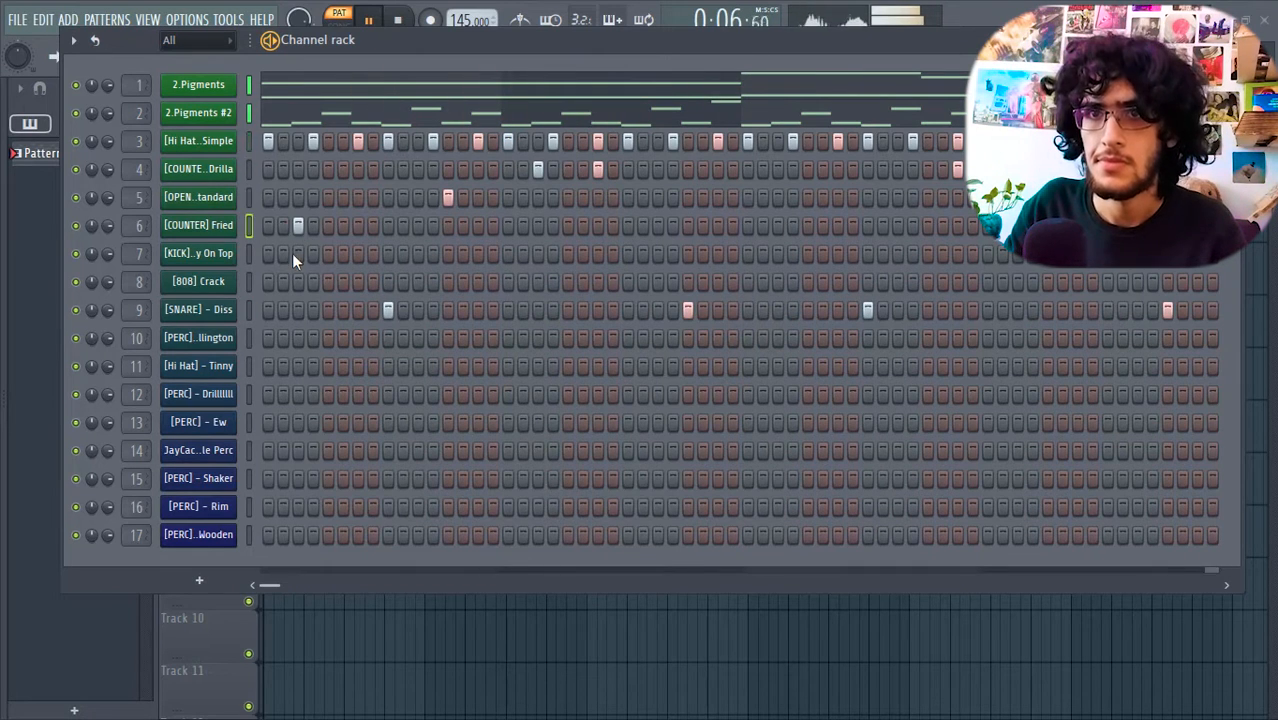
click(643, 226)
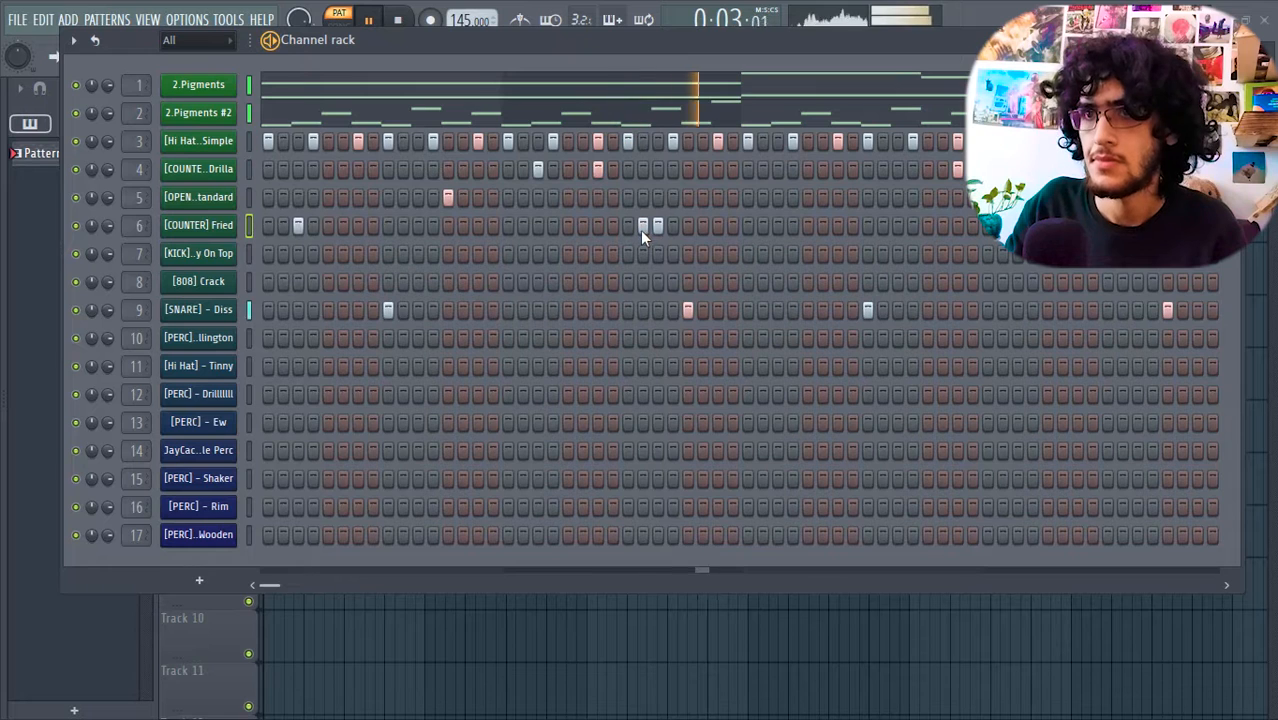
Place [KICK] - Cherry On Top hits on steps 1, 25, 33 and 45
click(268, 253)
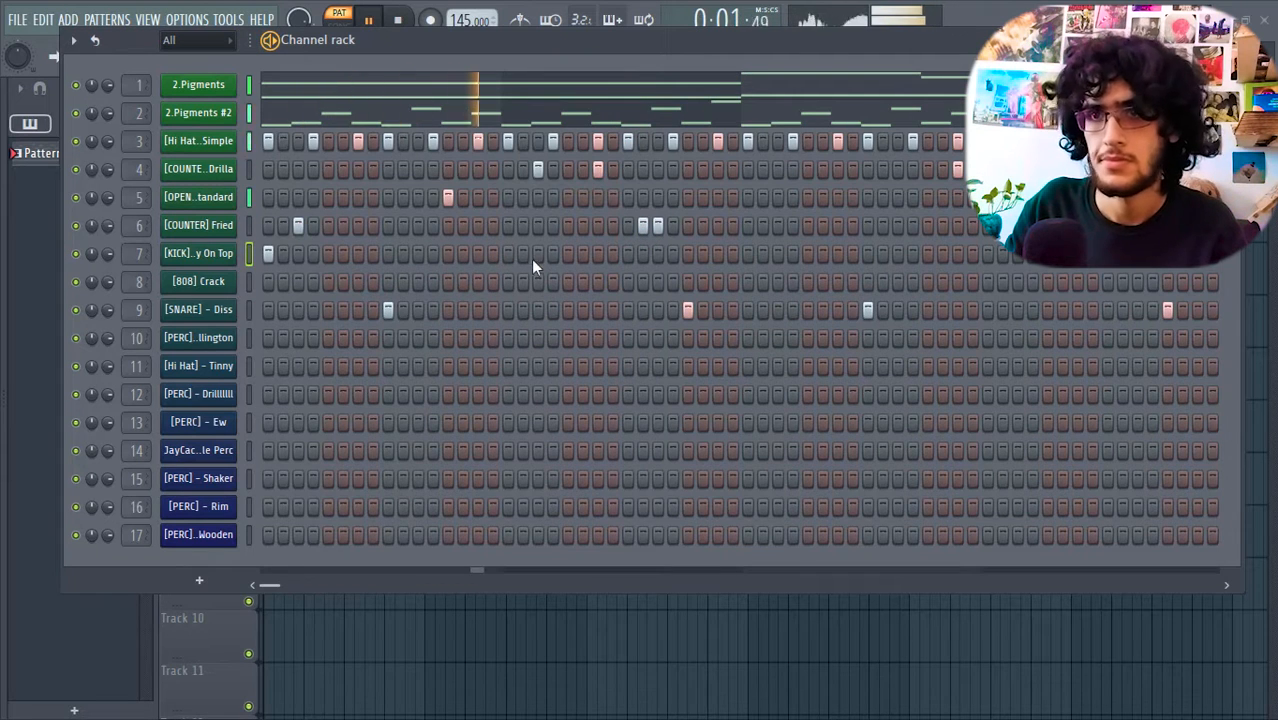
click(628, 253)
click(748, 253)
click(928, 253)
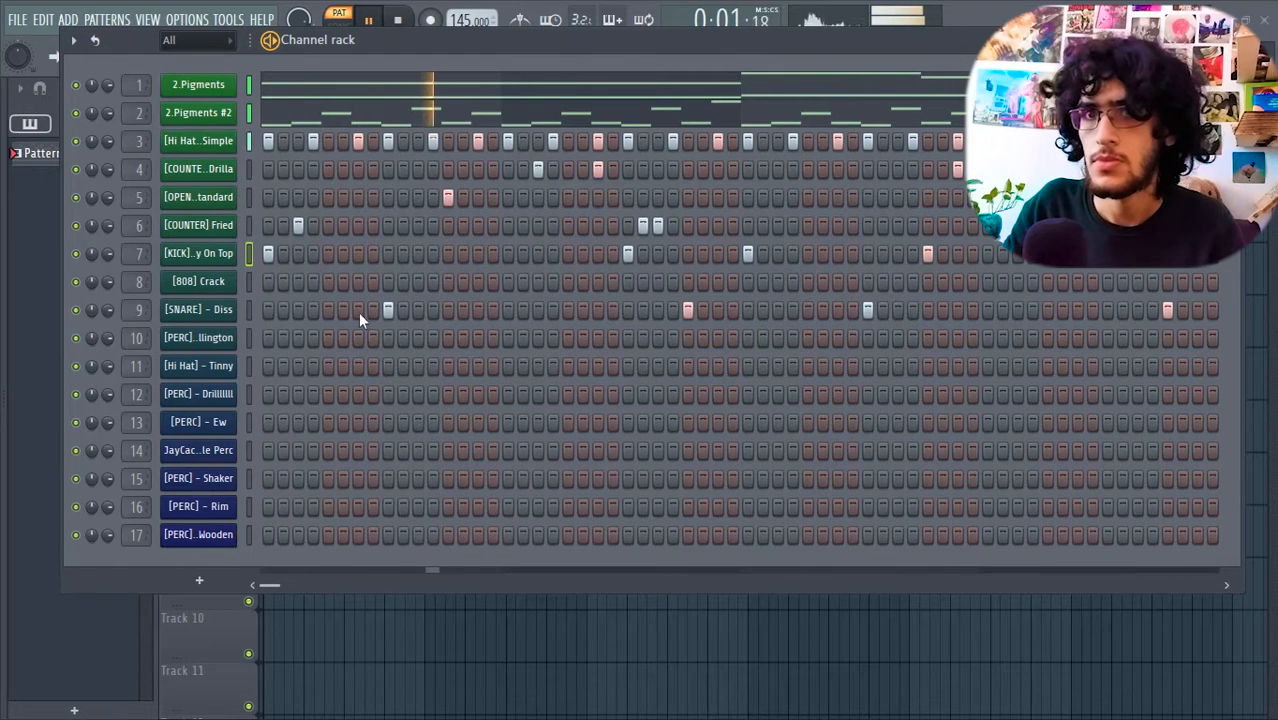
Add single hits for Drillington on step 59, Tinny on step 57, Drillllll on step 63 and Ew on step 57
click(1137, 337)
click(1108, 365)
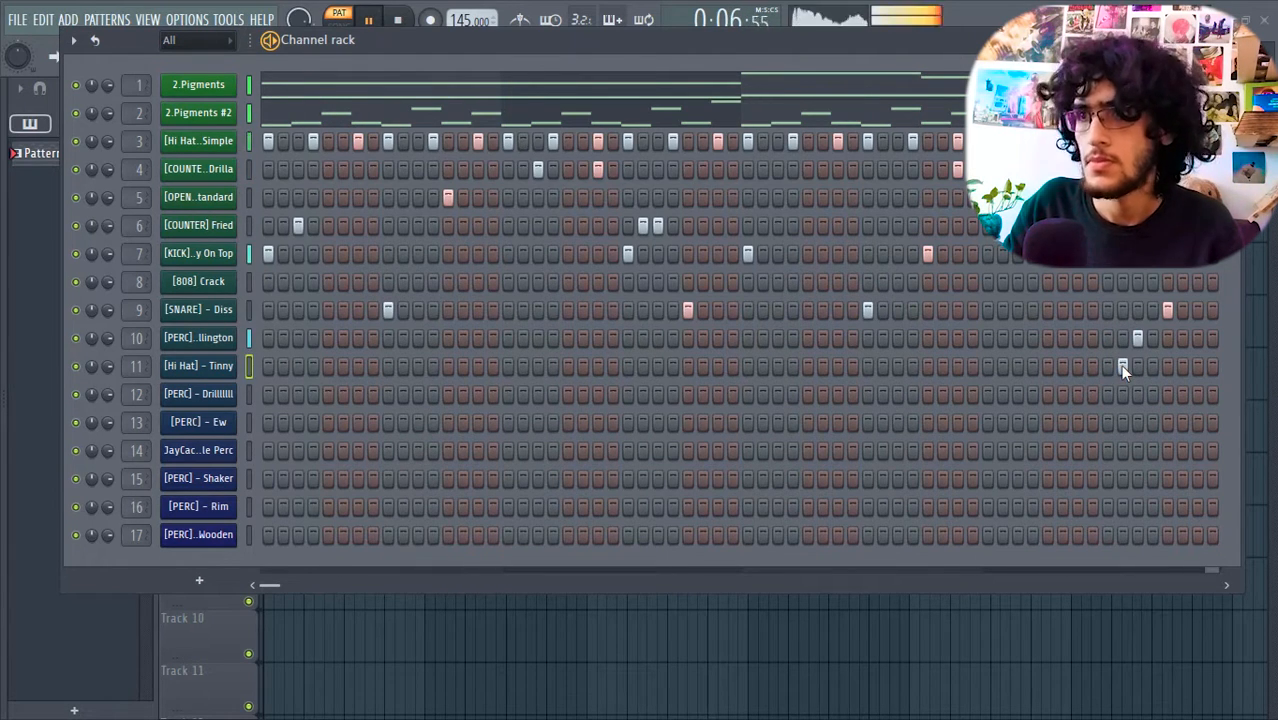
click(1197, 393)
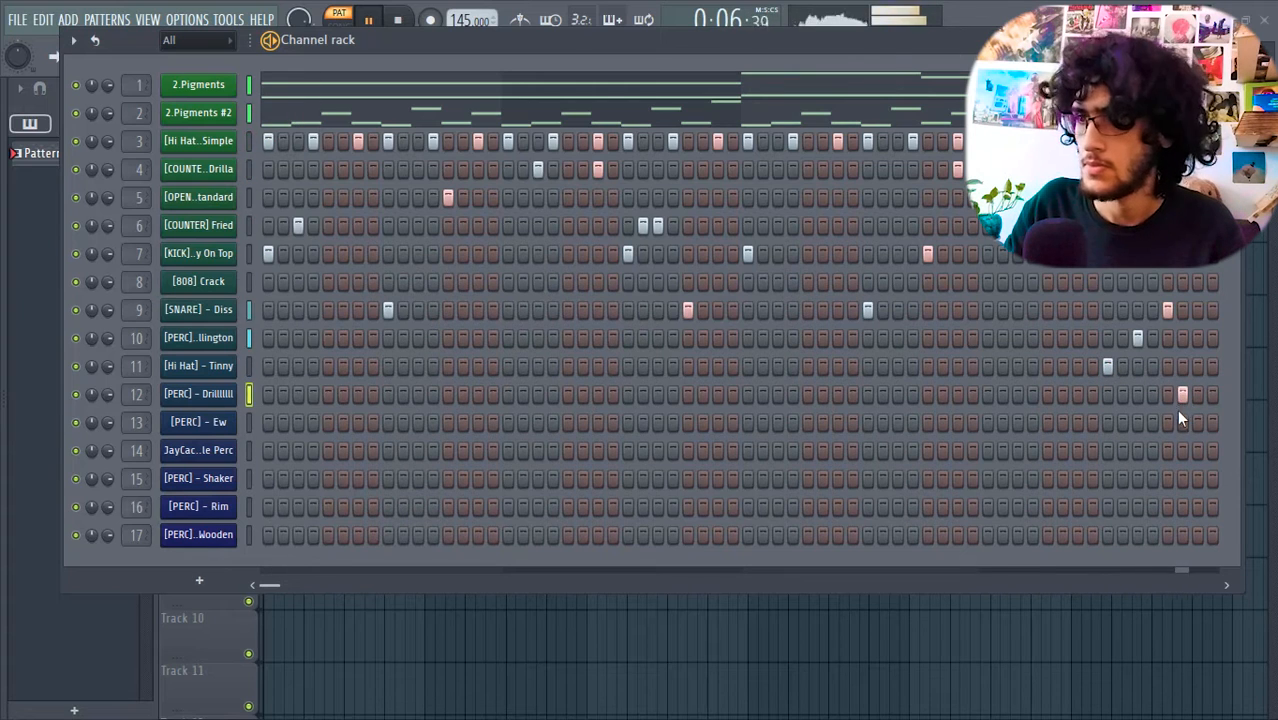
click(1107, 422)
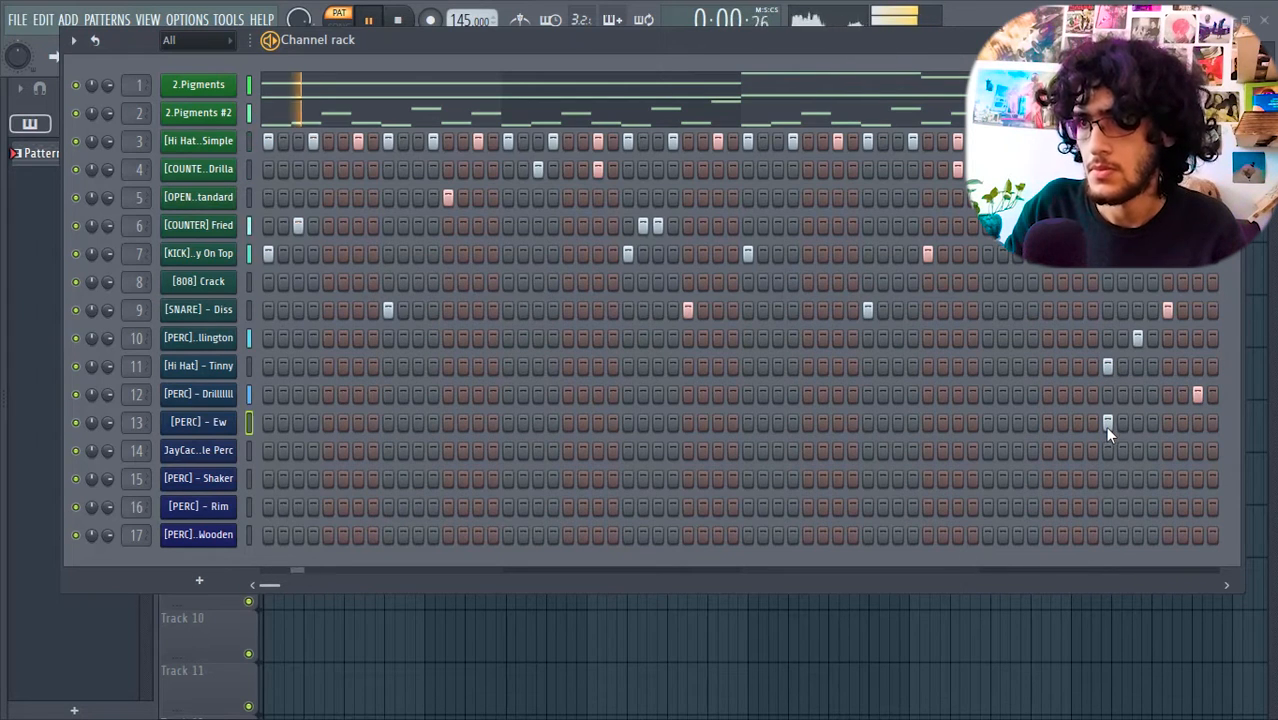
Place JayCactus percussion hits on steps 55 and 59 and [PERC] - Shaker hits on steps 51 and 53
click(1137, 450)
click(1078, 451)
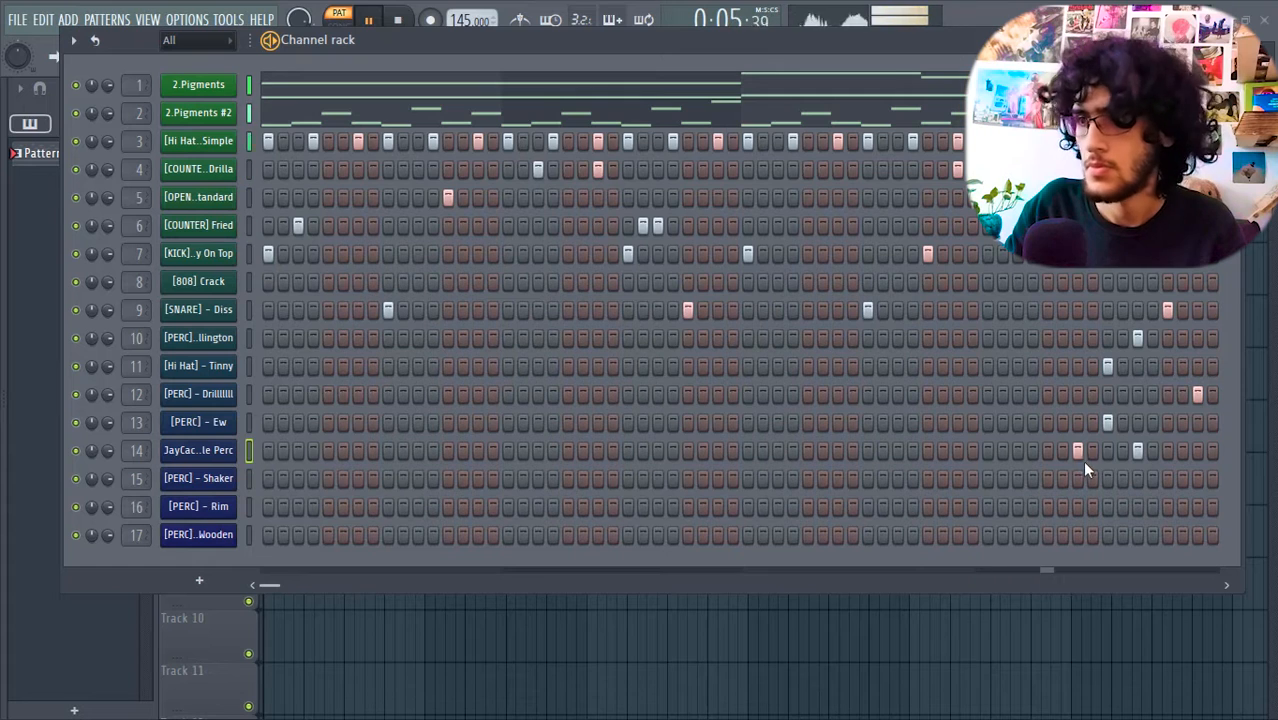
click(987, 478)
click(1017, 478)
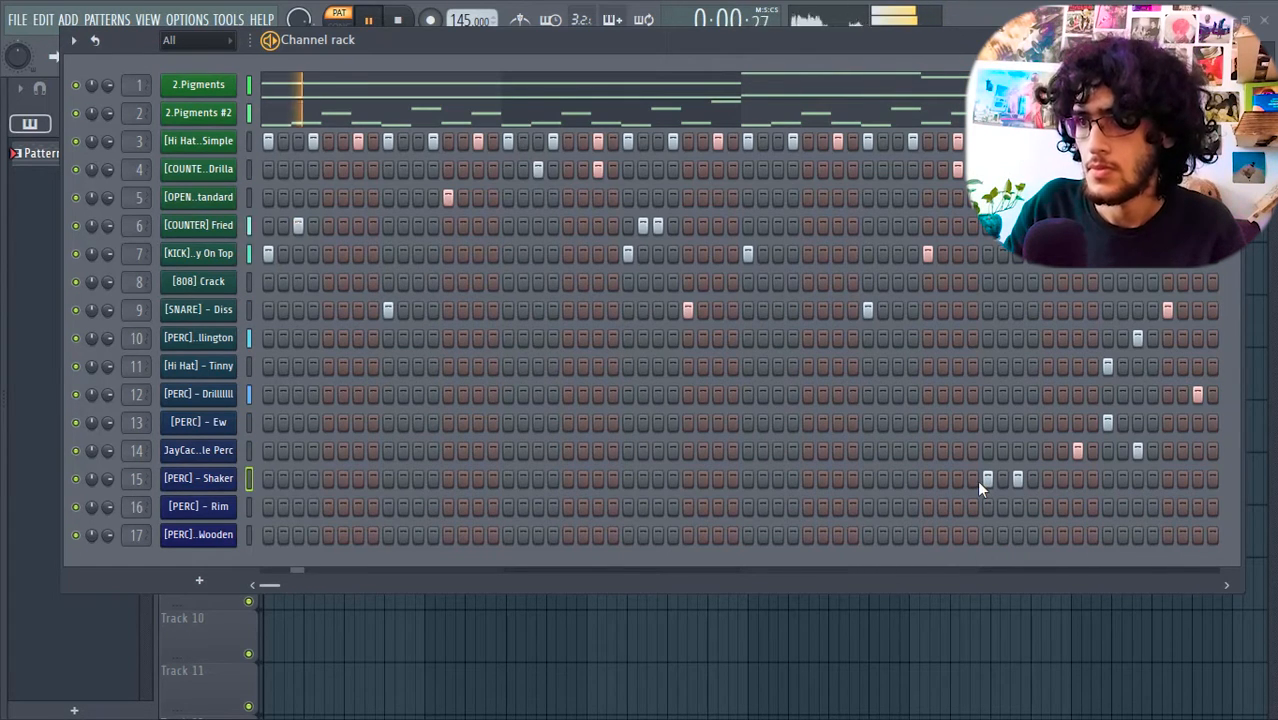
scroll(987, 478, right, 1)
Place [PERC] - Rim on step 35 and [PERC] - Wooden on step 19, and add [Hi Hat] - Tinny hits on steps 17, 37 and near the end
click(778, 507)
click(823, 507)
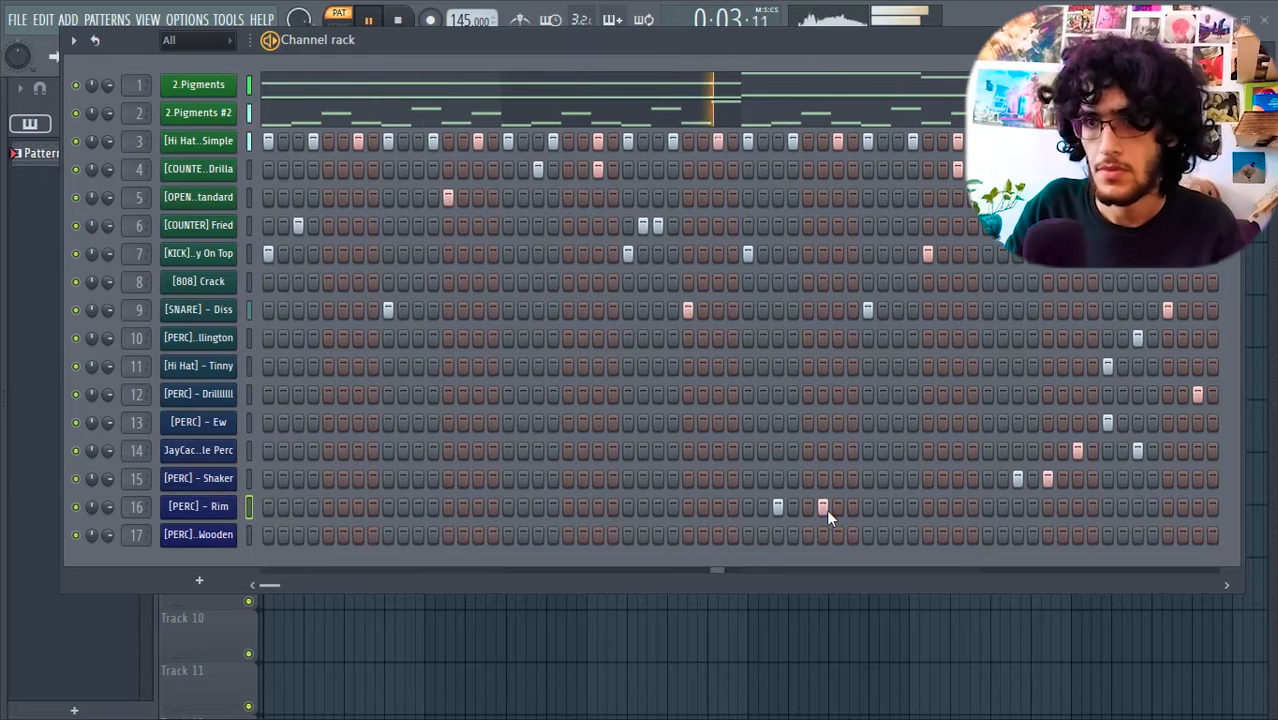
click(823, 507)
click(538, 535)
click(987, 535)
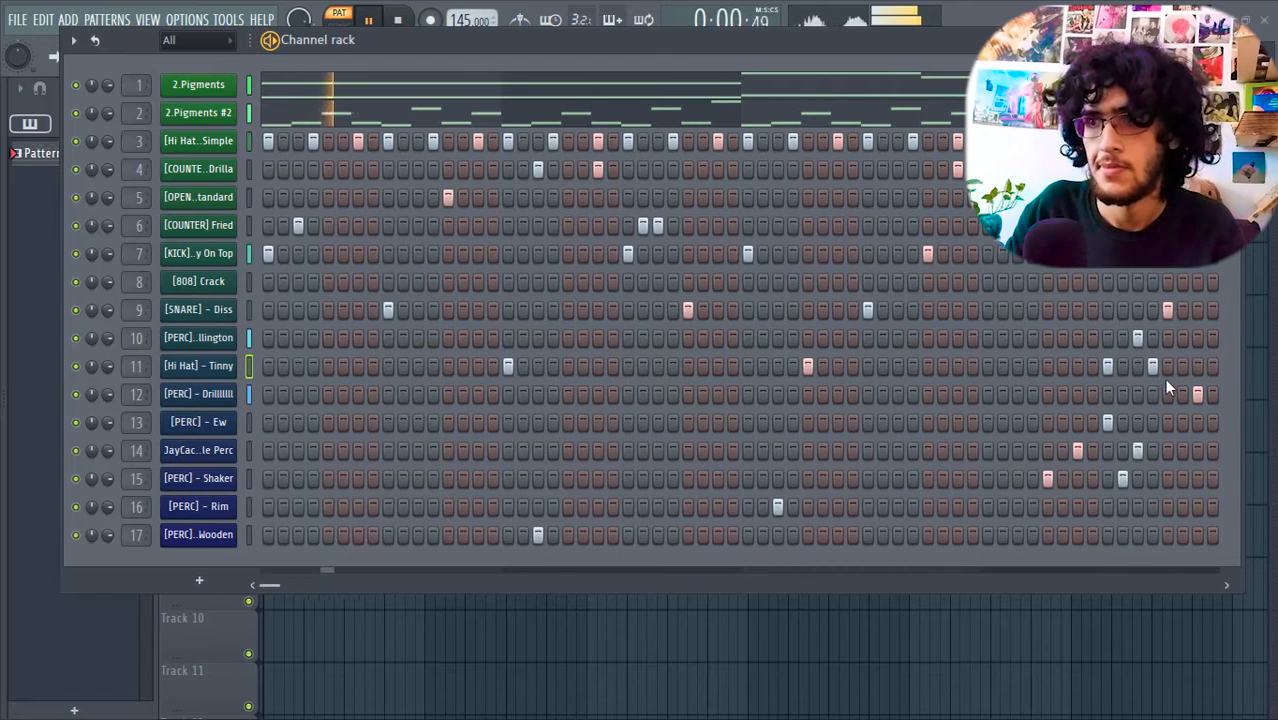
click(1167, 368)
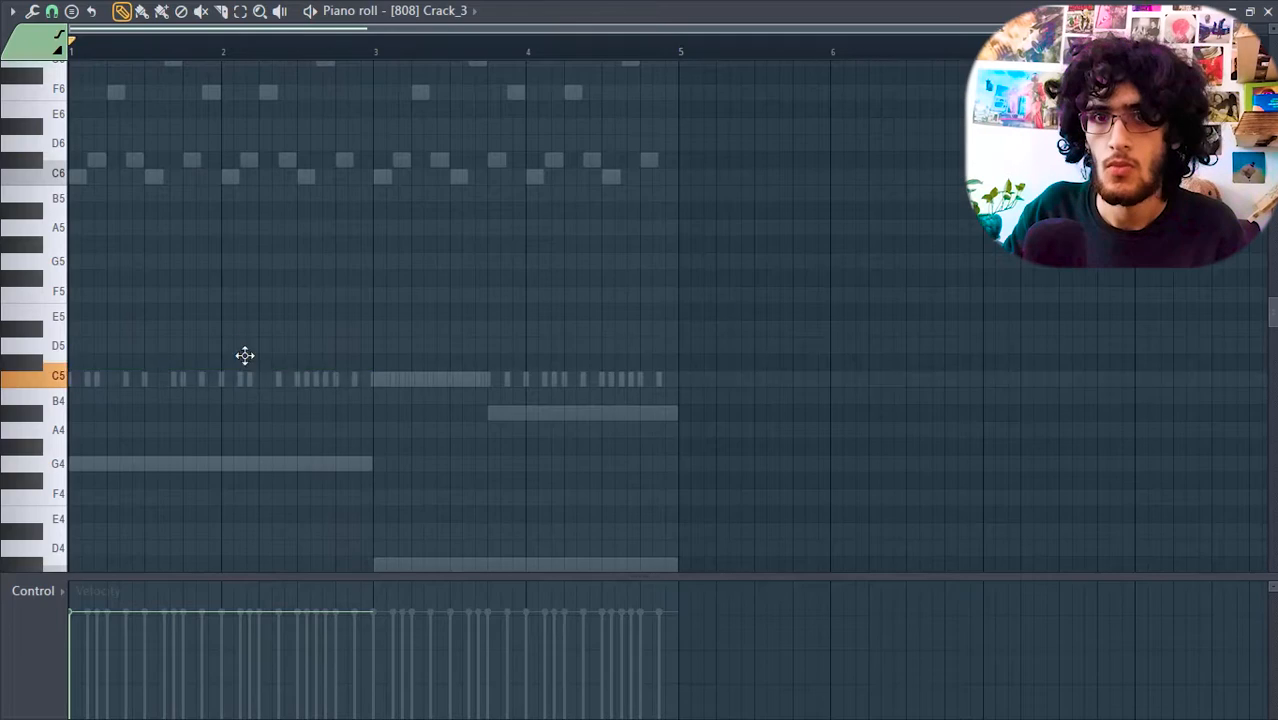
Draw the [808] Crack_3 bassline with a D5 at bar 1, two D#5 notes around the start of bar 3 and three short D5 notes in bar 4
click(243, 345)
key(space)
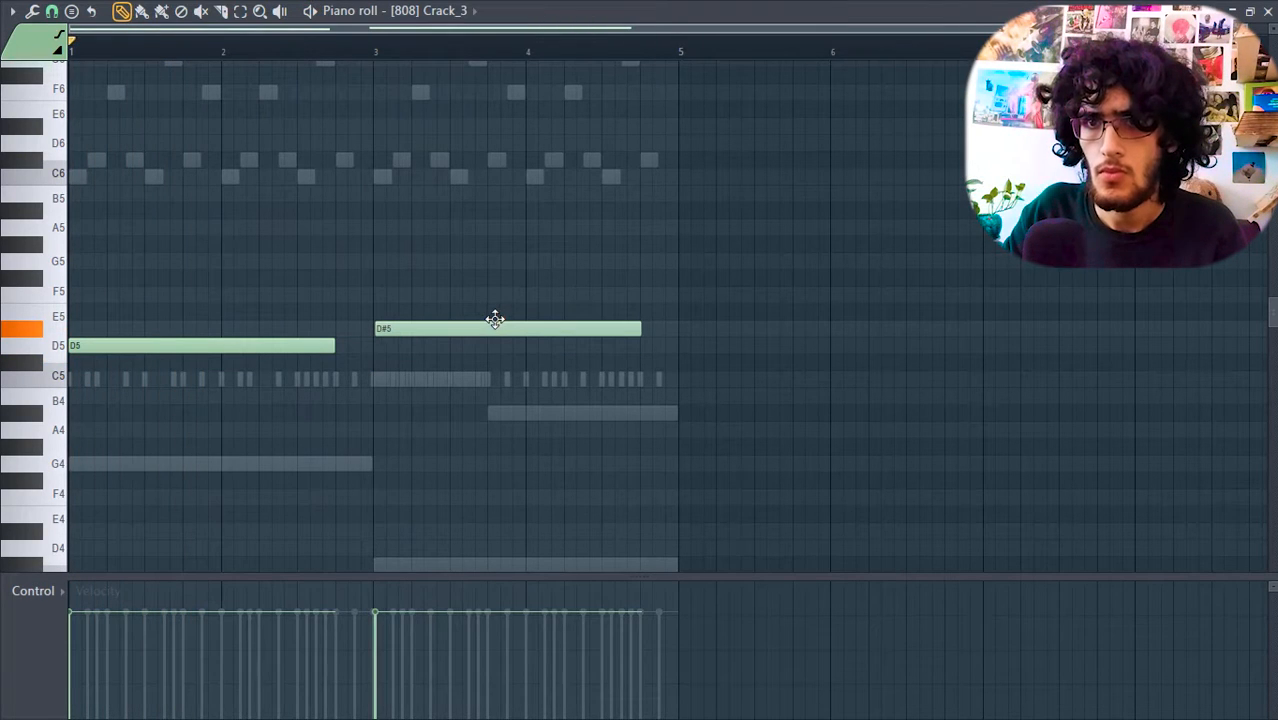
key(space)
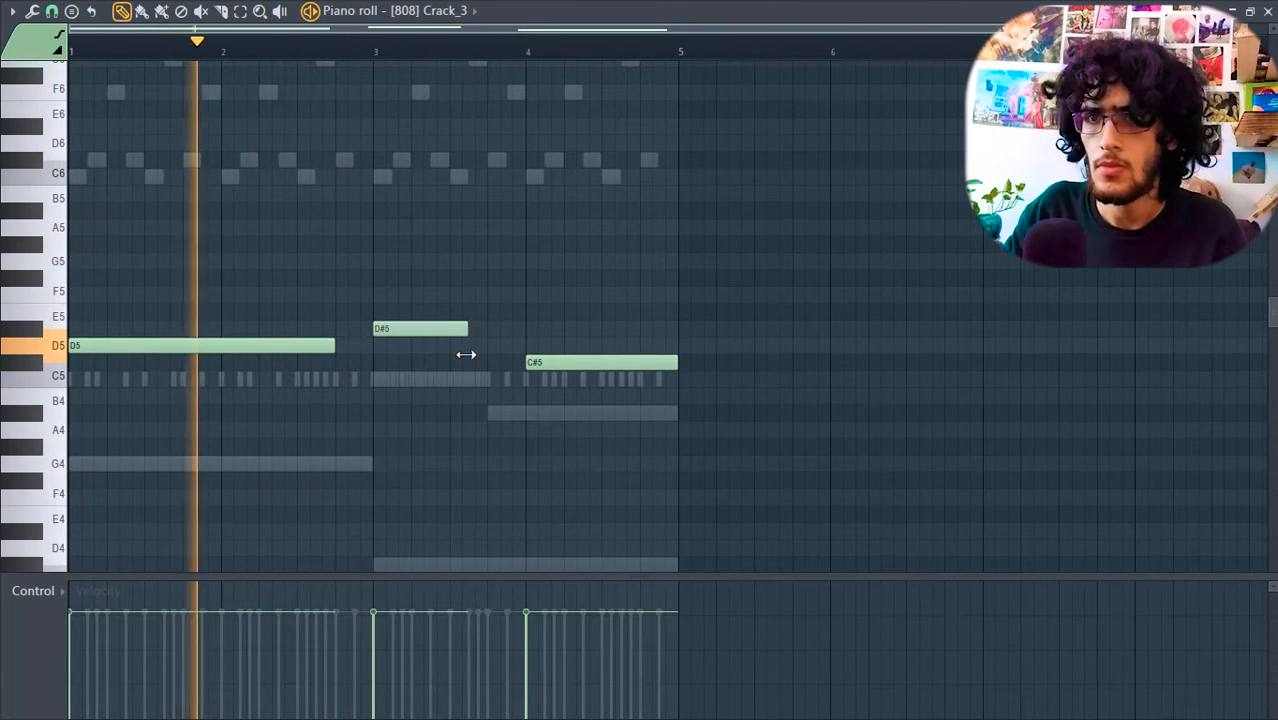
drag(465, 353, 449, 350)
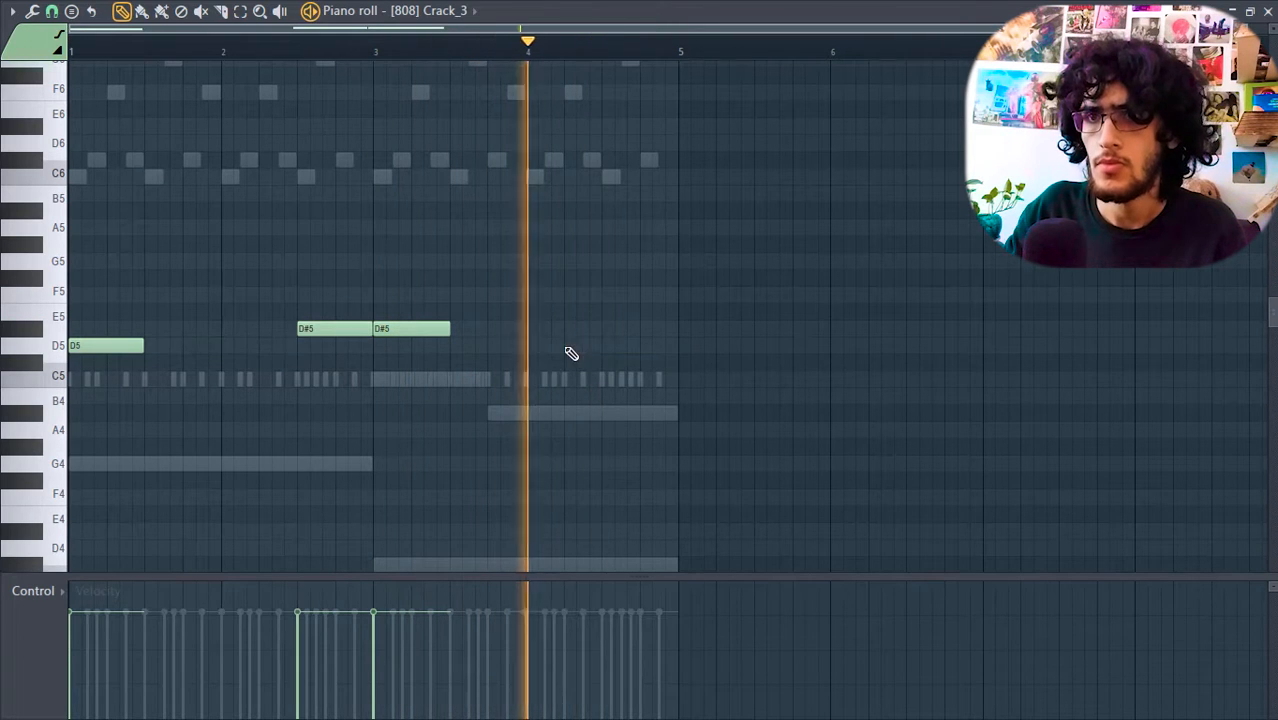
click(571, 345)
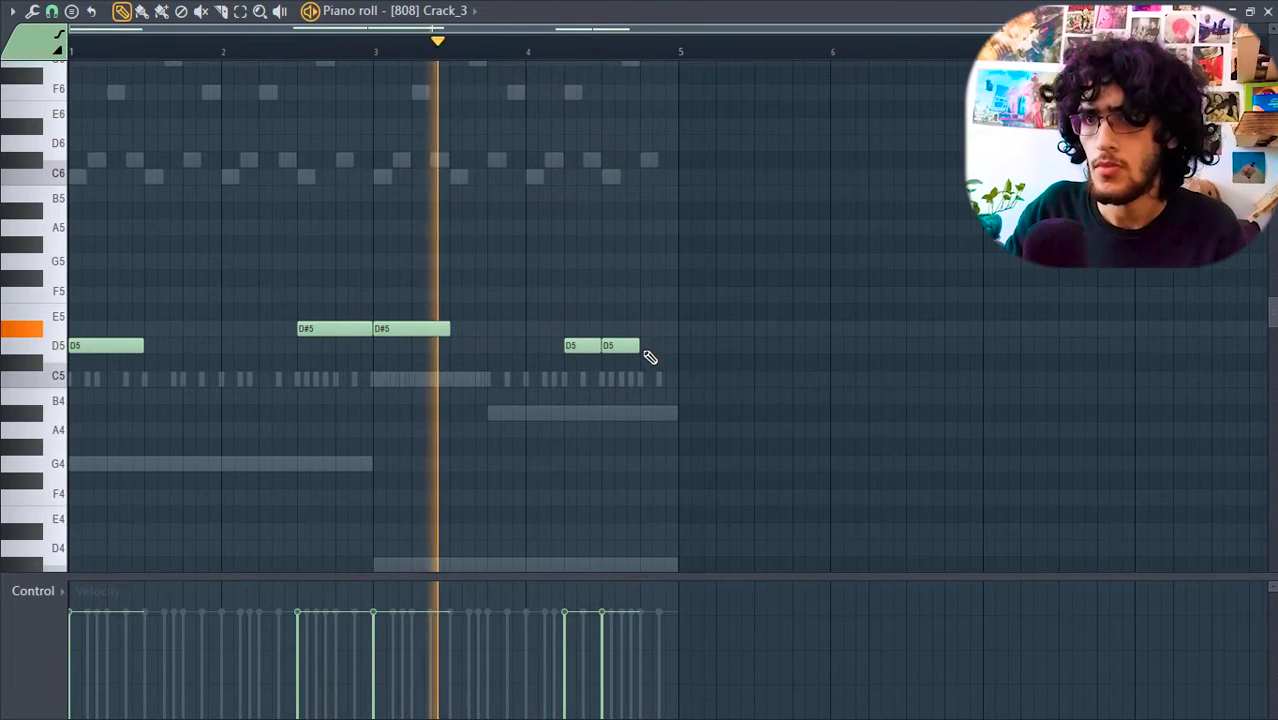
click(644, 350)
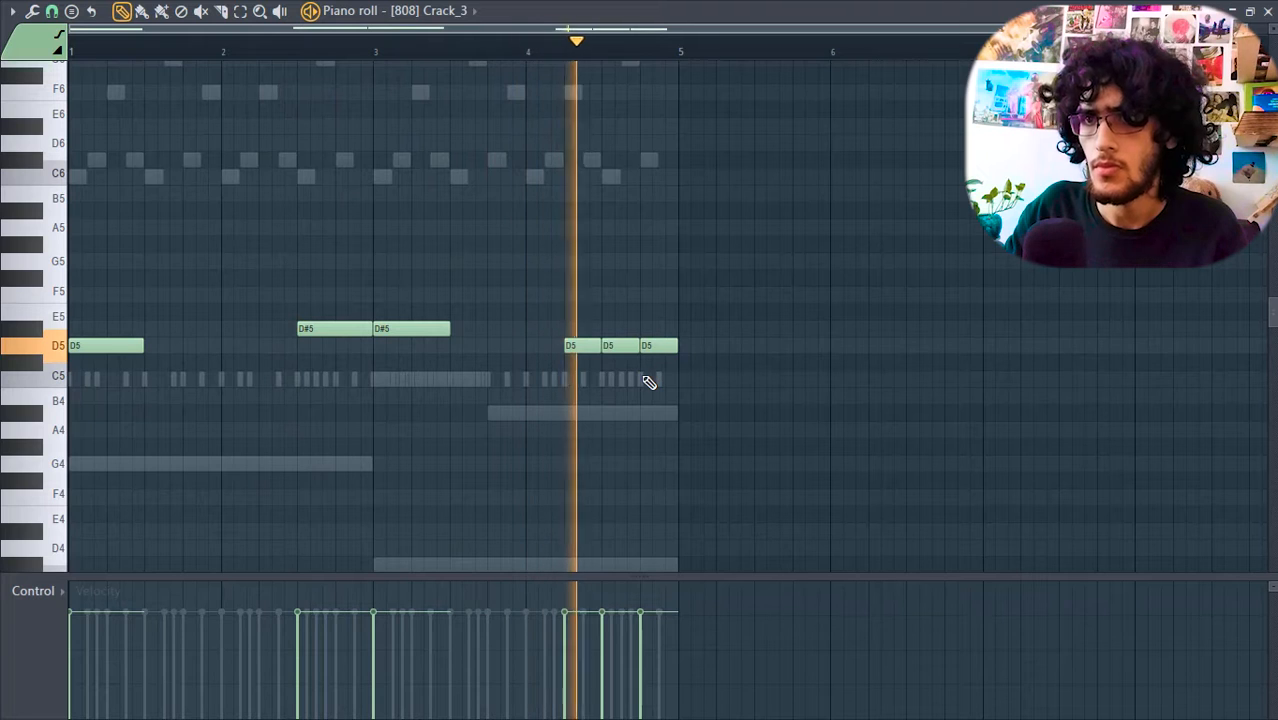
Ramp the velocities upward across the four-hit C5 roll in bar 4 of the [Hi Hat] - Simple piano roll
scroll(670, 430, up, 4)
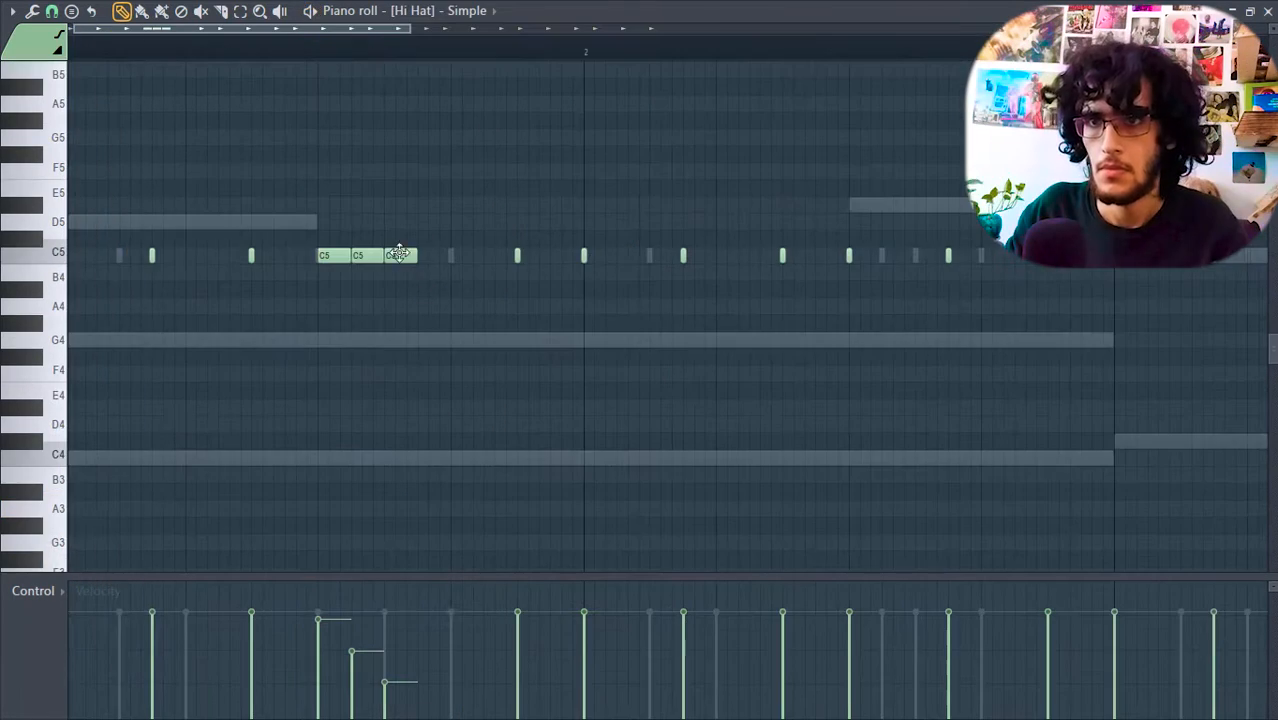
key(space)
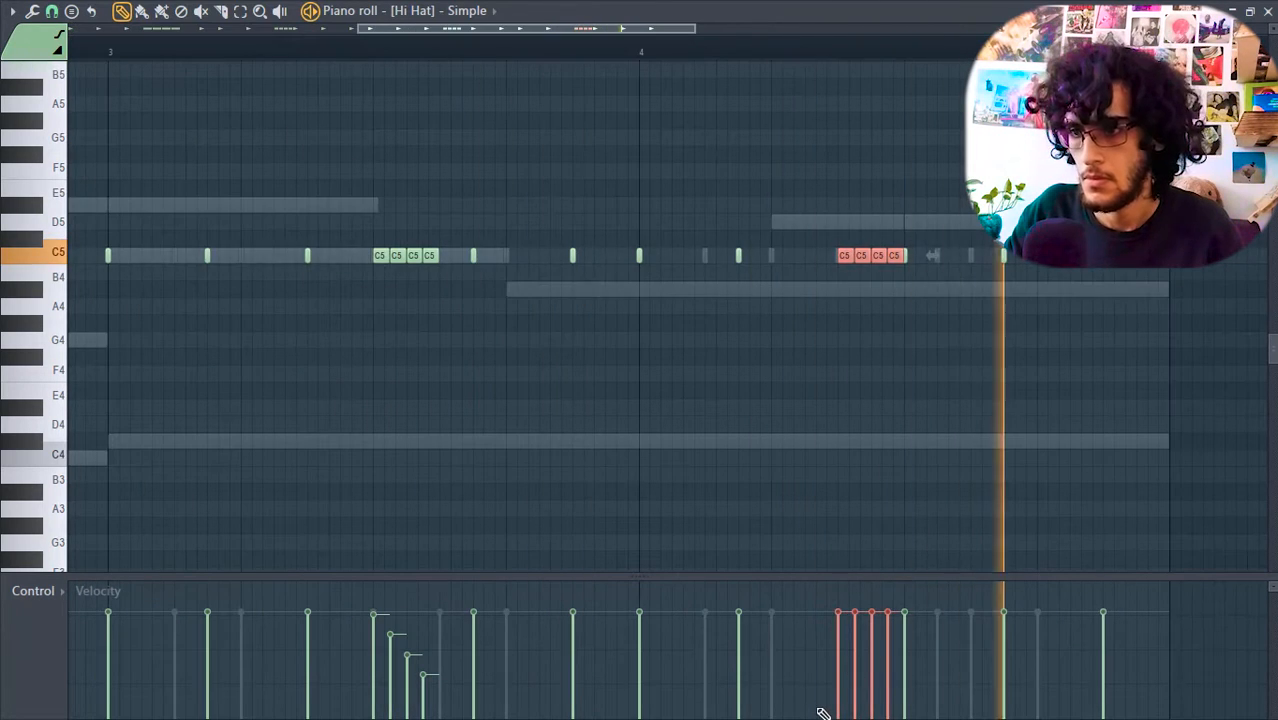
drag(838, 686, 897, 625)
Place descending Closed Hat 10 hits on B4, A4, F#4 and D#4 at the end of bar 2 and repeat them at the end of bar 4
click(670, 274)
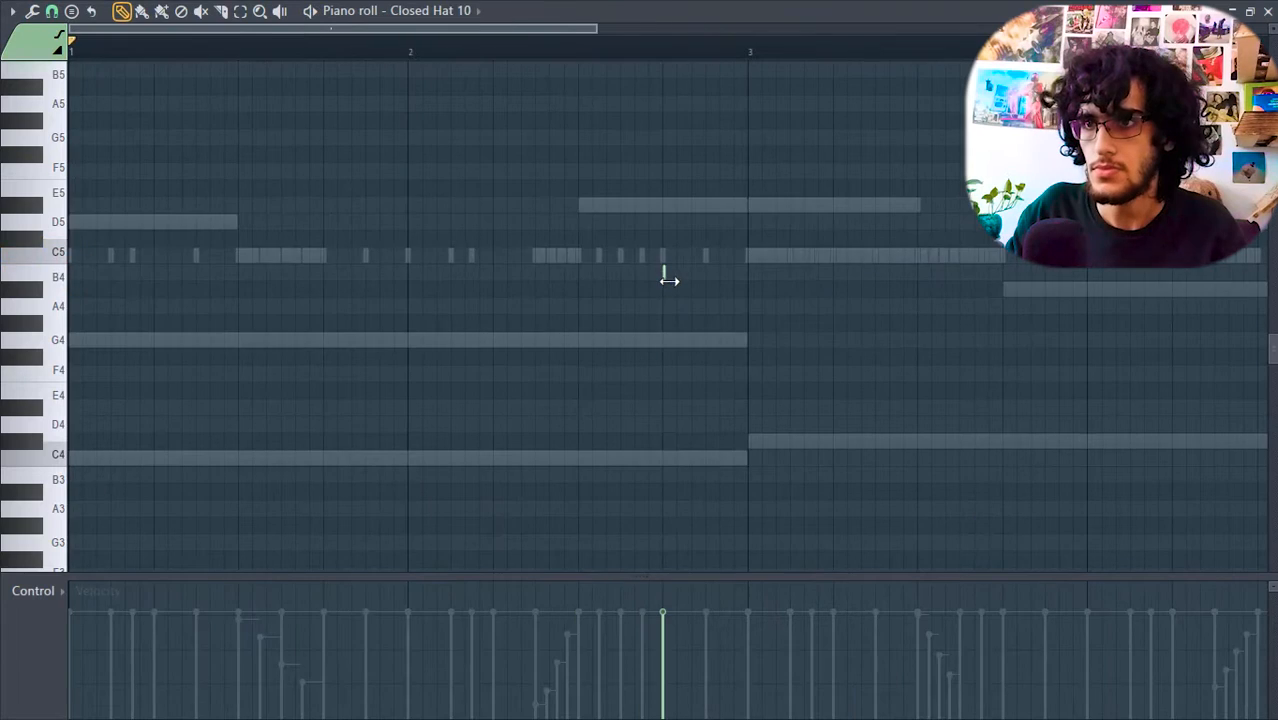
click(738, 306)
key(space)
click(799, 356)
click(862, 408)
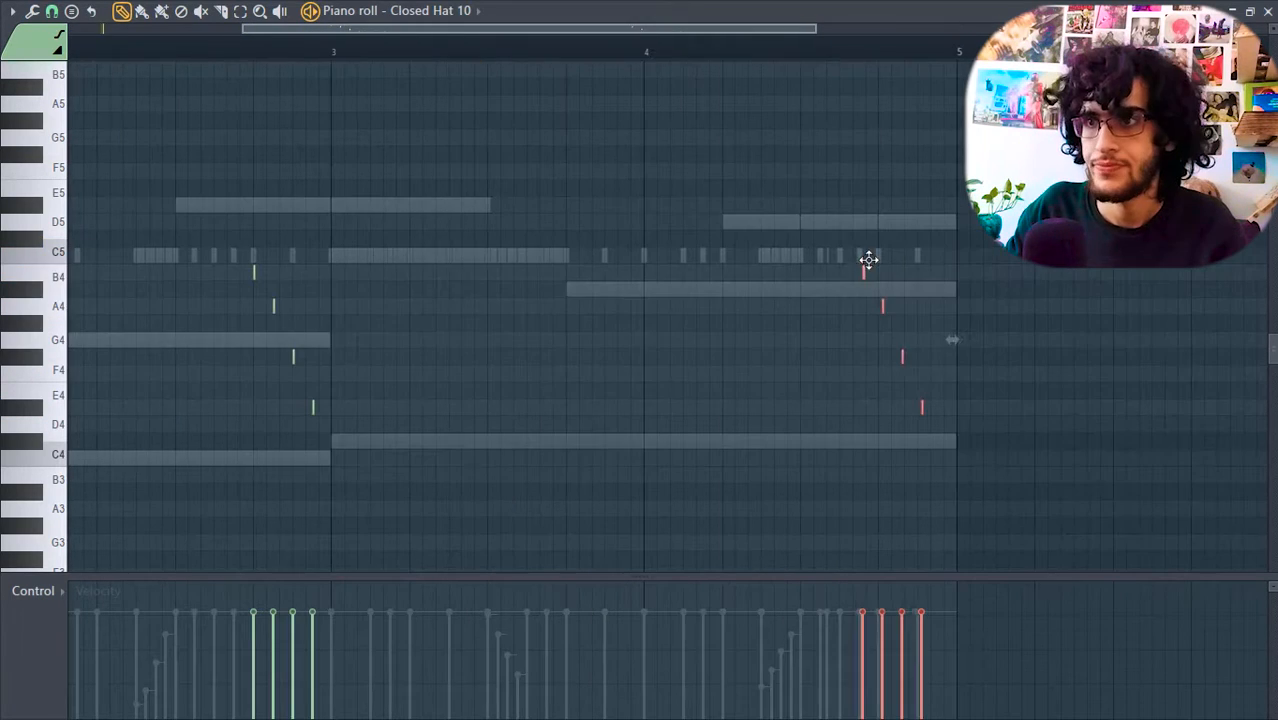
drag(868, 262, 882, 266)
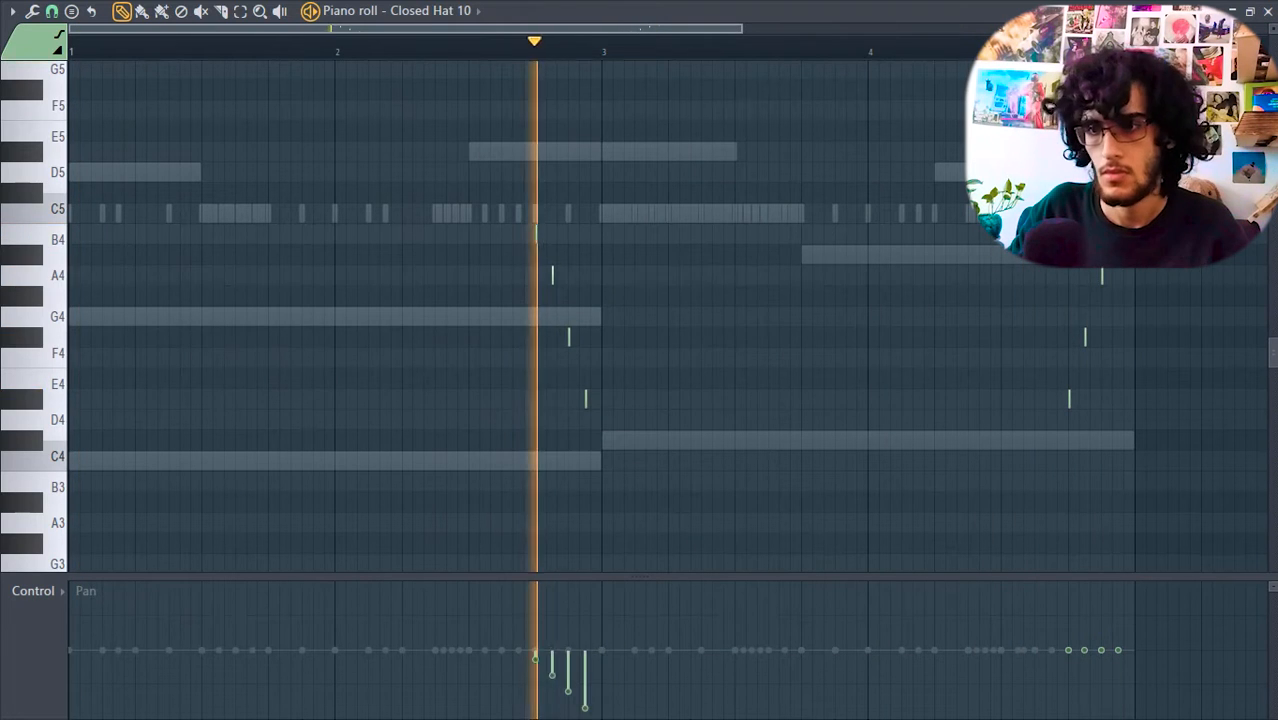
Pan the bar 2 Closed Hat 10 hits gradually left and the bar 4 hits gradually right, and ramp both groups' velocities upward
drag(528, 653, 628, 697)
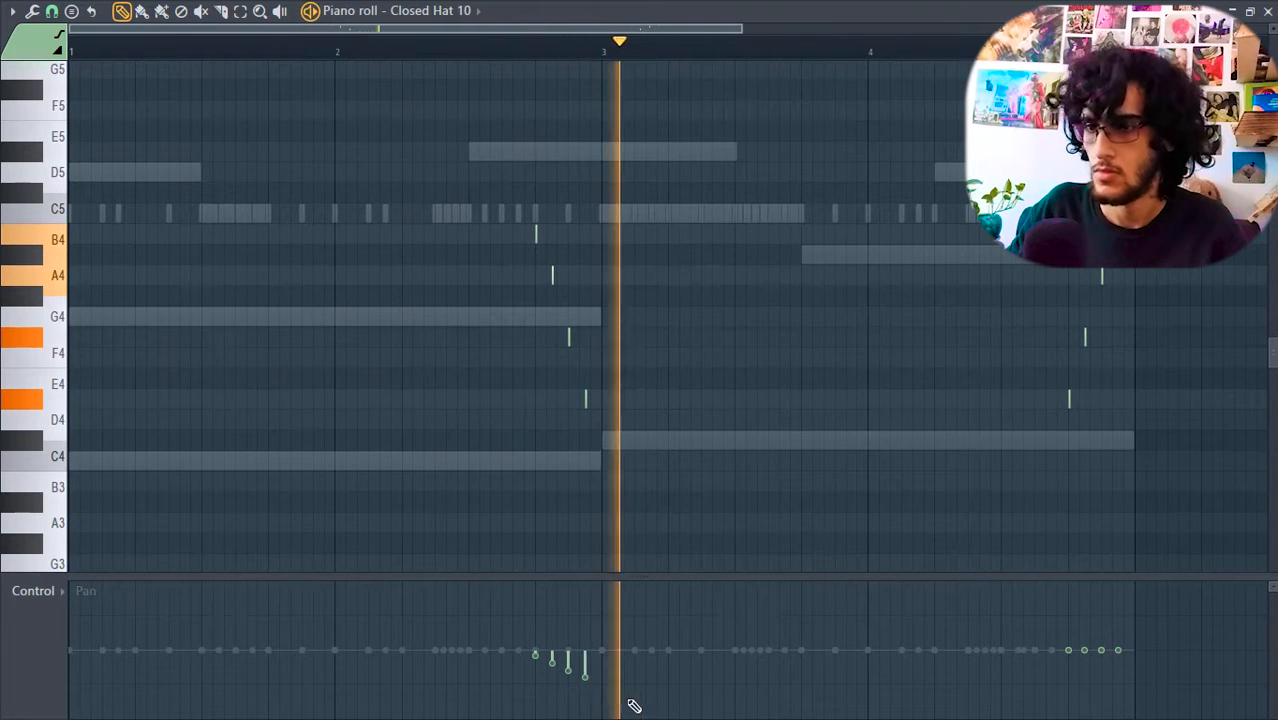
drag(1071, 649, 1102, 595)
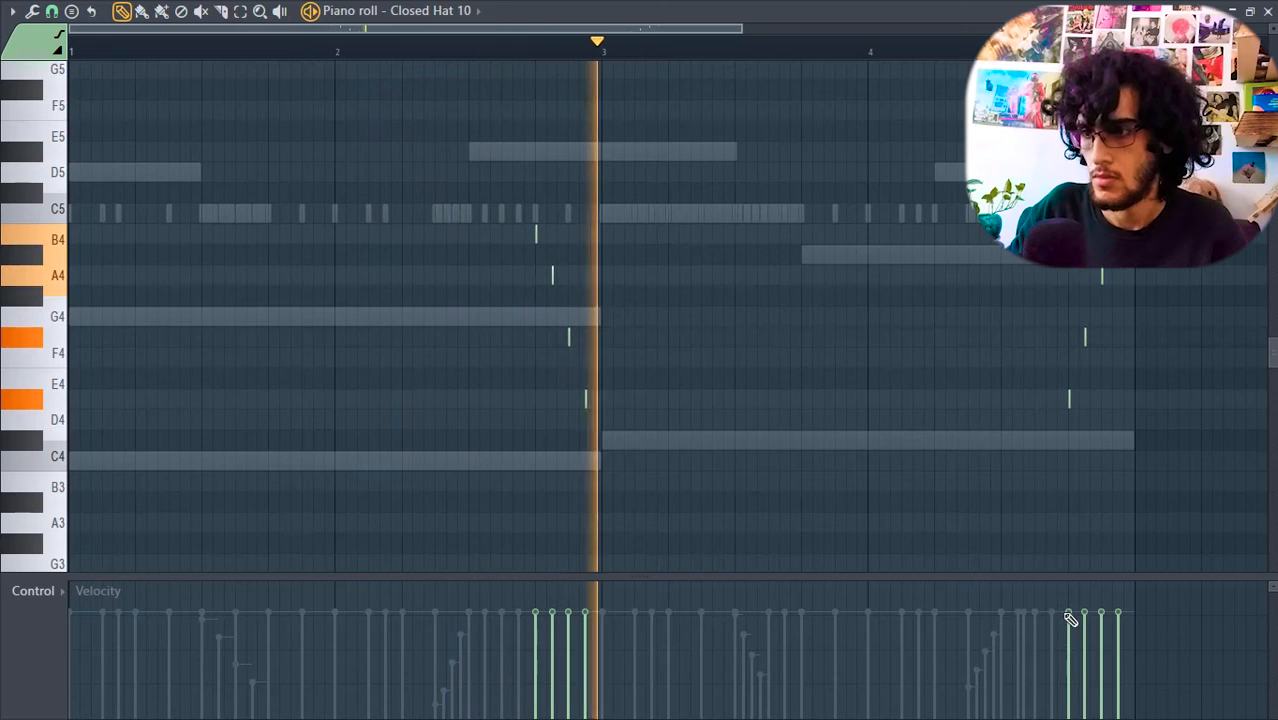
drag(1070, 613, 1141, 556)
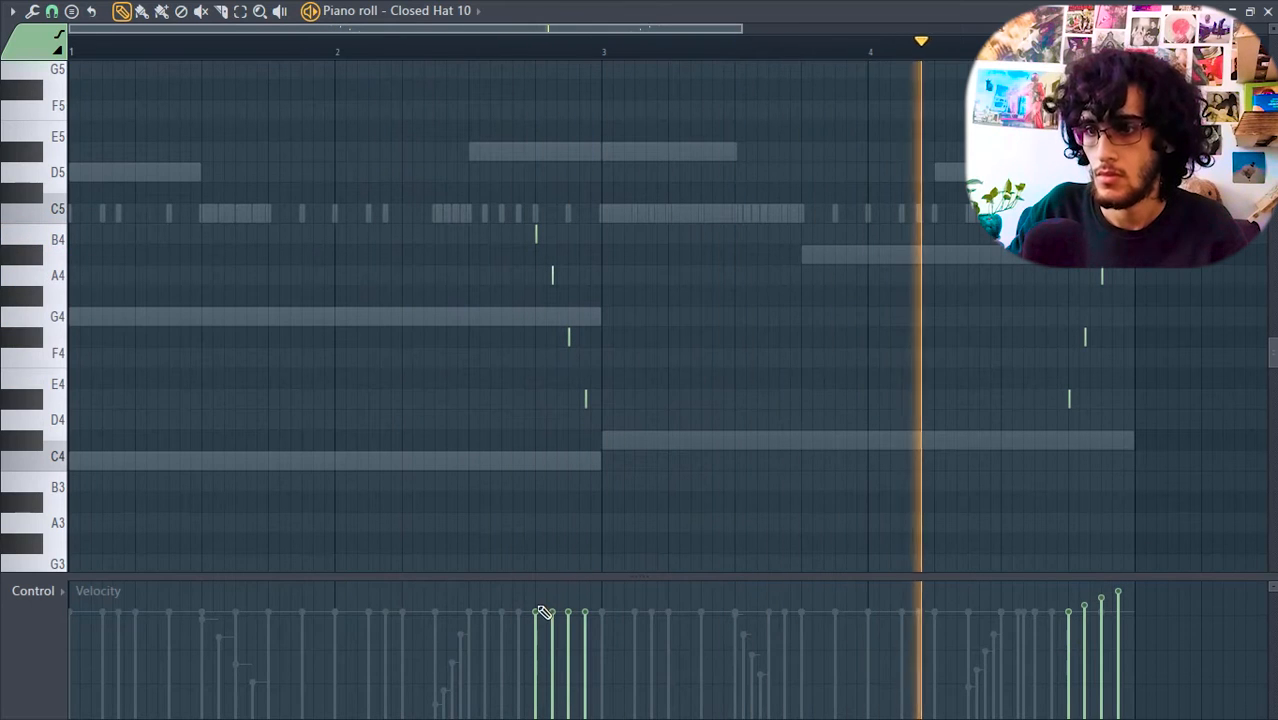
drag(542, 608, 605, 560)
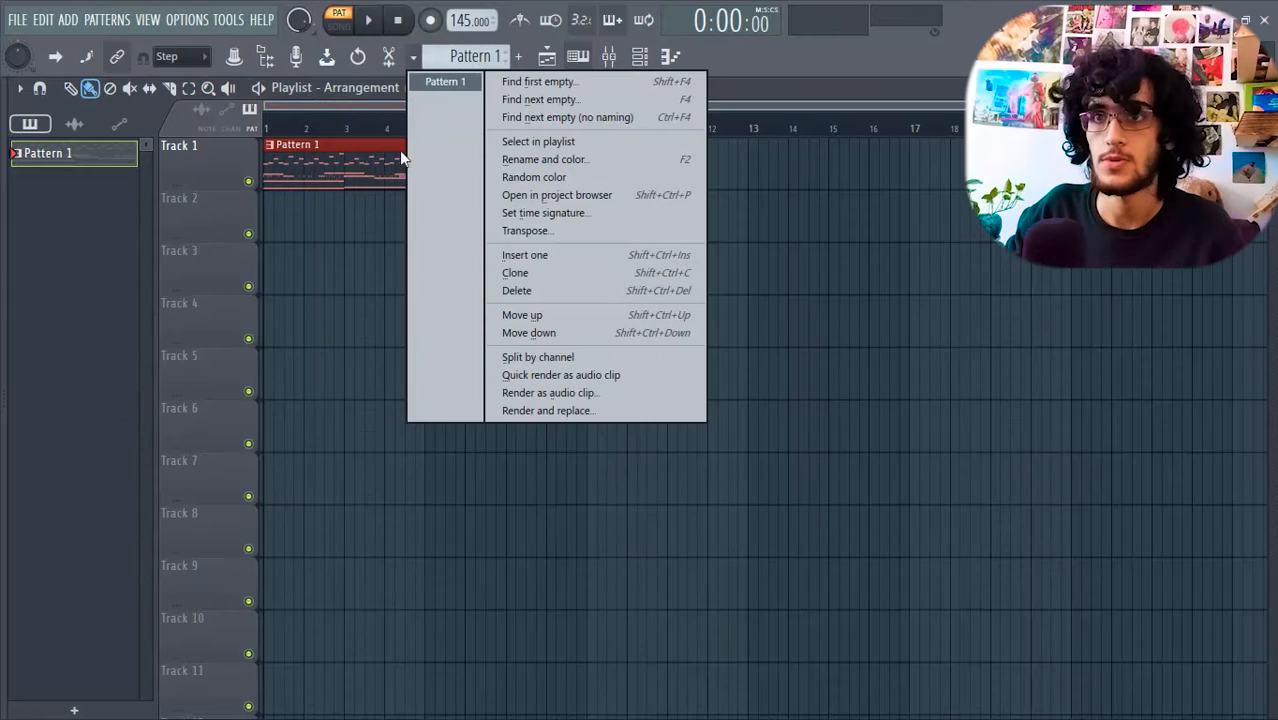
Split Pattern 1 by channel and place all the resulting patterns on separate playlist tracks starting at bar 1
click(507, 356)
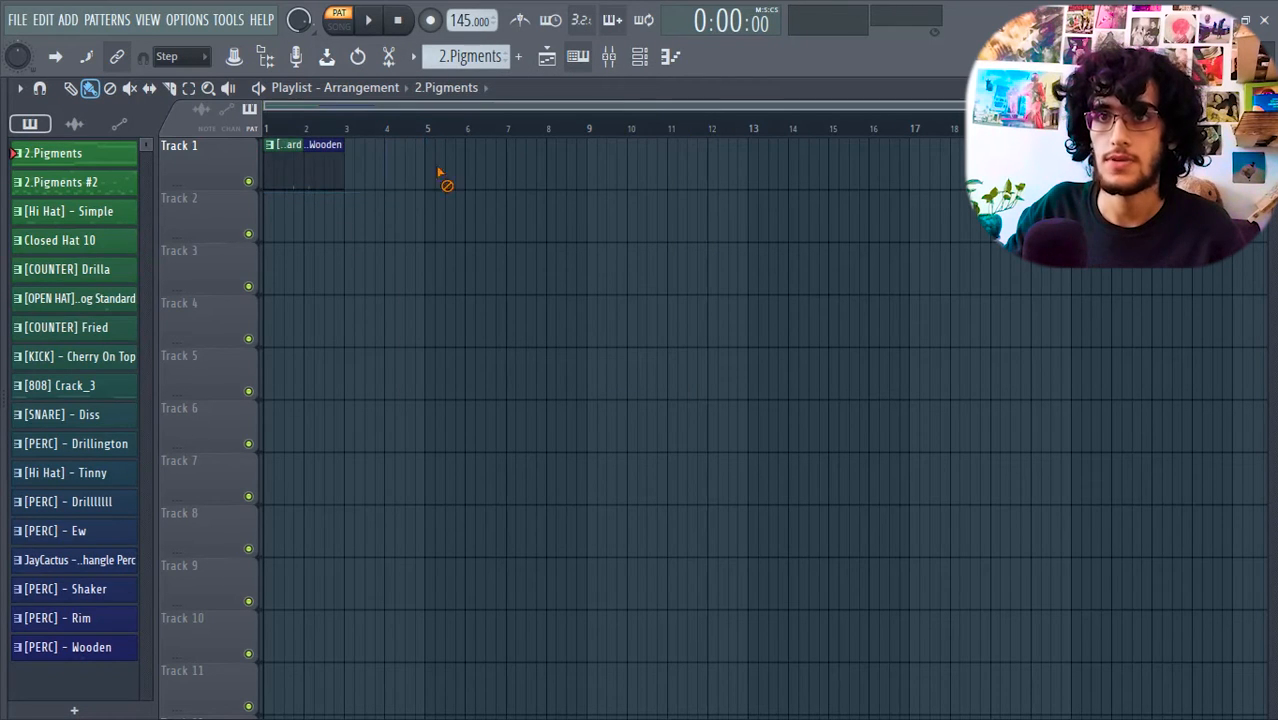
click(76, 298)
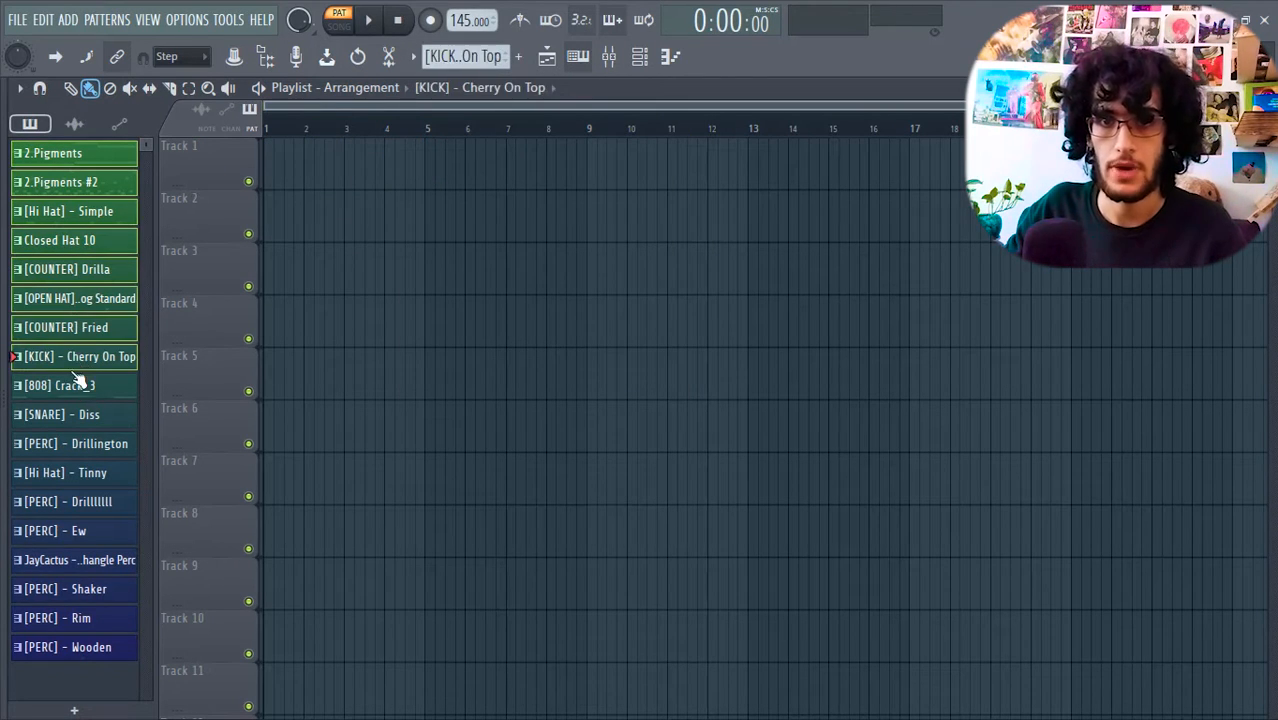
click(58, 414)
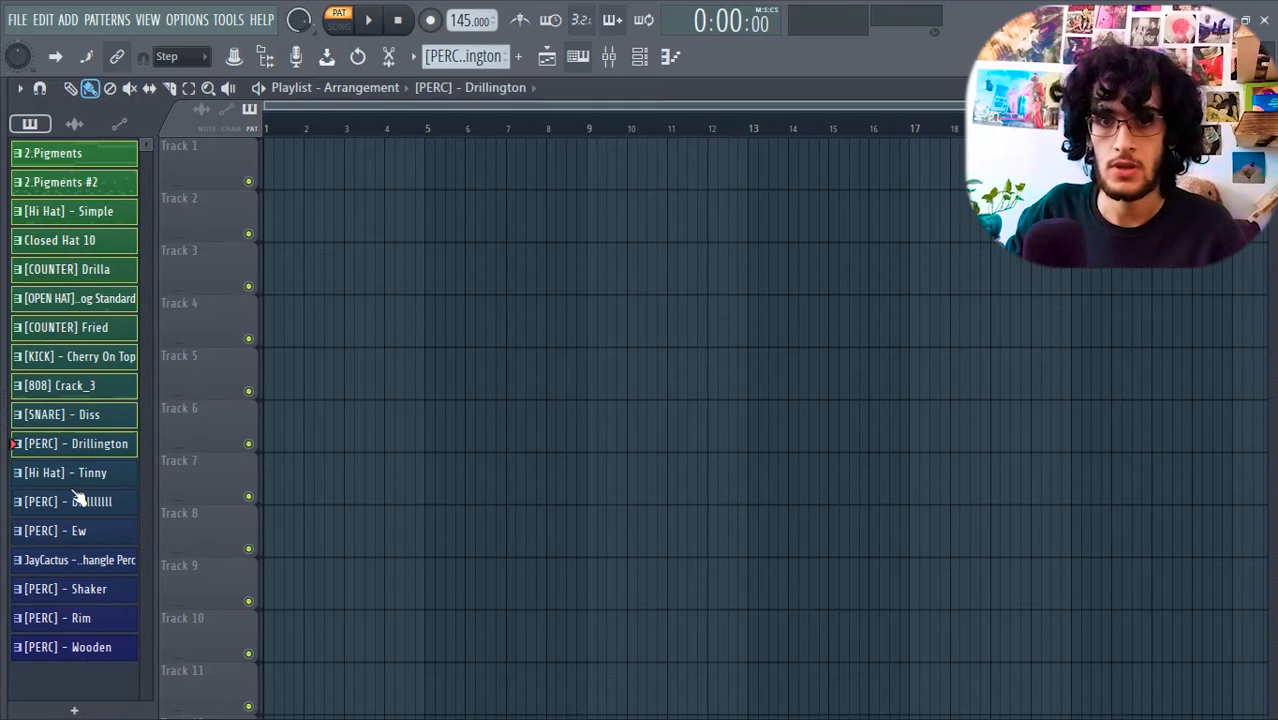
click(88, 589)
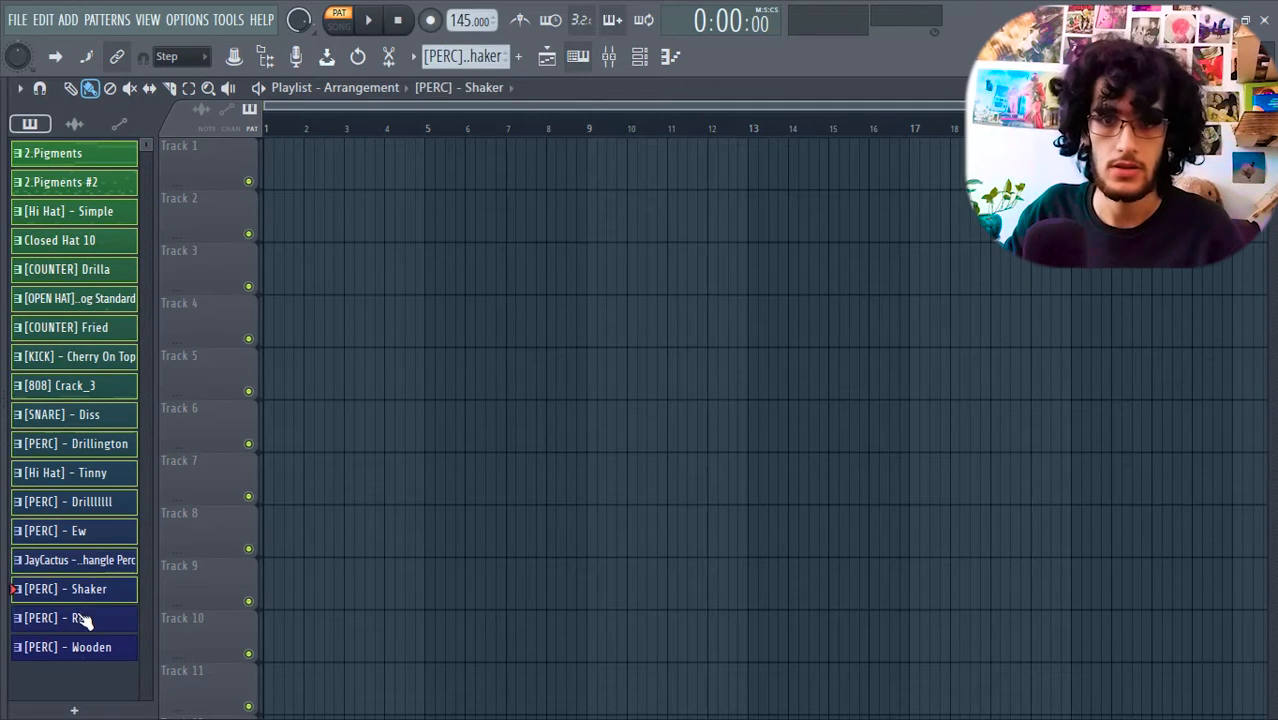
mouse_move(50, 150)
mouse_down()
mouse_move(265, 180)
mouse_move(325, 167)
mouse_up()
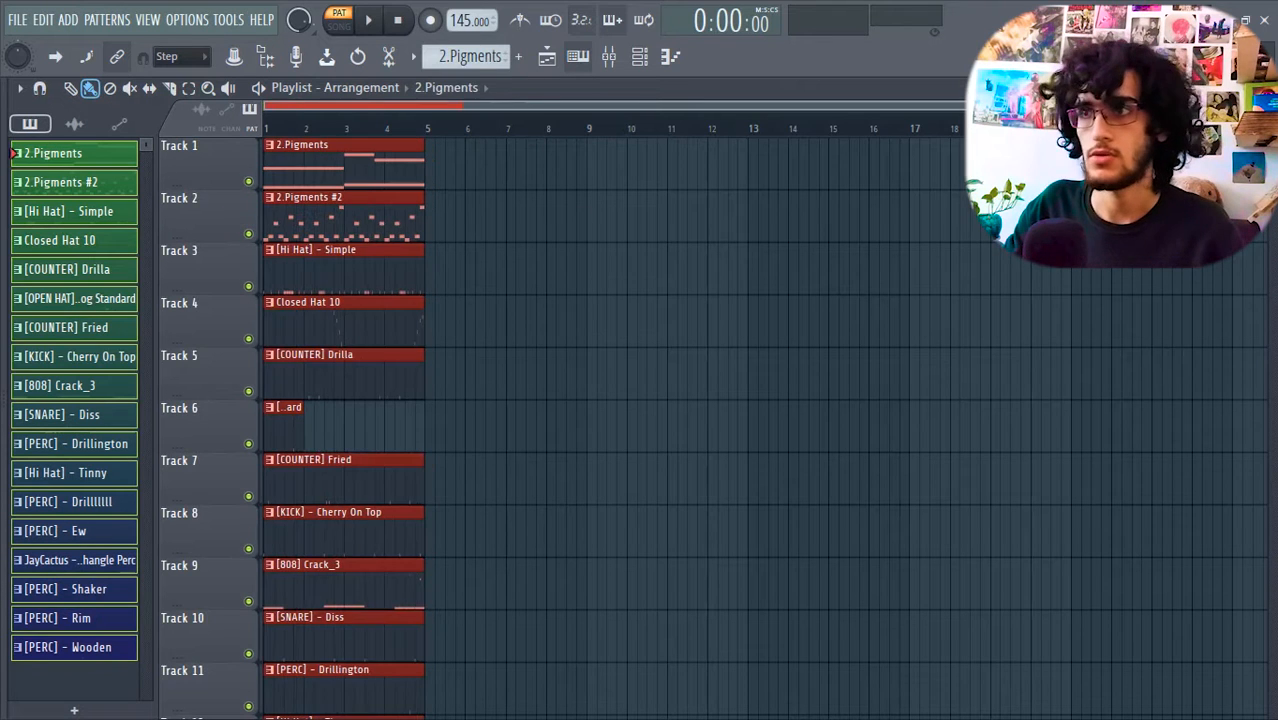
Duplicate the four-bar block of all 18 playlist tracks back to back up to bar 29
drag(1268, 118, 1268, 138)
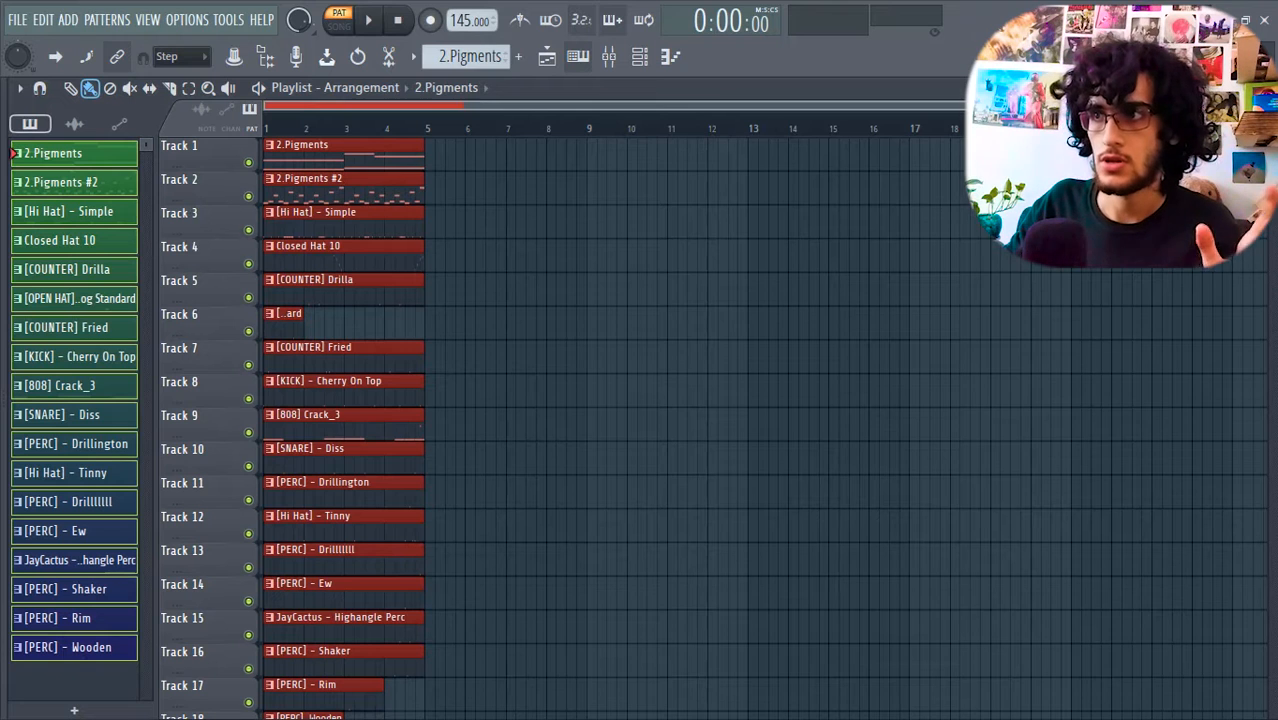
scroll(713, 429, down, 3)
scroll(713, 429, up, 3)
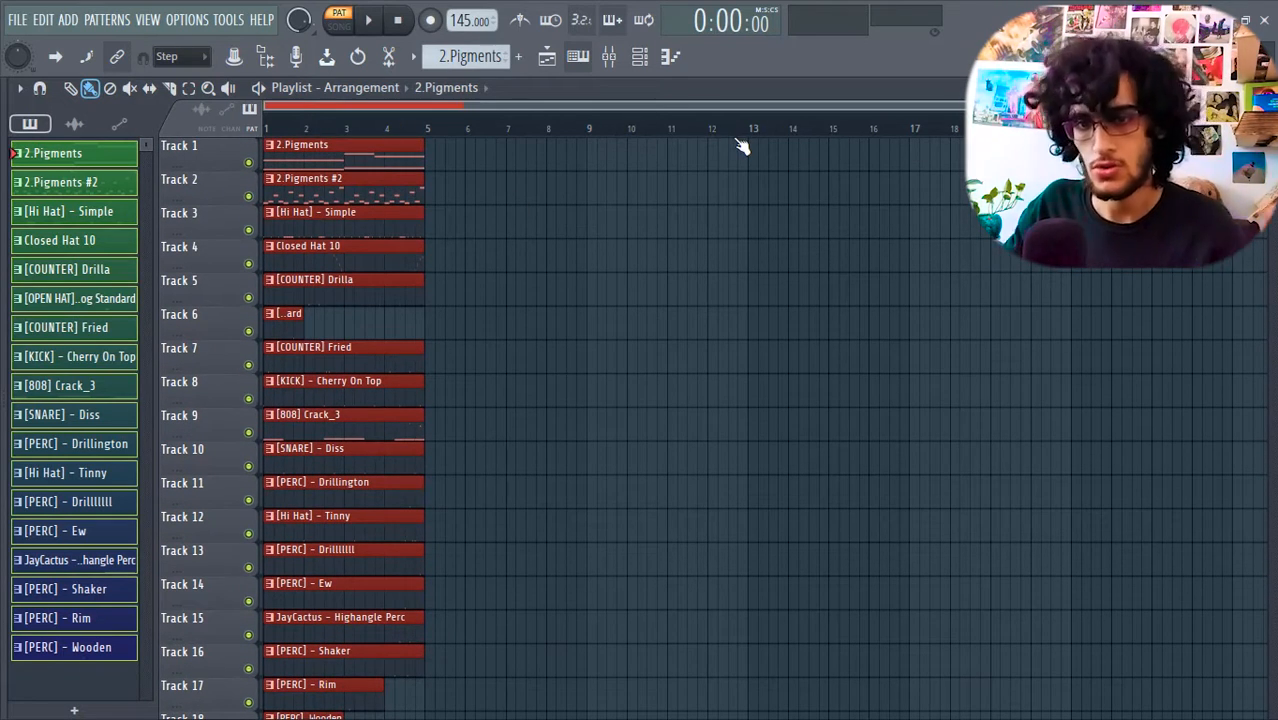
key(ctrl+d)
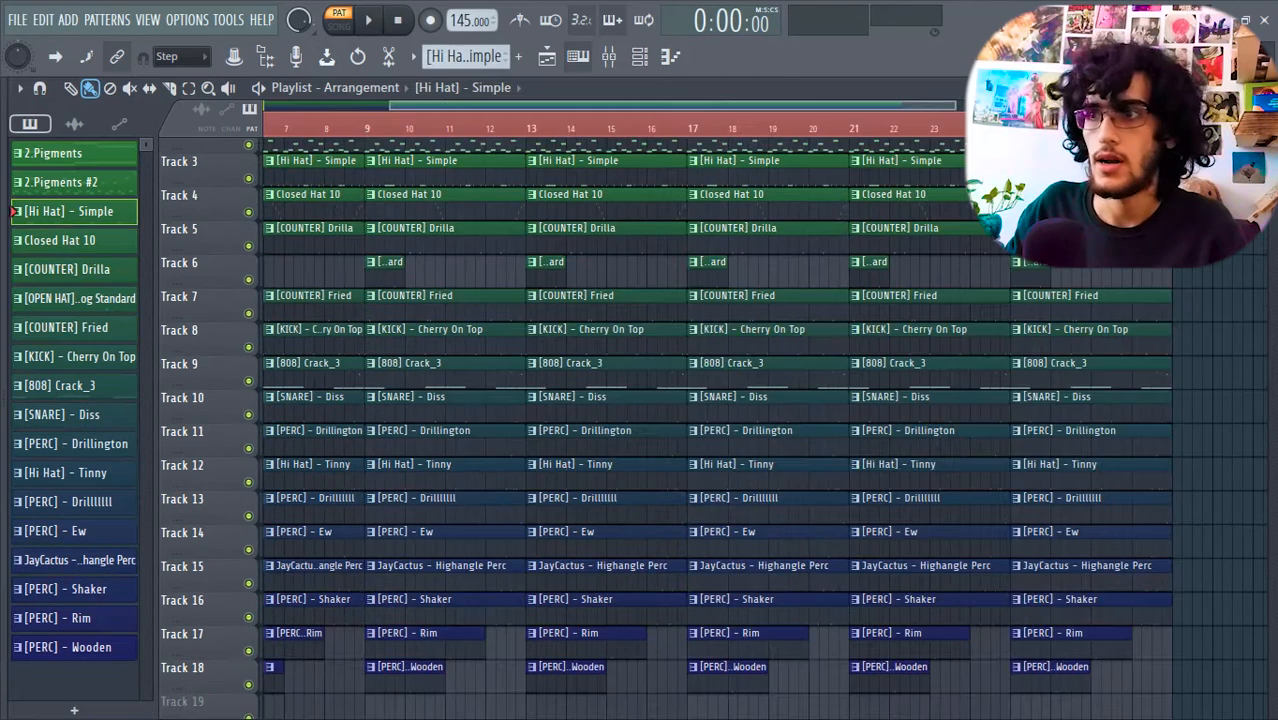
scroll(713, 429, right, 1)
drag(907, 102, 342, 104)
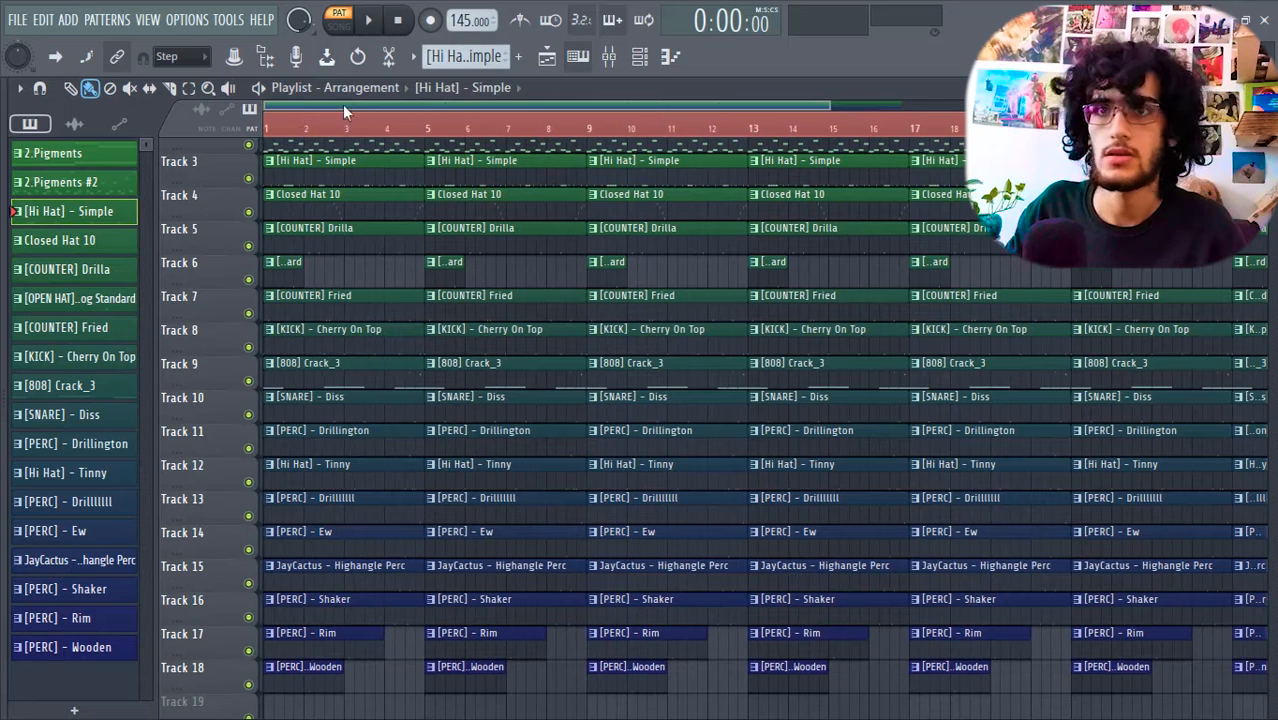
Make the [808] Crack_3 clip at bar 5 unique and add D5 notes late in bar 1 and a quarter into bar 2, replacing the first D#5
click(435, 378)
click(470, 484)
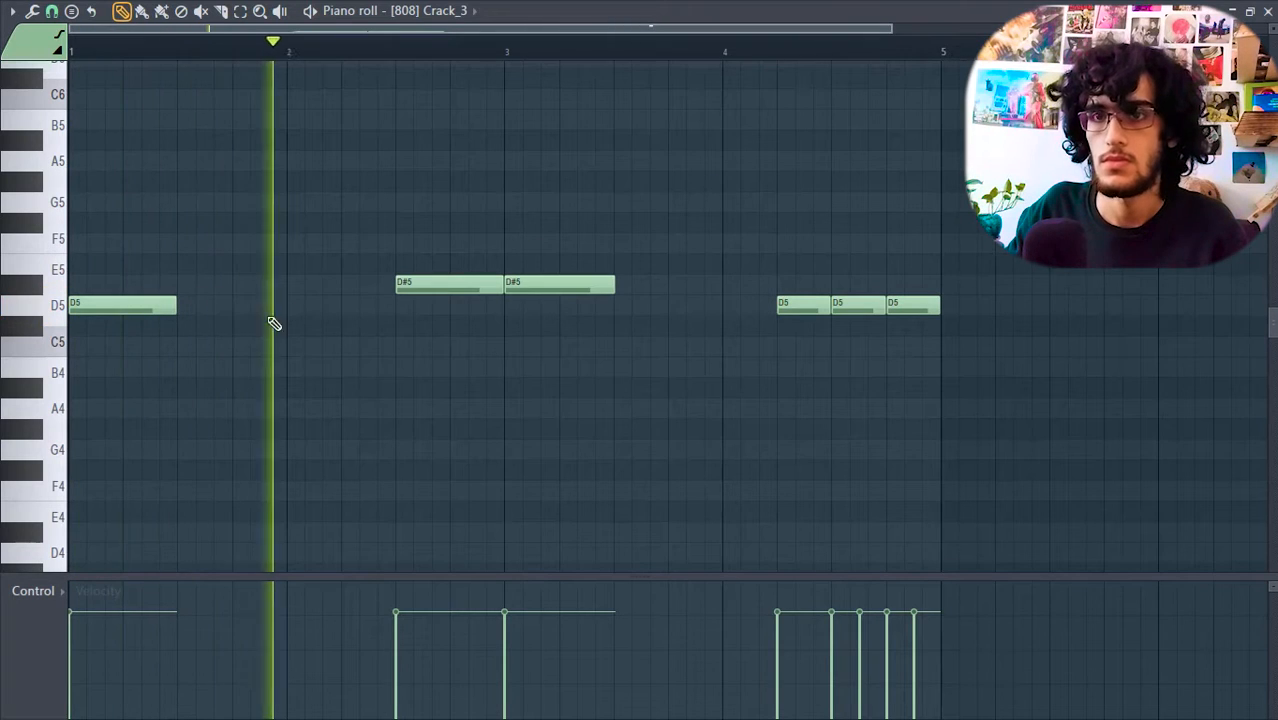
key(space)
click(228, 310)
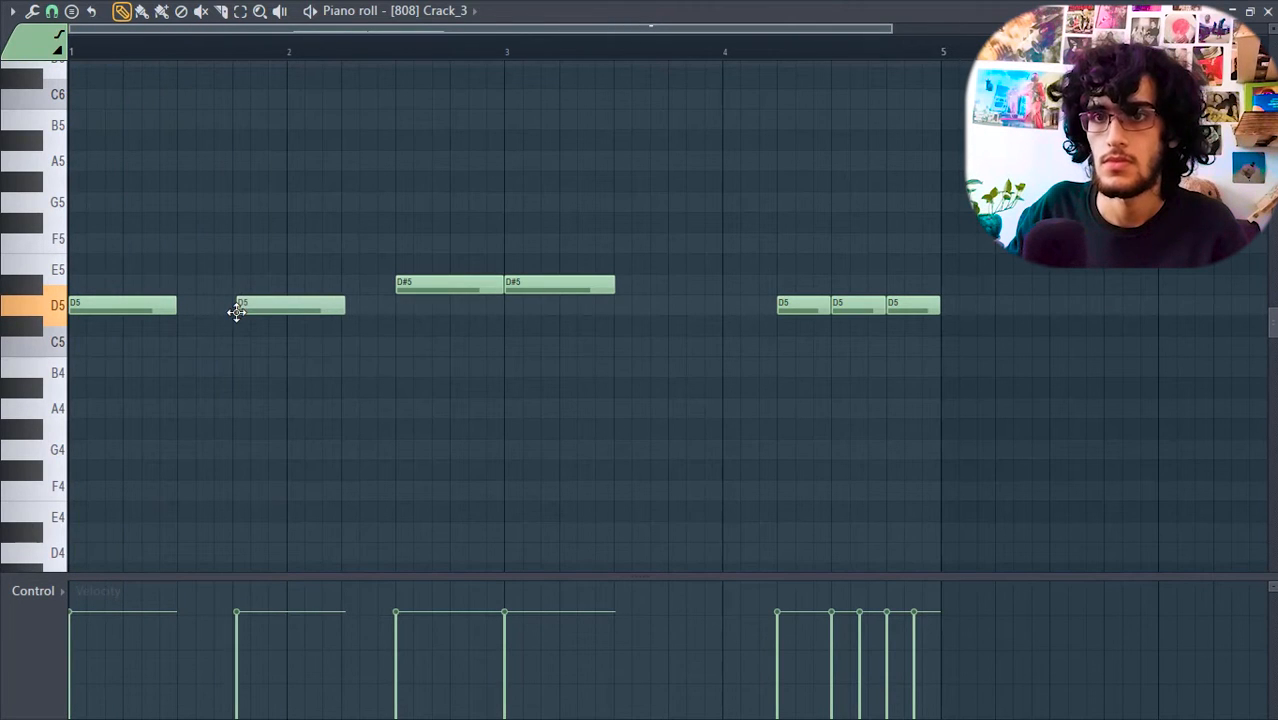
key(space)
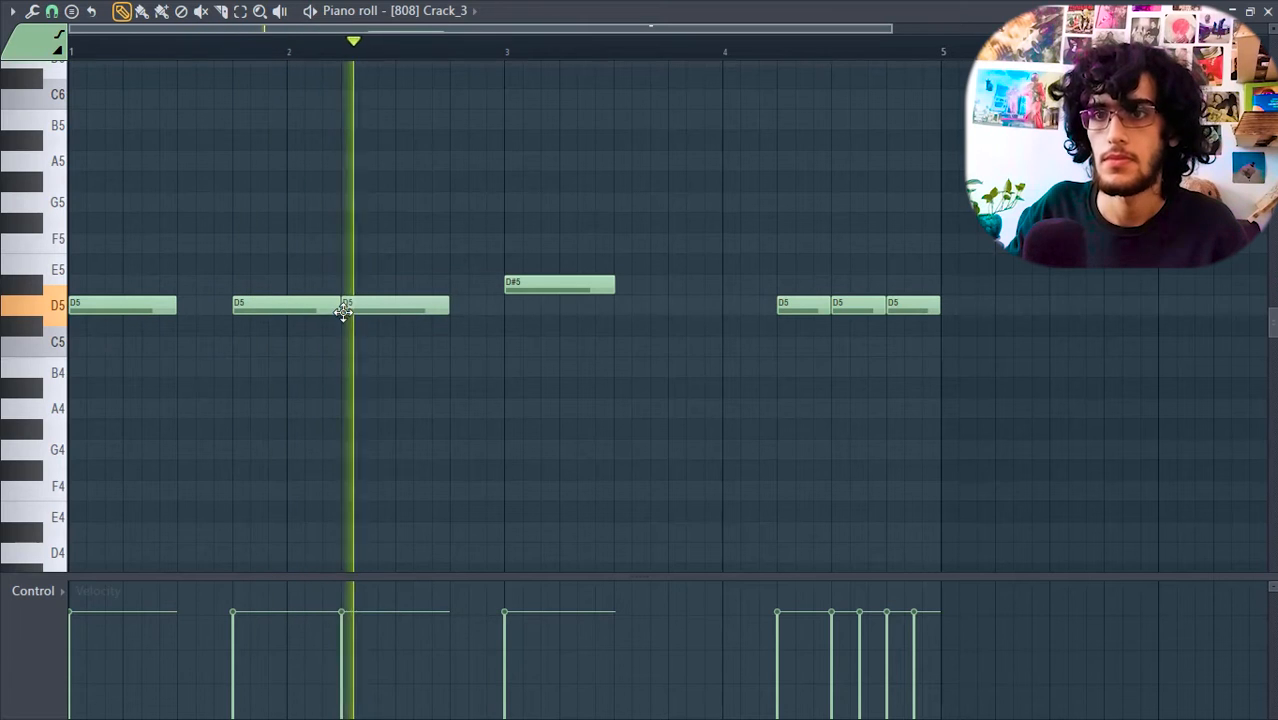
drag(348, 310, 449, 306)
Add a three-hit D5 roll at the end of bar 2 and chop the last D5 of bar 4 into four hits
key(space)
click(454, 308)
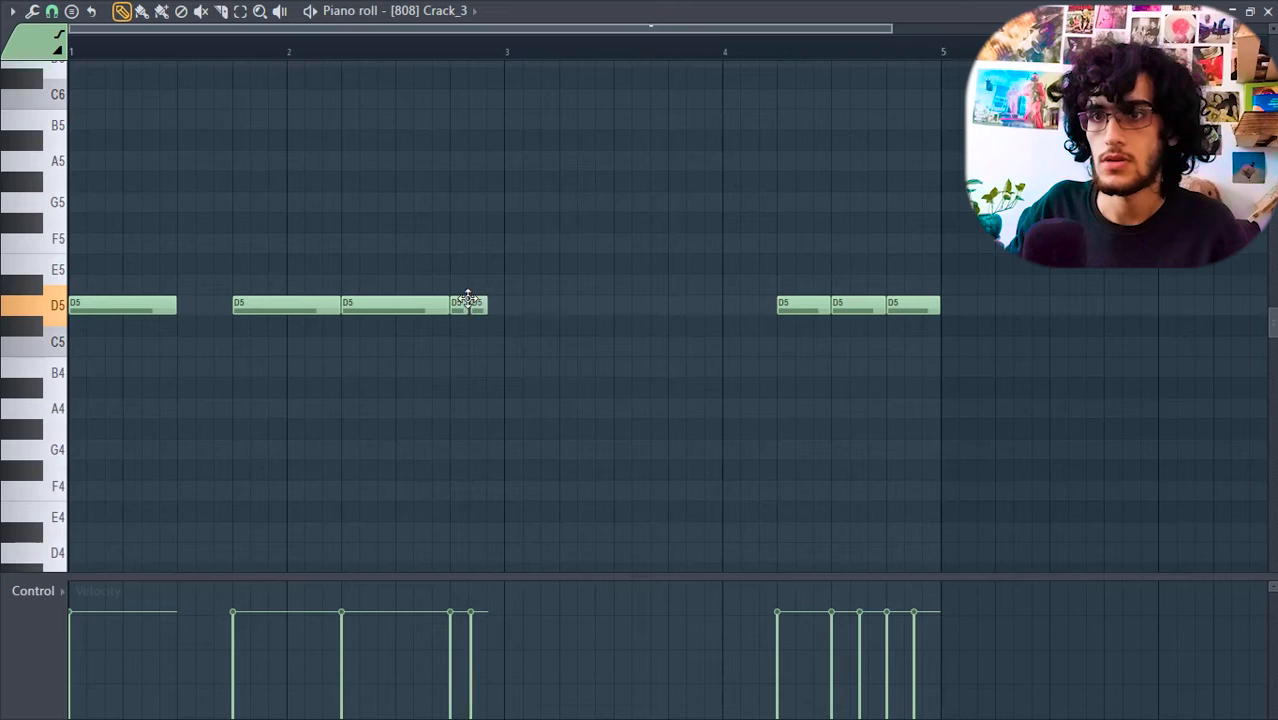
mouse_move(487, 301)
mouse_down()
mouse_move(493, 291)
mouse_move(492, 315)
mouse_up()
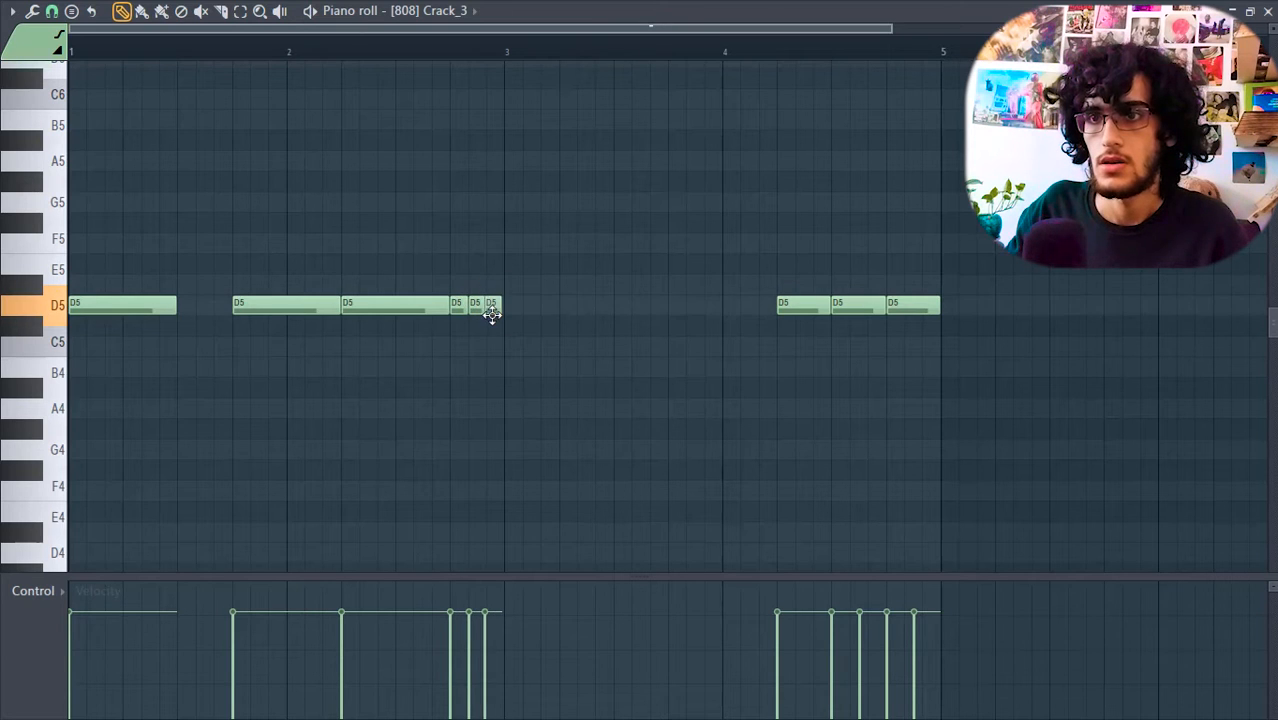
key(ctrl+u)
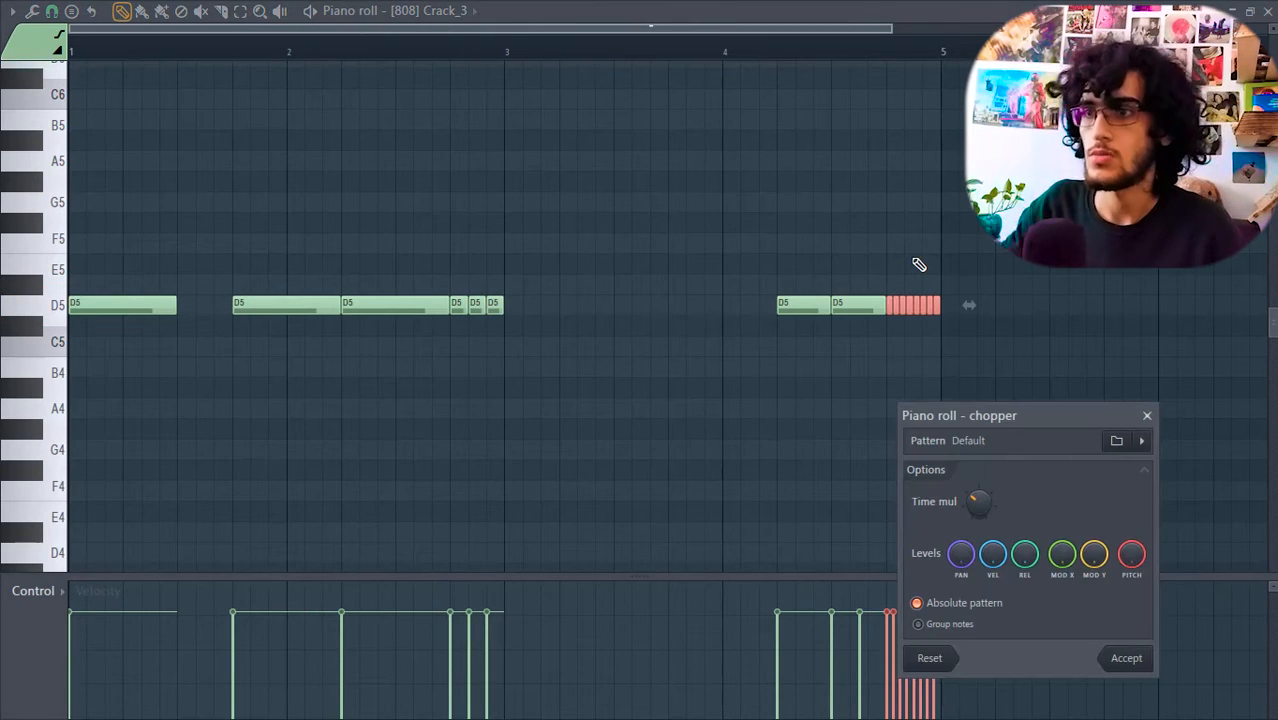
click(1110, 656)
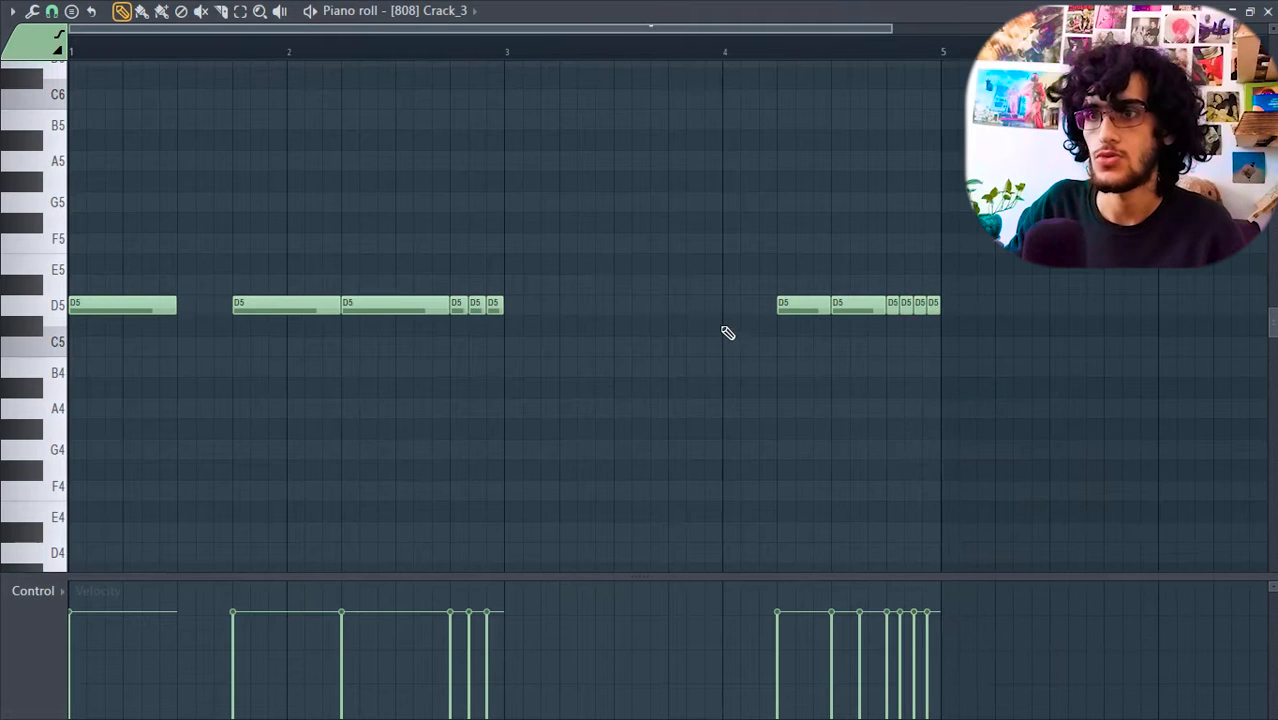
Reduce the 808 roll ending bar 2 to two D5 hits and place short A6 and G#6 notes above them
scroll(458, 172, up, 4)
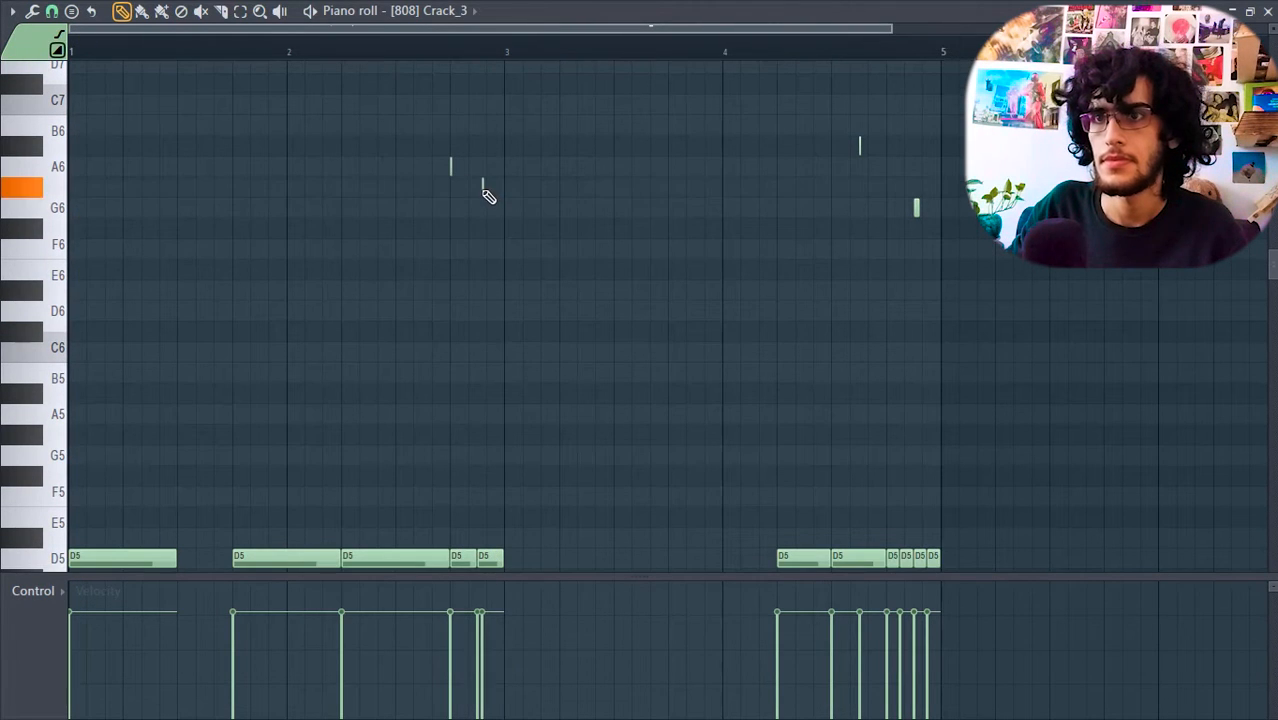
key(space)
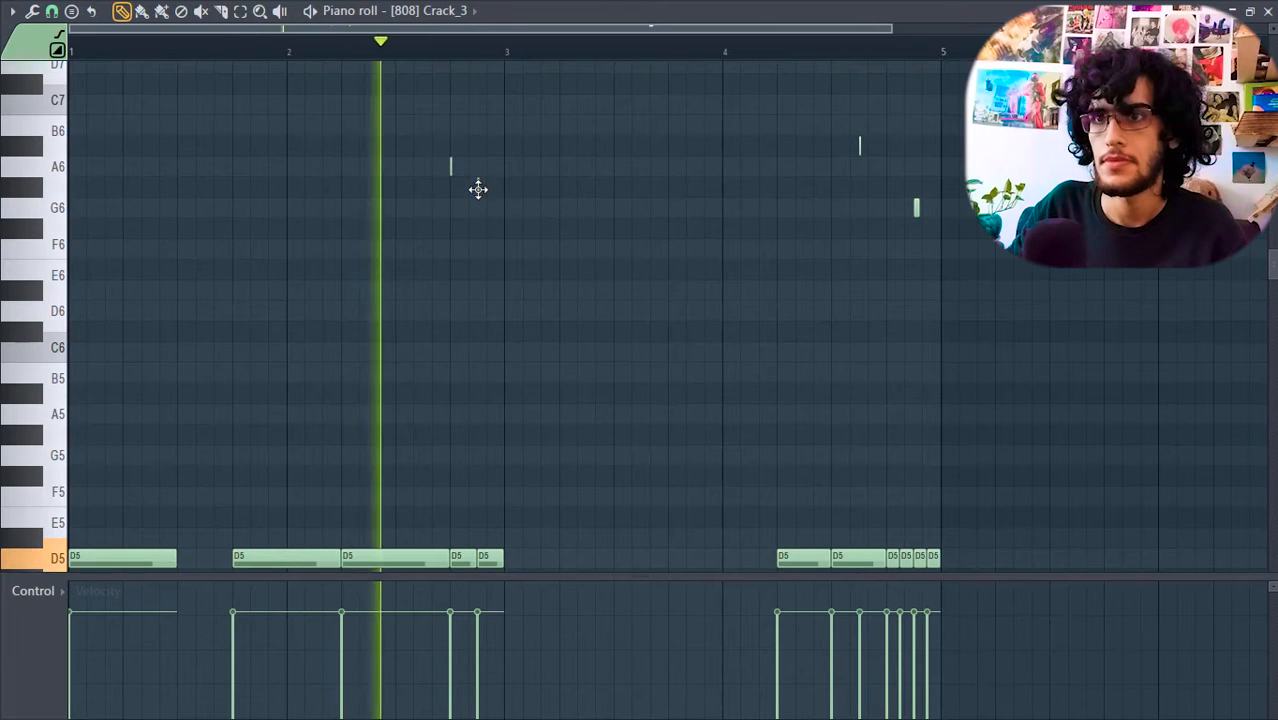
click(478, 187)
Place D#5 808 notes at the start and near the end of bar 3, and shift down the selected four-hit roll ending bar 4
click(505, 531)
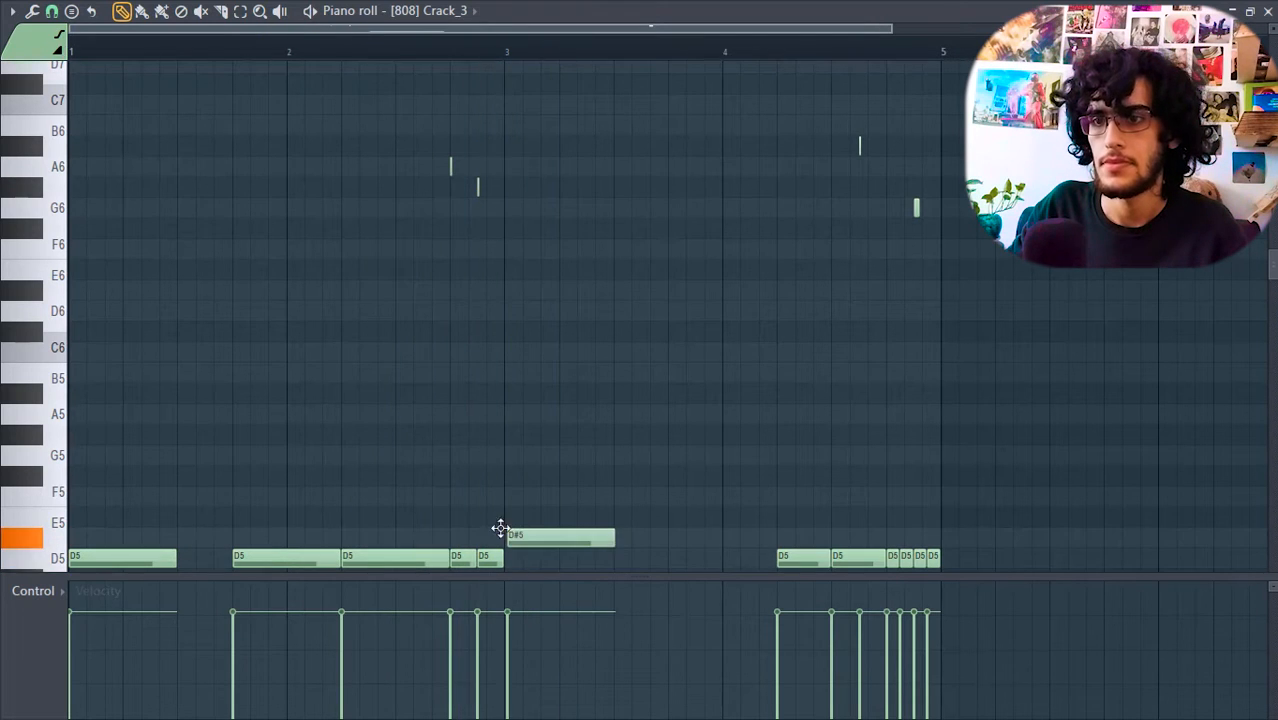
click(616, 537)
drag(692, 540, 753, 541)
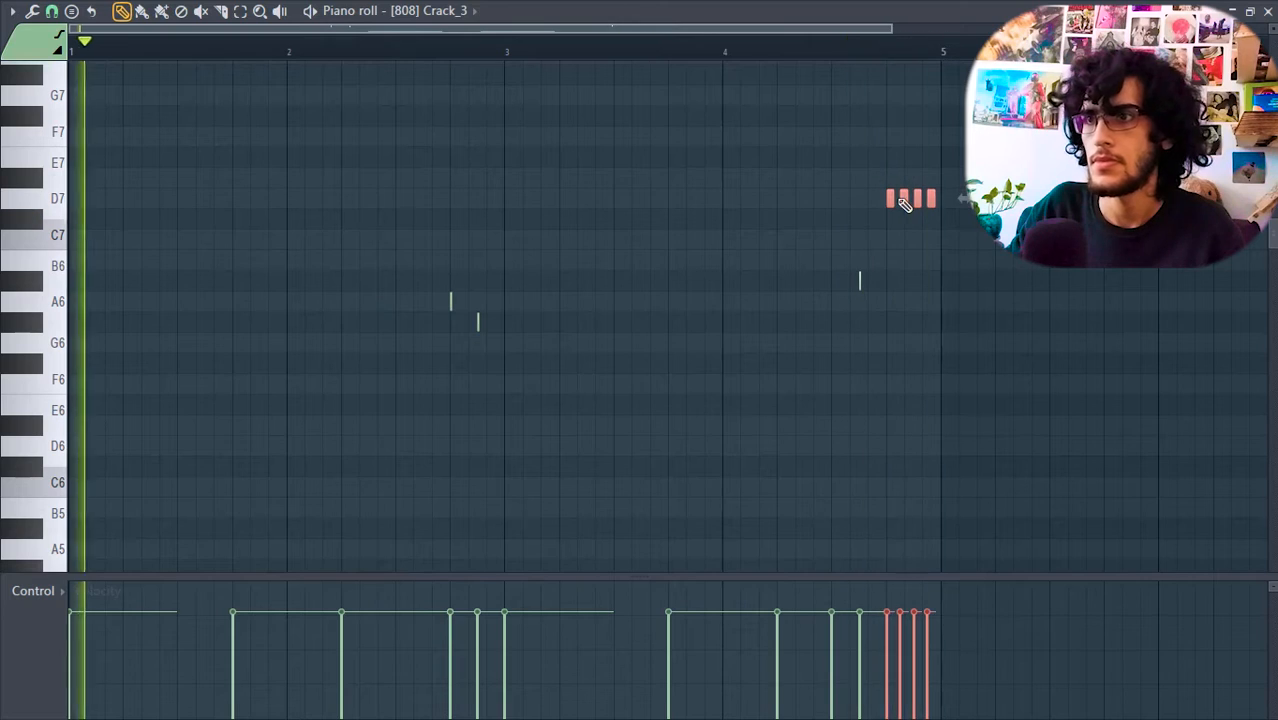
key(shift+Down)
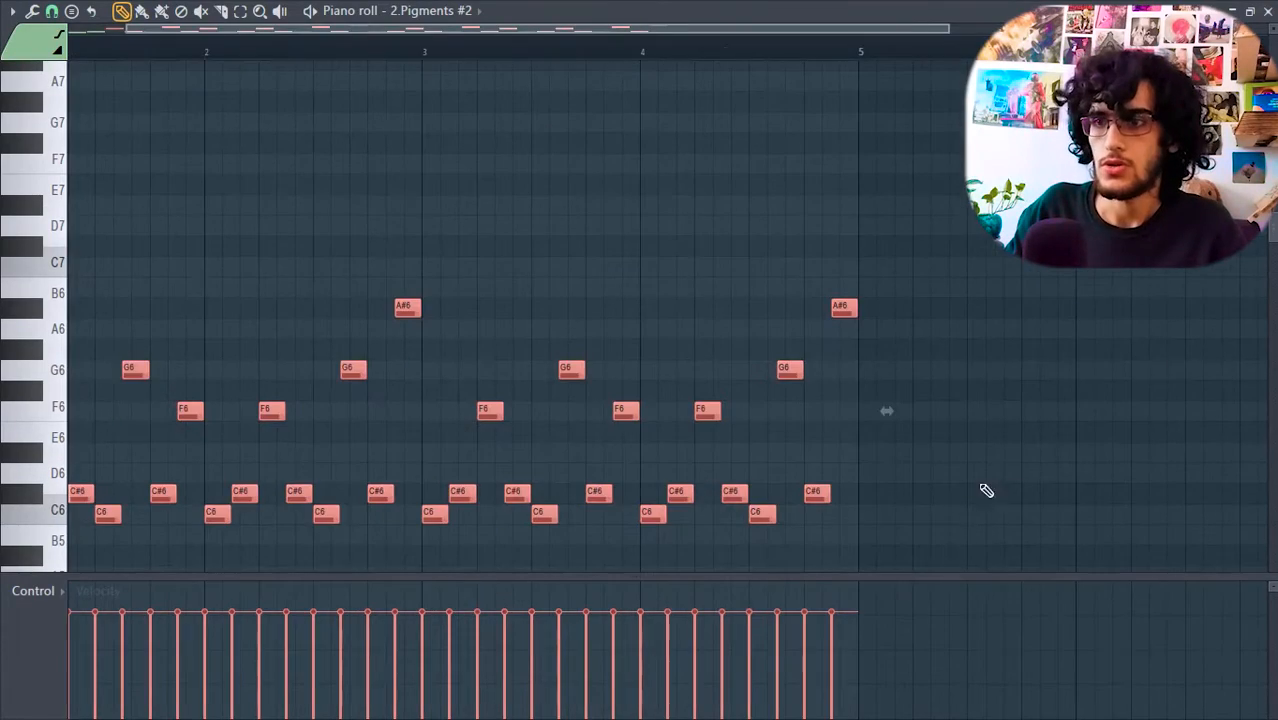
Select the whole 2.Pigments #2 melody in the new pattern and transpose it up an octave
drag(945, 540, 2, 215)
key(ctrl+Up)
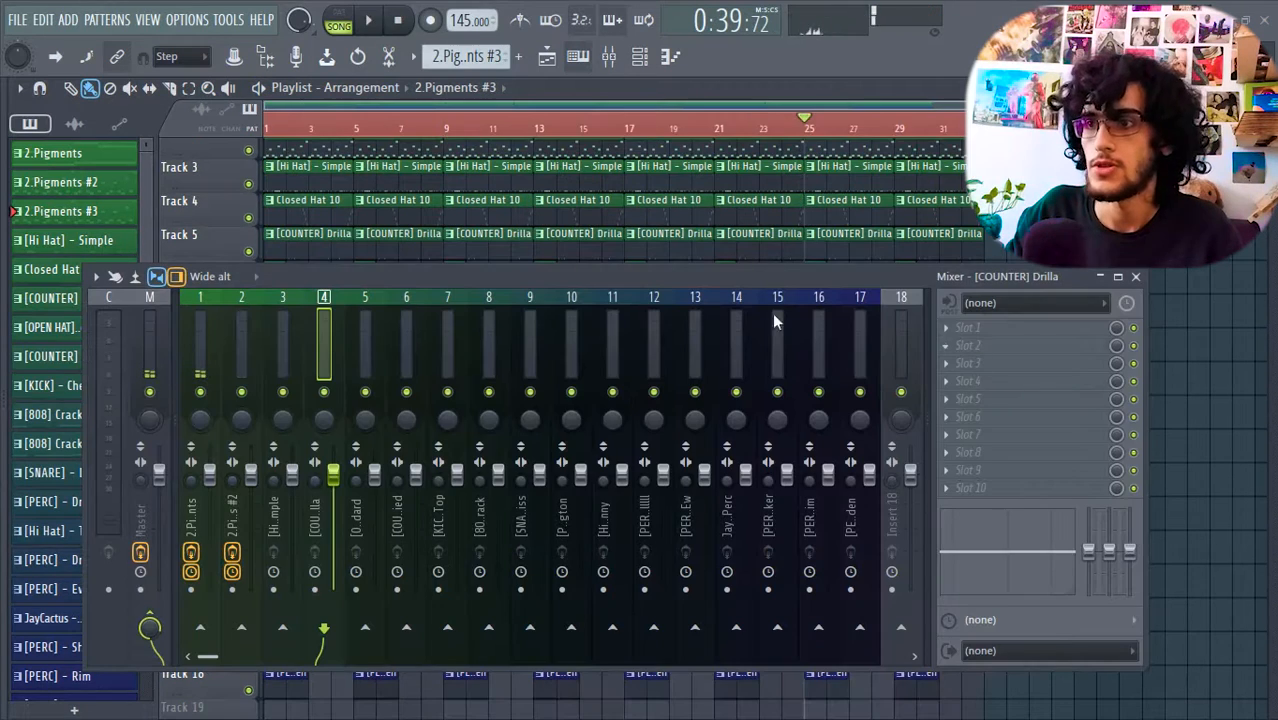
Create an automation clip for the HalfTime mix level on the 2.Pigments #2 mixer track
click(206, 337)
click(233, 341)
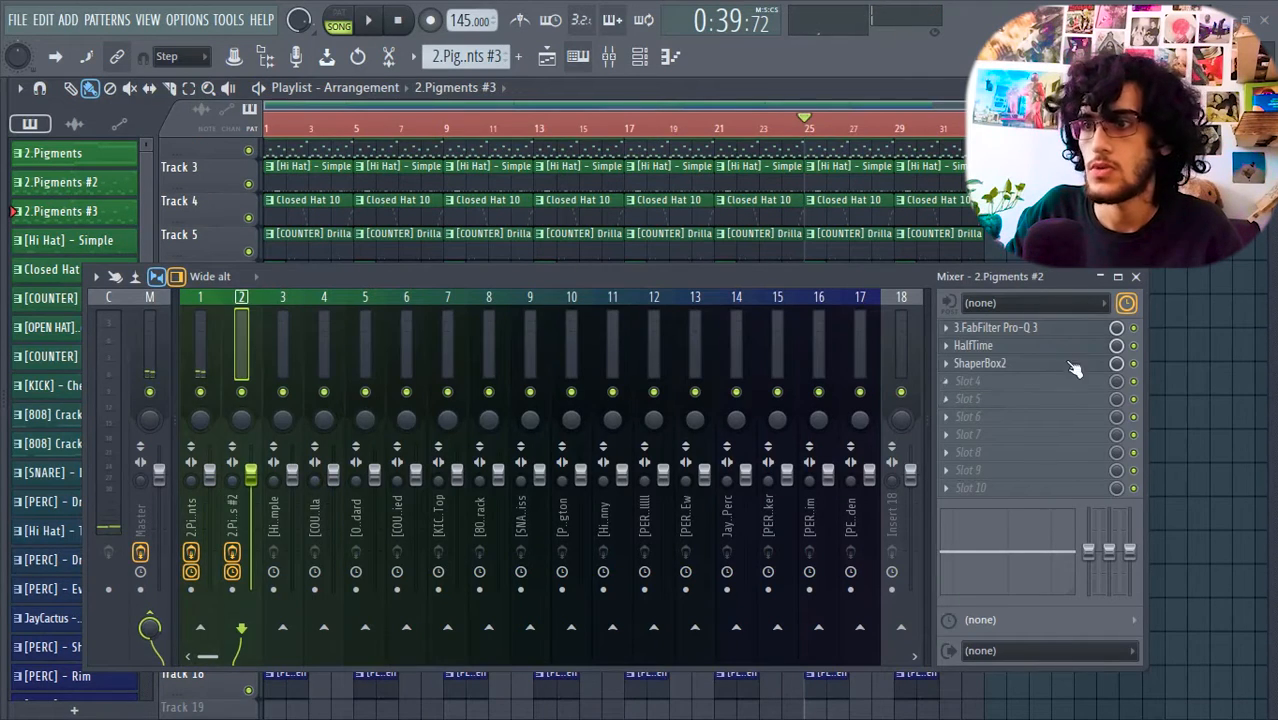
right_click(1117, 348)
click(1192, 492)
click(1136, 277)
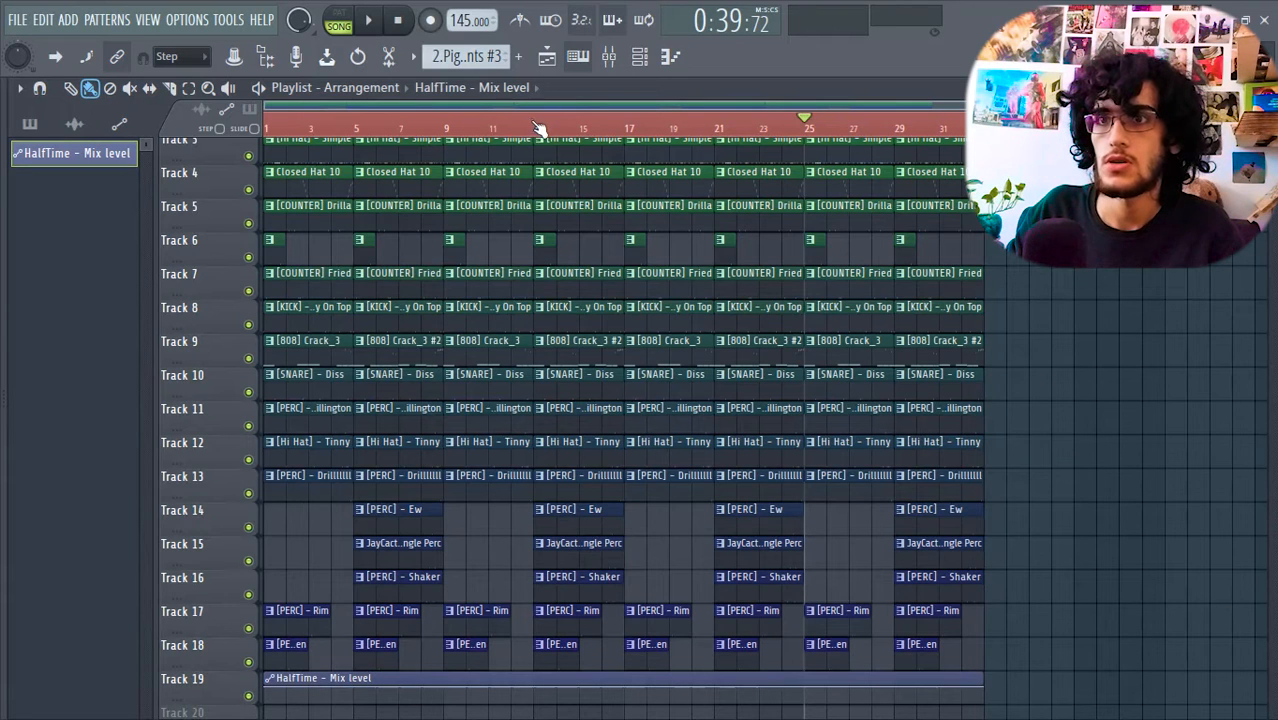
Shape the HalfTime - Mix level automation to stay high until bar 17, low from 17 to 25 and high again through bar 33
drag(632, 127, 627, 127)
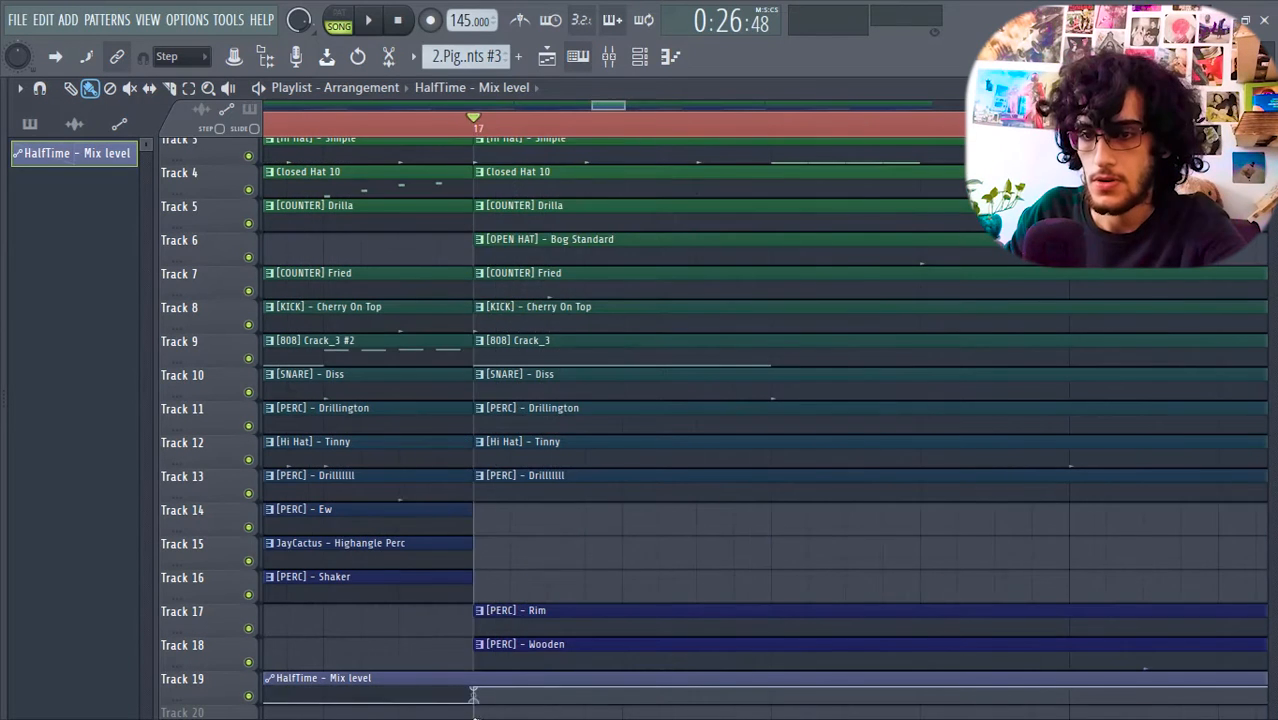
scroll(475, 716, down, 3)
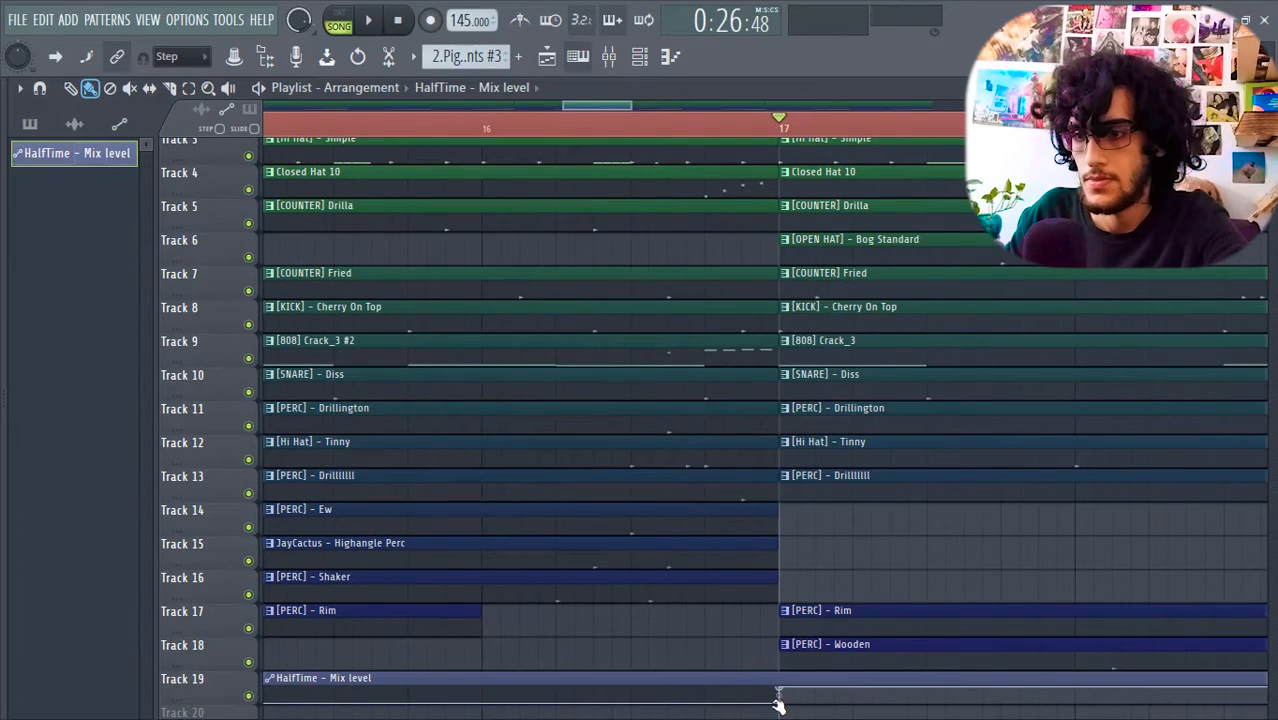
mouse_move(781, 692)
mouse_down()
mouse_move(778, 703)
mouse_move(785, 680)
mouse_up()
scroll(775, 649, down, 2)
key(space)
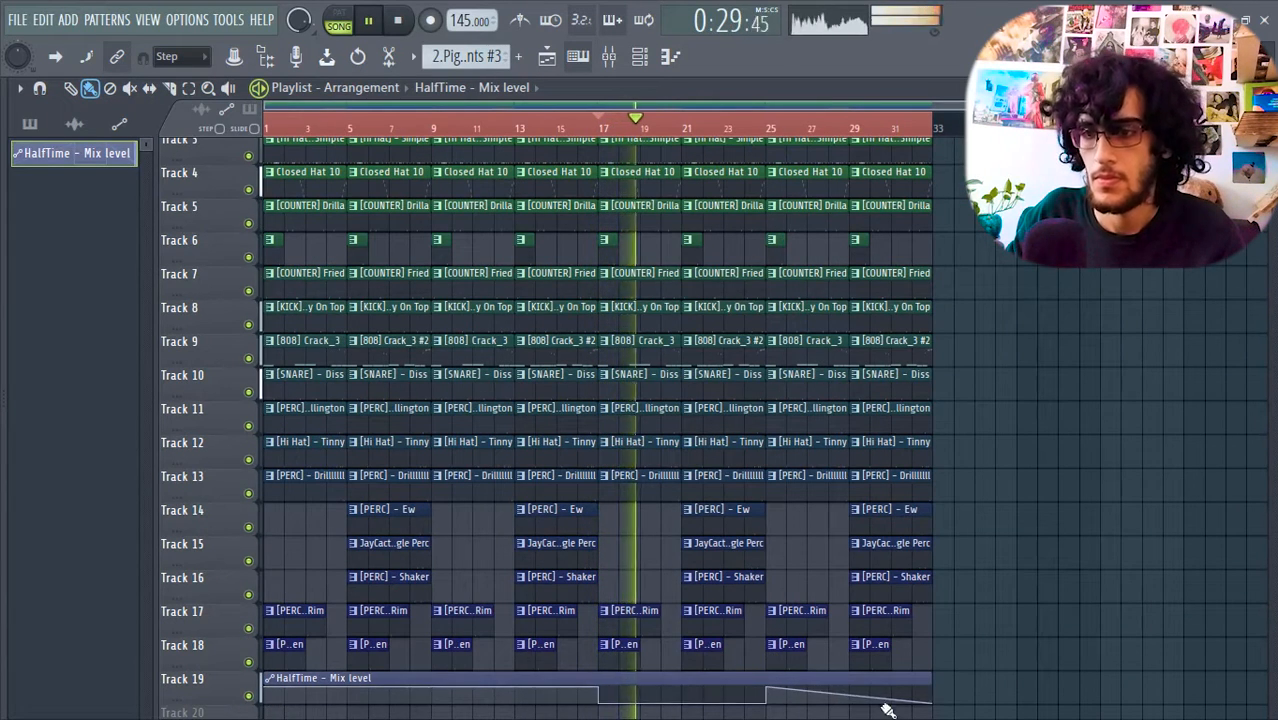
drag(933, 703, 935, 685)
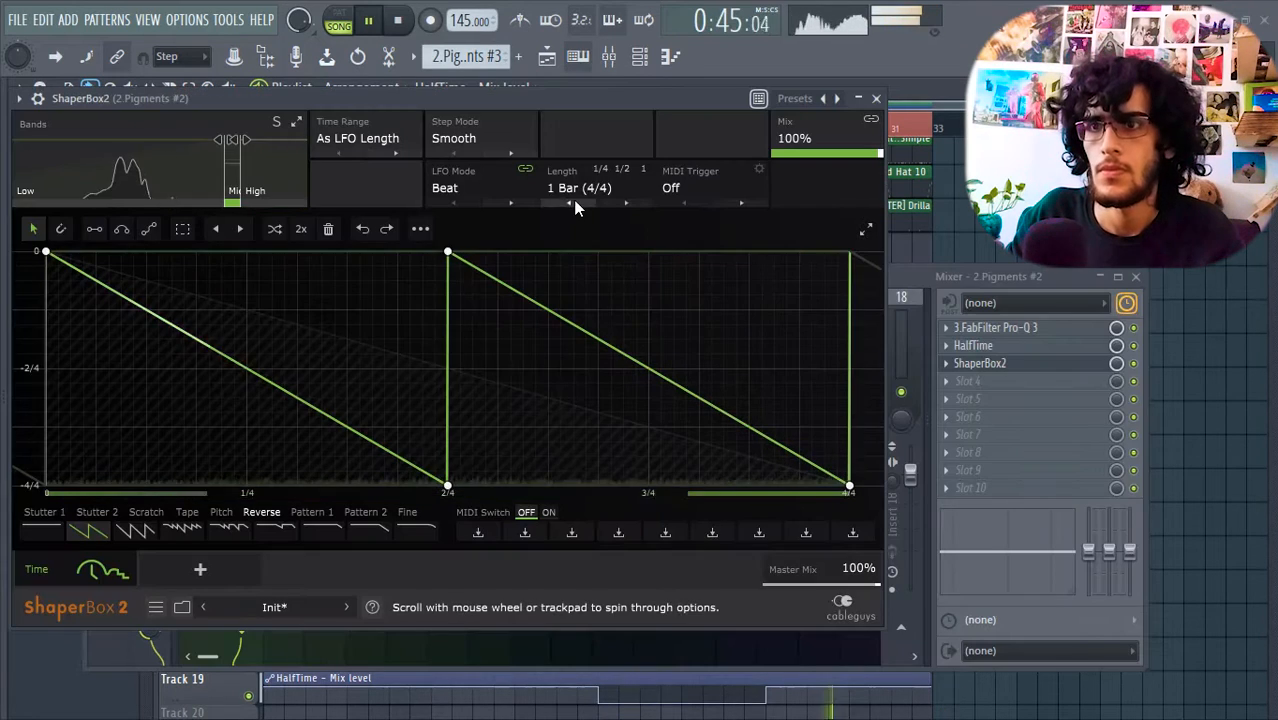
In ShaperBox2, adjust the Time LFO length and draw a one-bar pan curve full left at 1/4 and full right at 3/4 with reduced mix
click(571, 203)
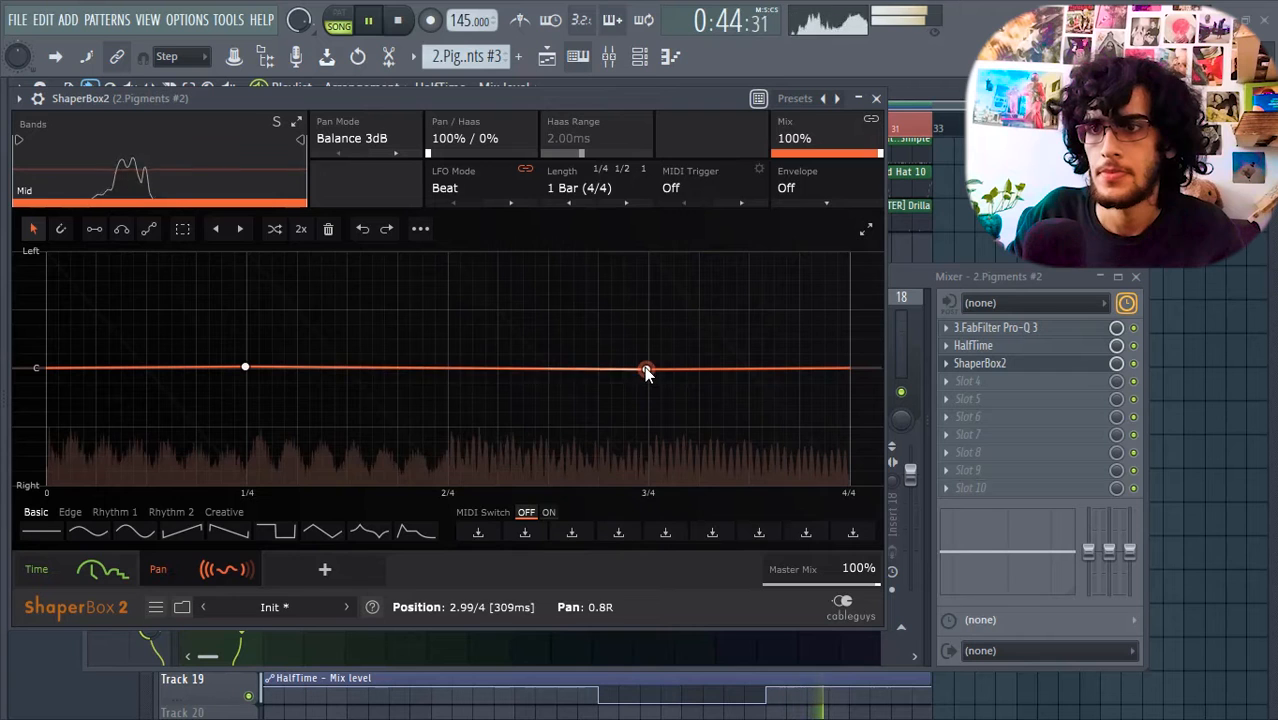
drag(648, 369, 651, 485)
drag(245, 368, 243, 252)
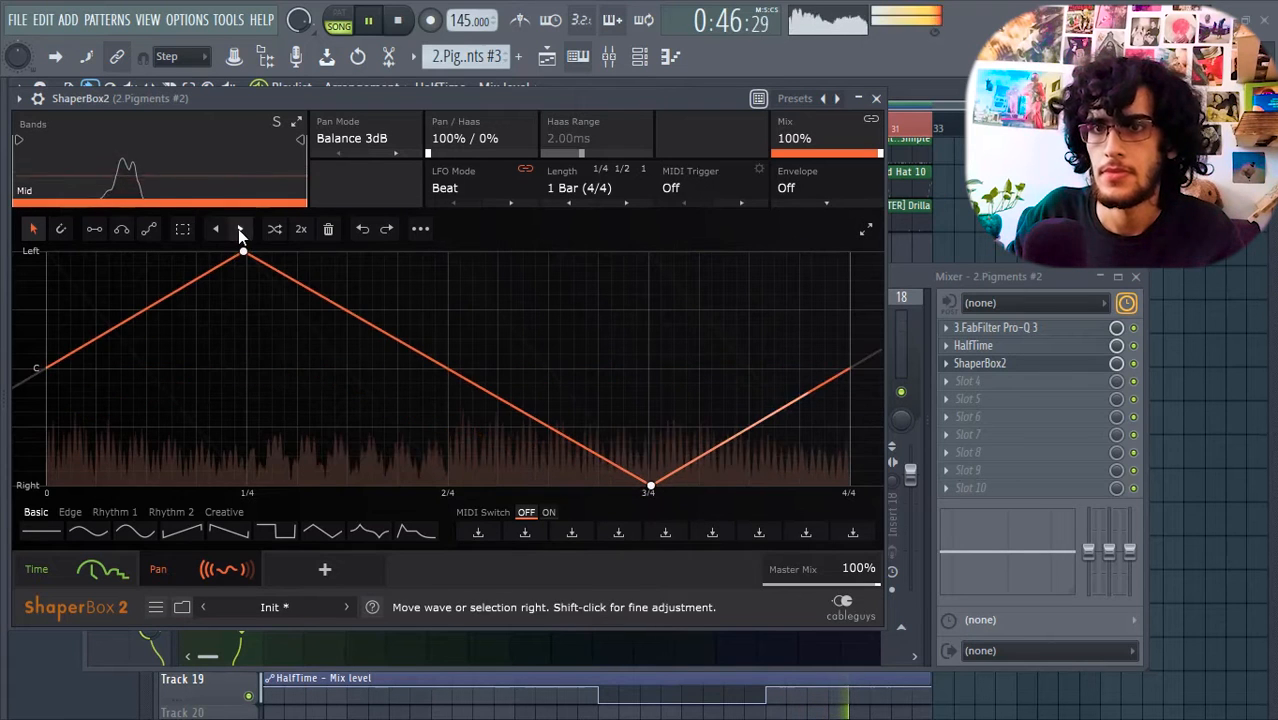
drag(836, 151, 836, 180)
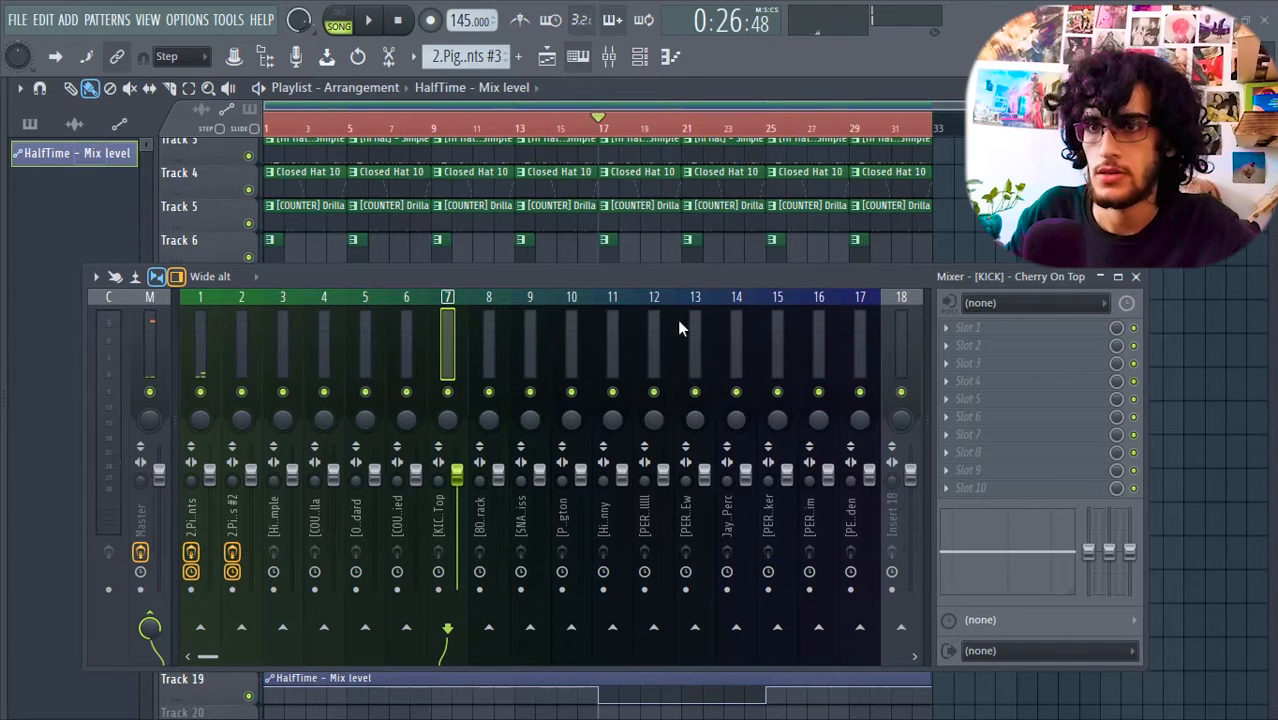
Load FabFilter Pro-L 2 into slot 4 of the [KICK] - Cherry On Top mixer track and close its window
click(990, 380)
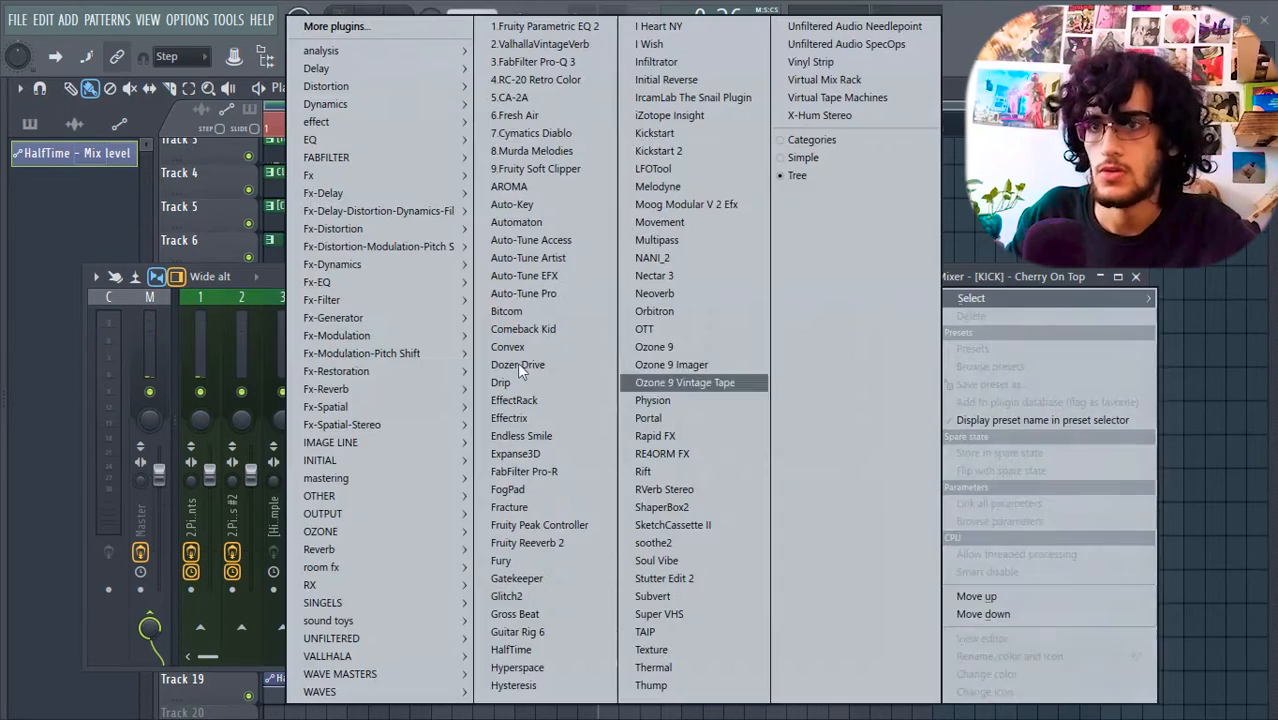
mouse_move(413, 162)
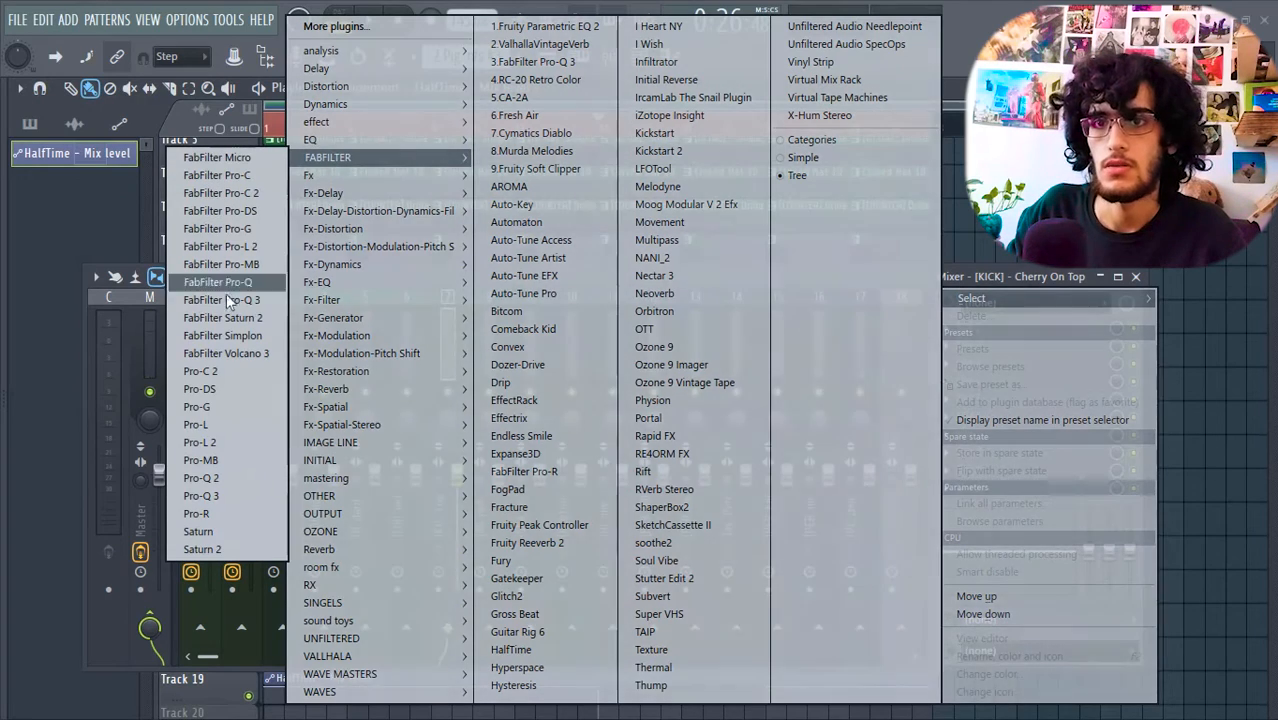
click(224, 246)
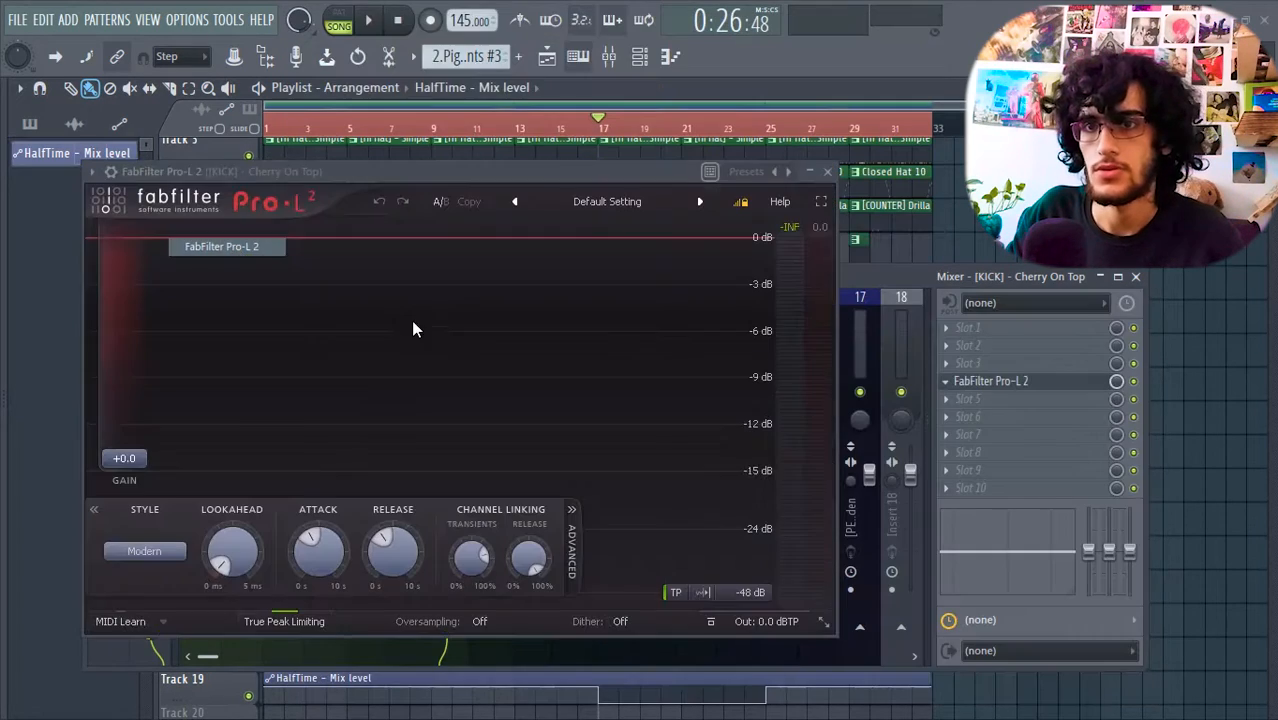
click(828, 172)
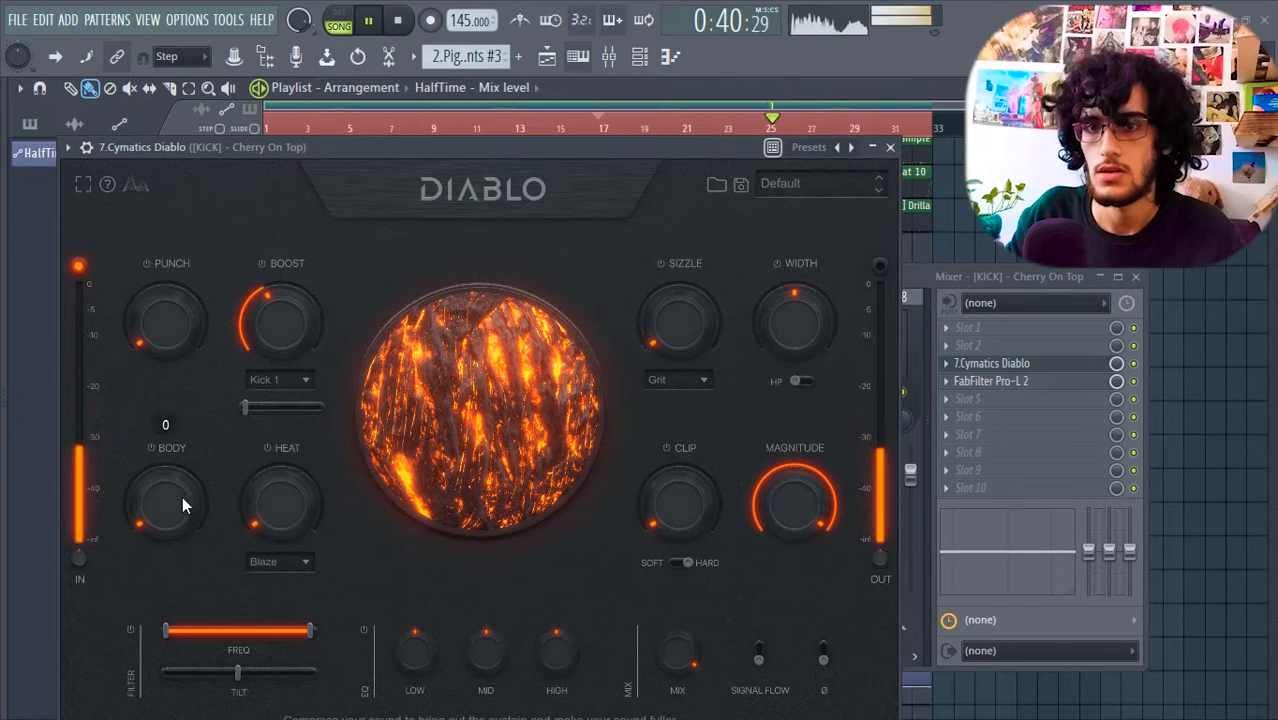
Raise Body in the kick's Diablo, and dial in a little Heat and a Body of 23 in the 808's Diablo
drag(182, 496, 166, 462)
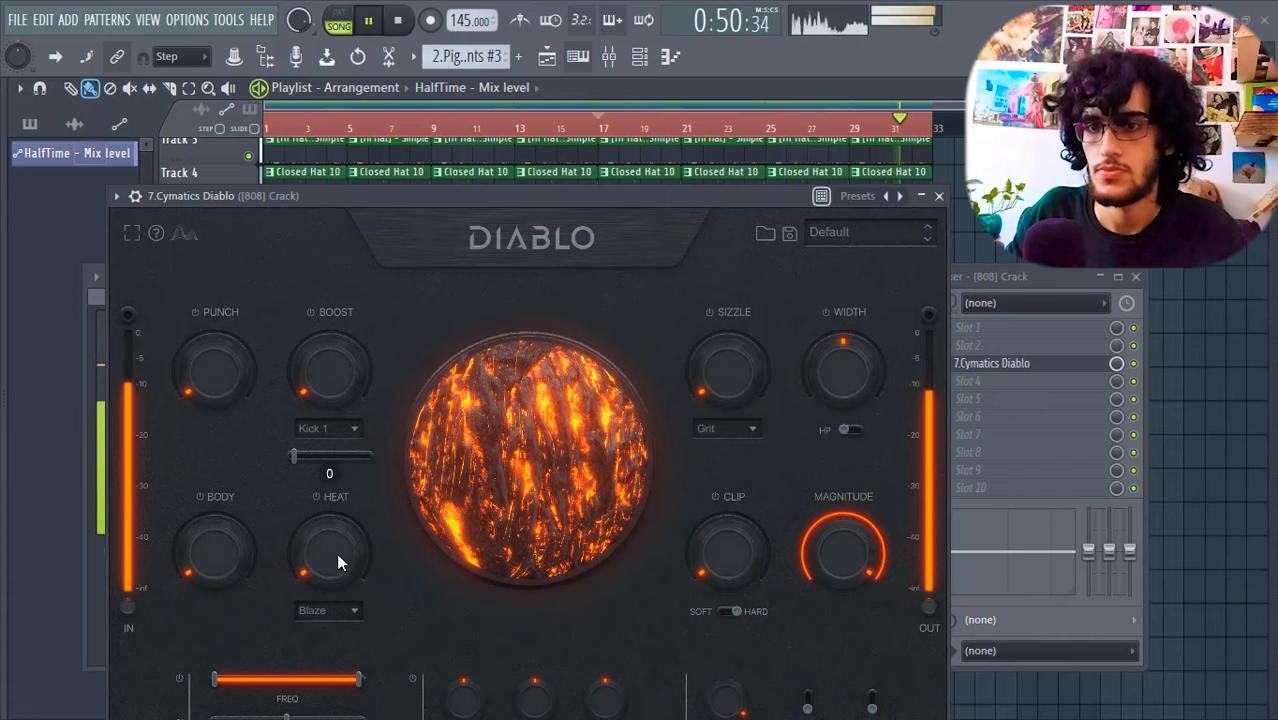
drag(336, 553, 303, 485)
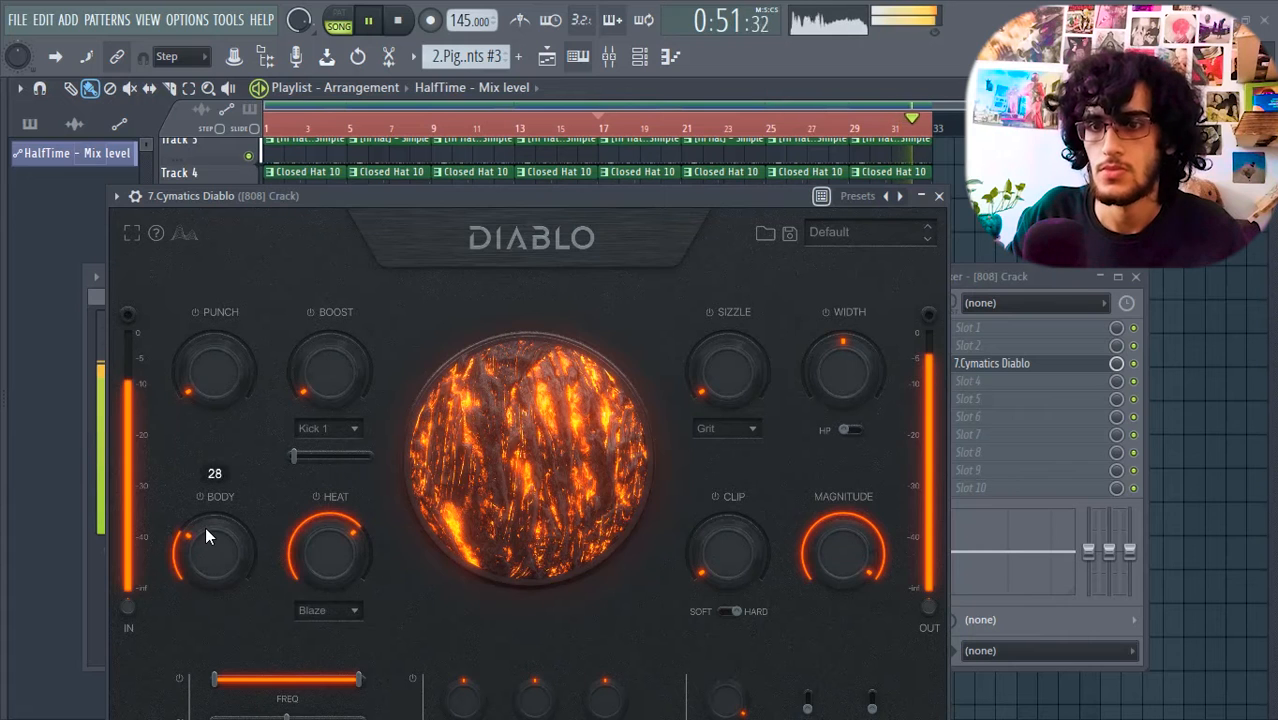
drag(292, 540, 236, 579)
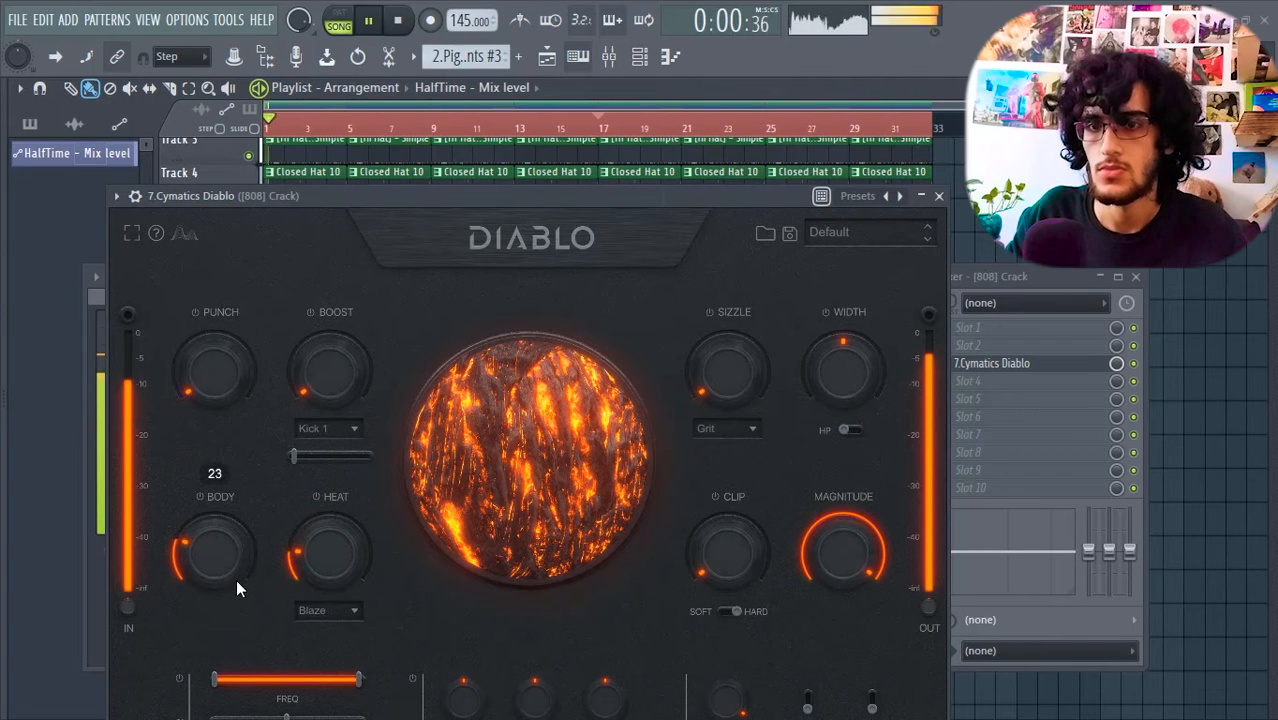
click(938, 196)
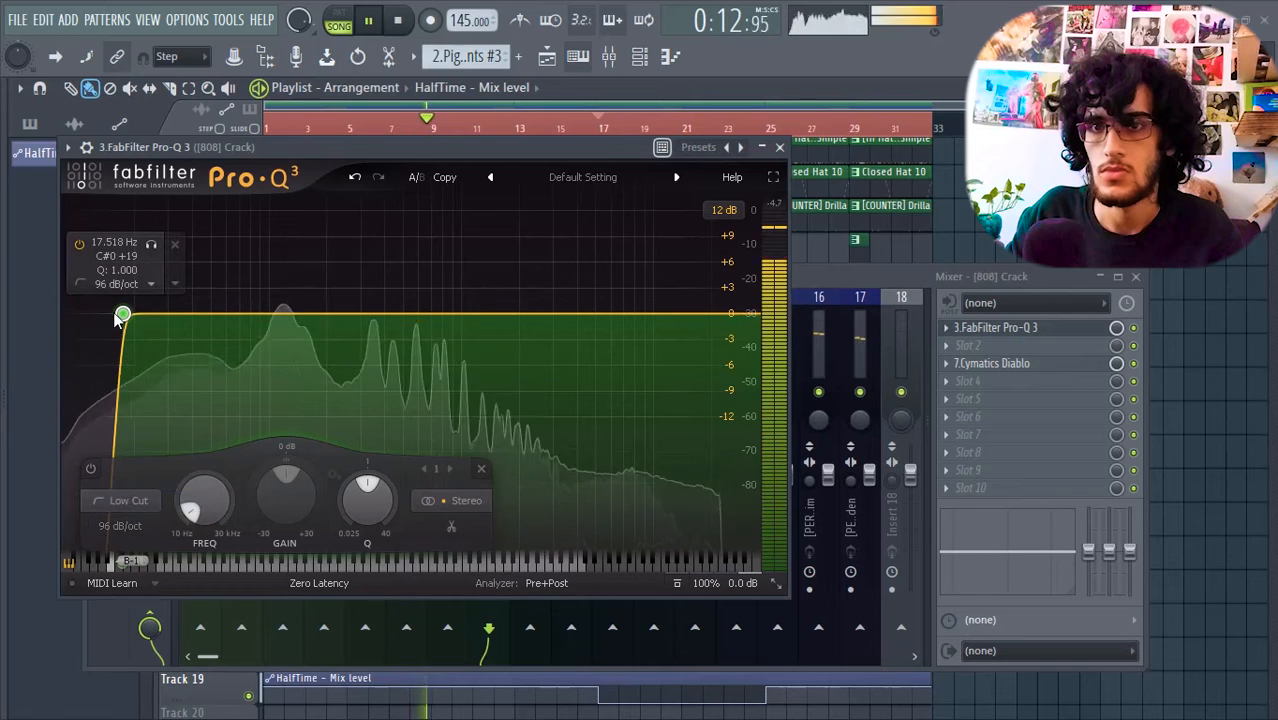
Shape the [808] Crack EQ with a lower 96 dB/oct low cut and a second band, and raise Fresh Air's high band on the Drilllllll percussion
drag(117, 318, 73, 320)
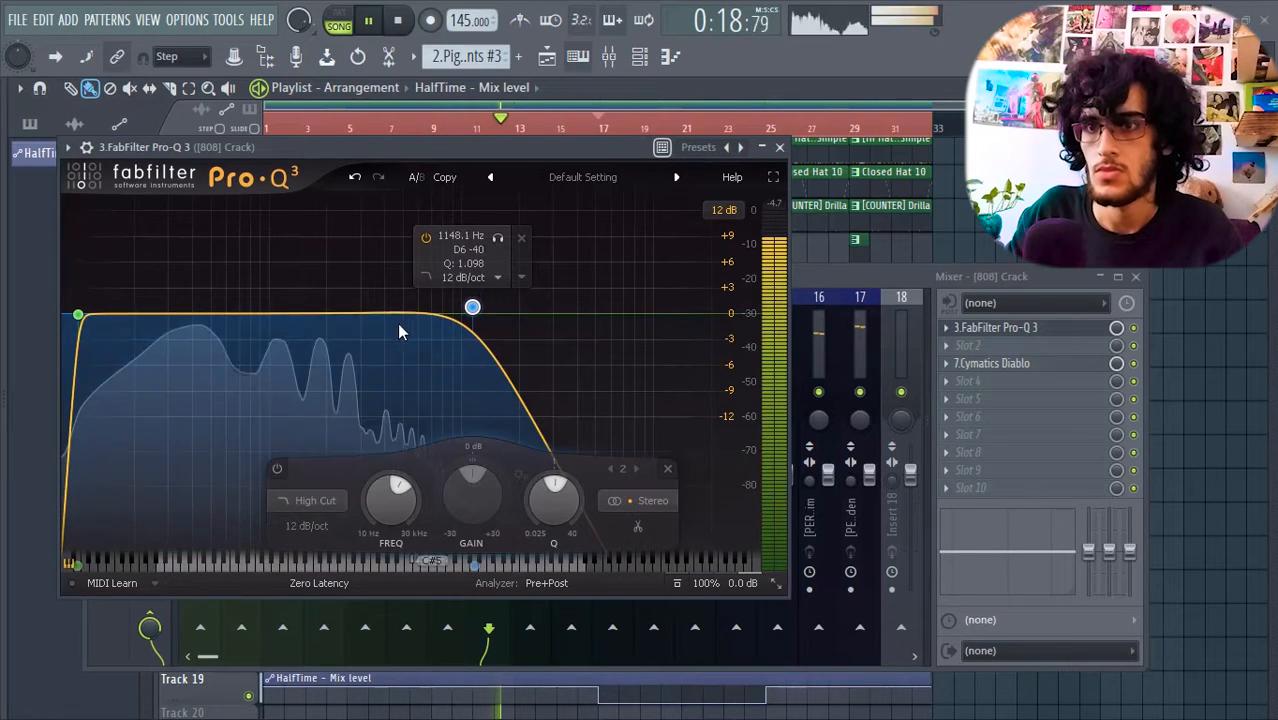
drag(397, 320, 393, 278)
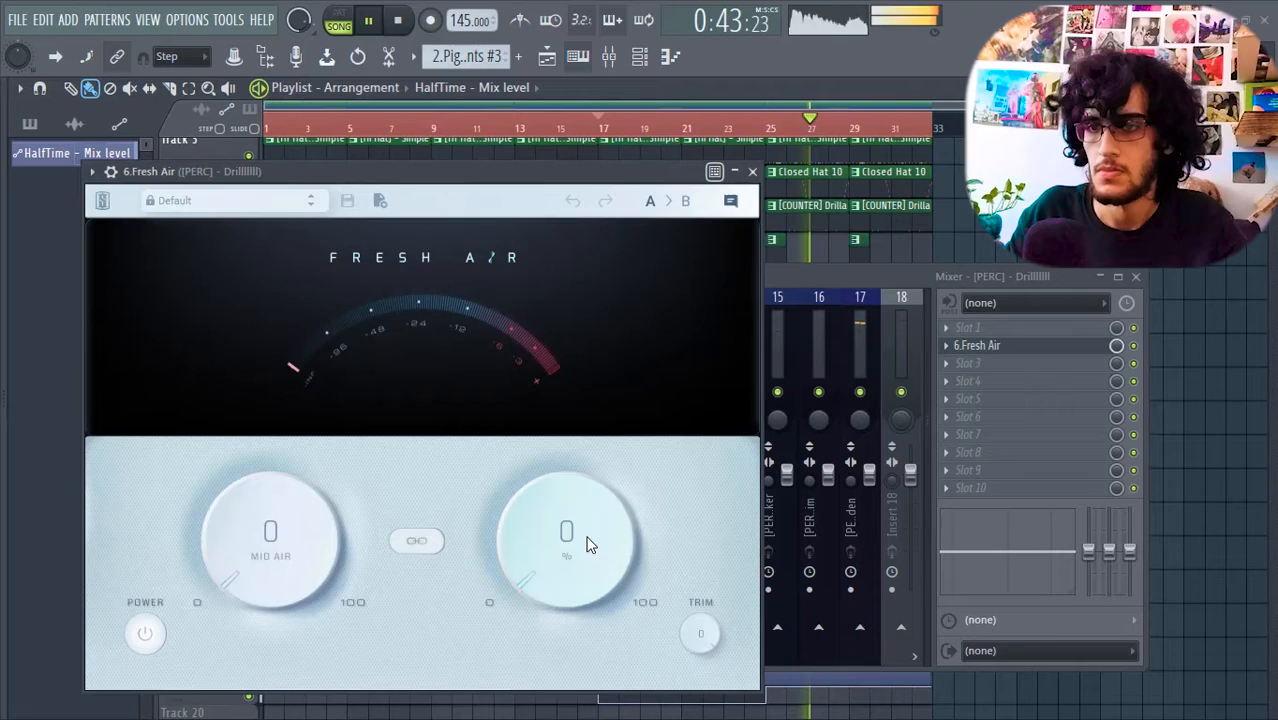
drag(590, 543, 545, 408)
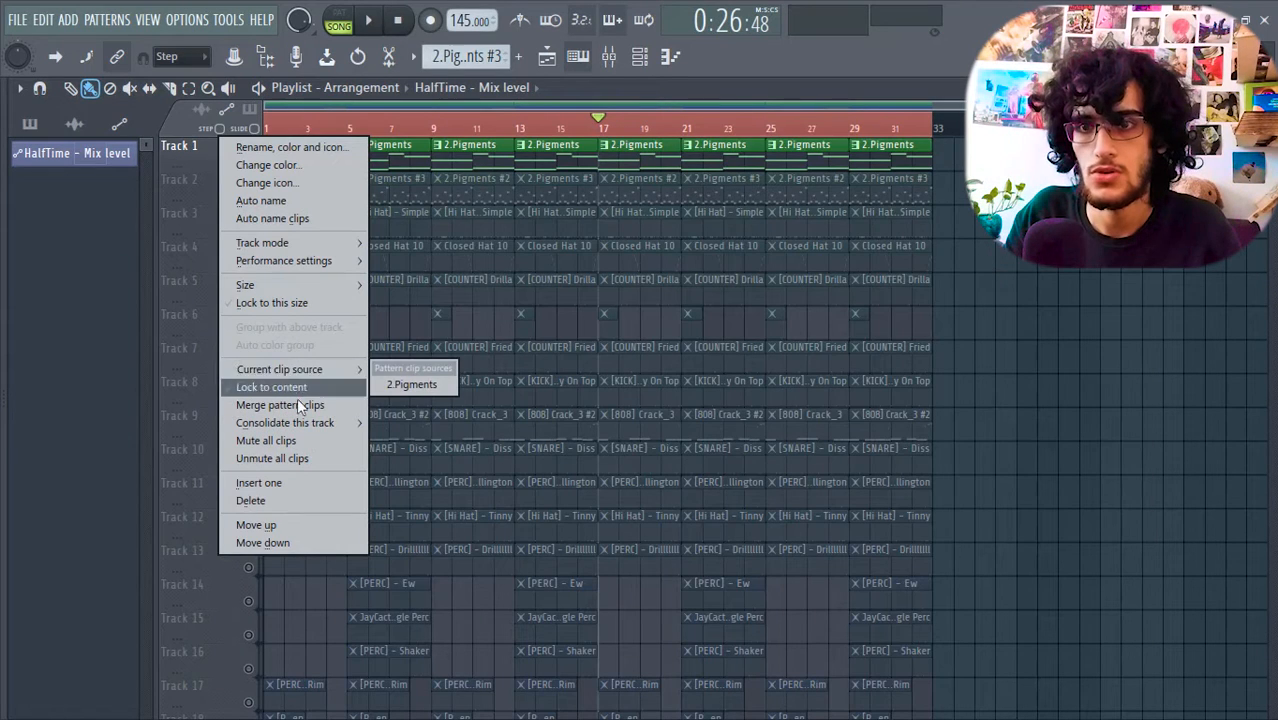
Consolidate playlist Track 1 into an audio clip
mouse_move(337, 424)
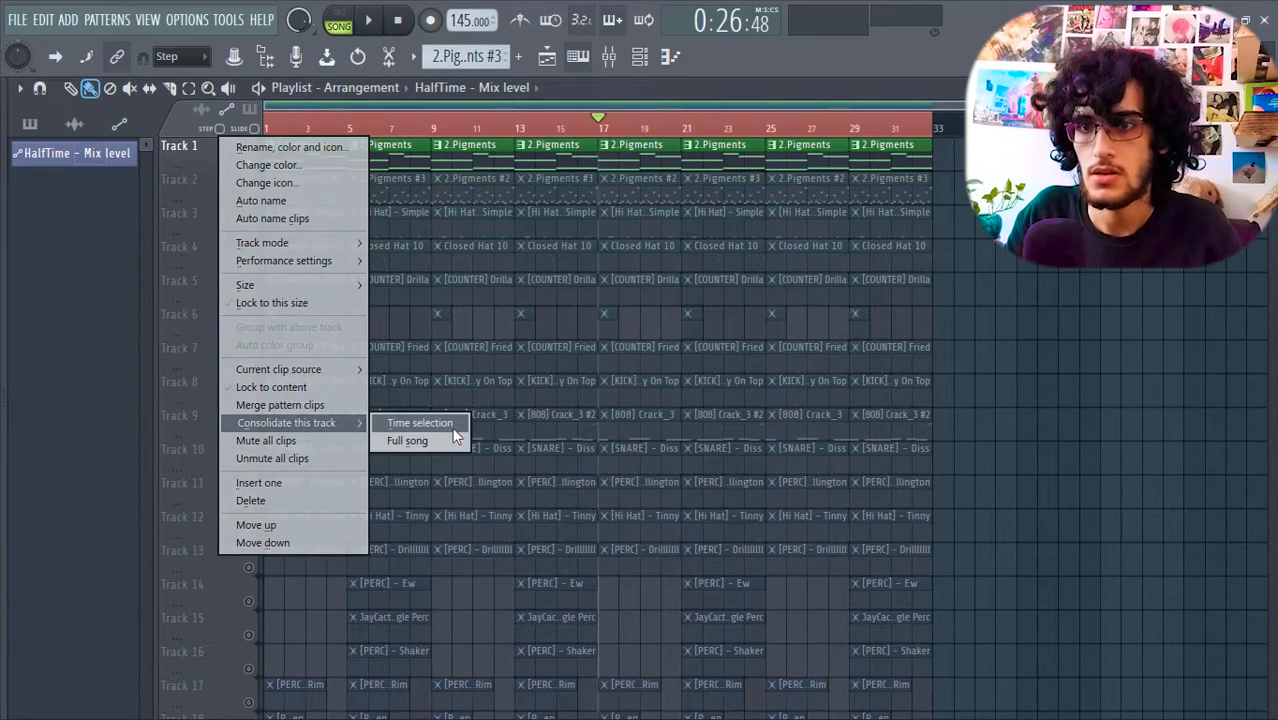
click(450, 440)
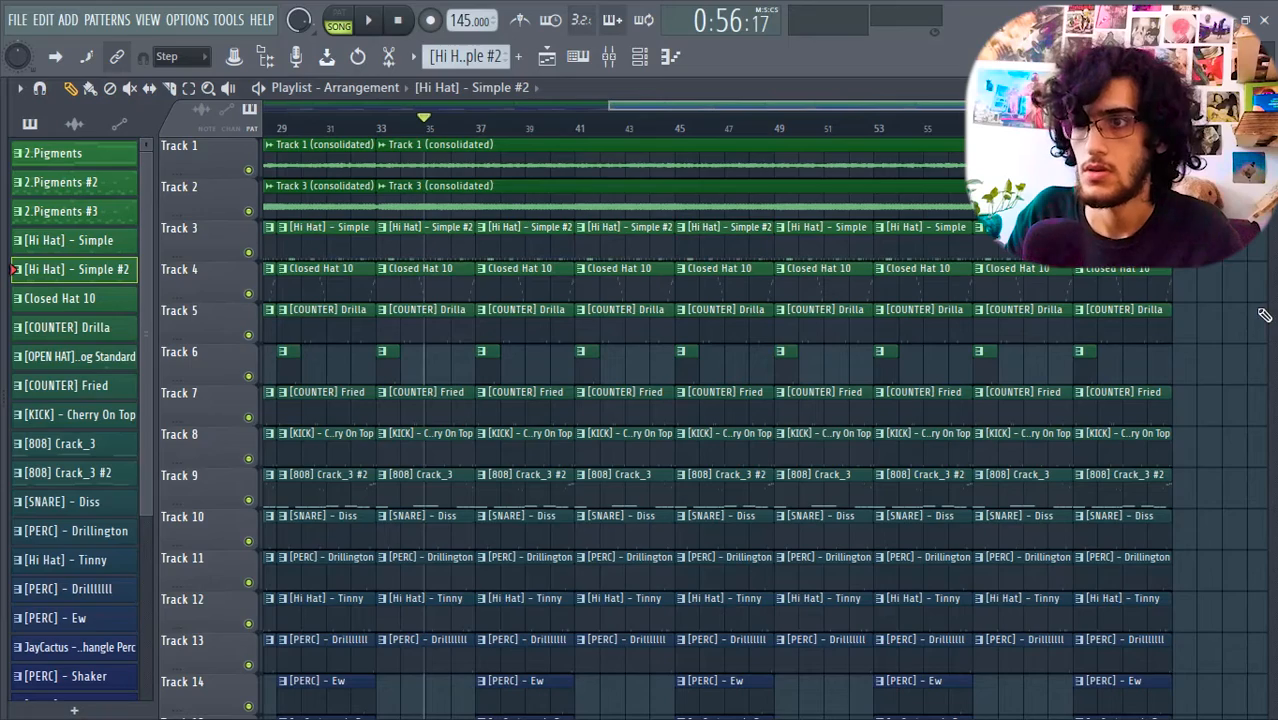
During playback, EQ 2.Pigments with a 96 dB/oct low cut at about 80 Hz, gentle low-mid and mid boosts, and a lower 12 dB/oct high cut
key(space)
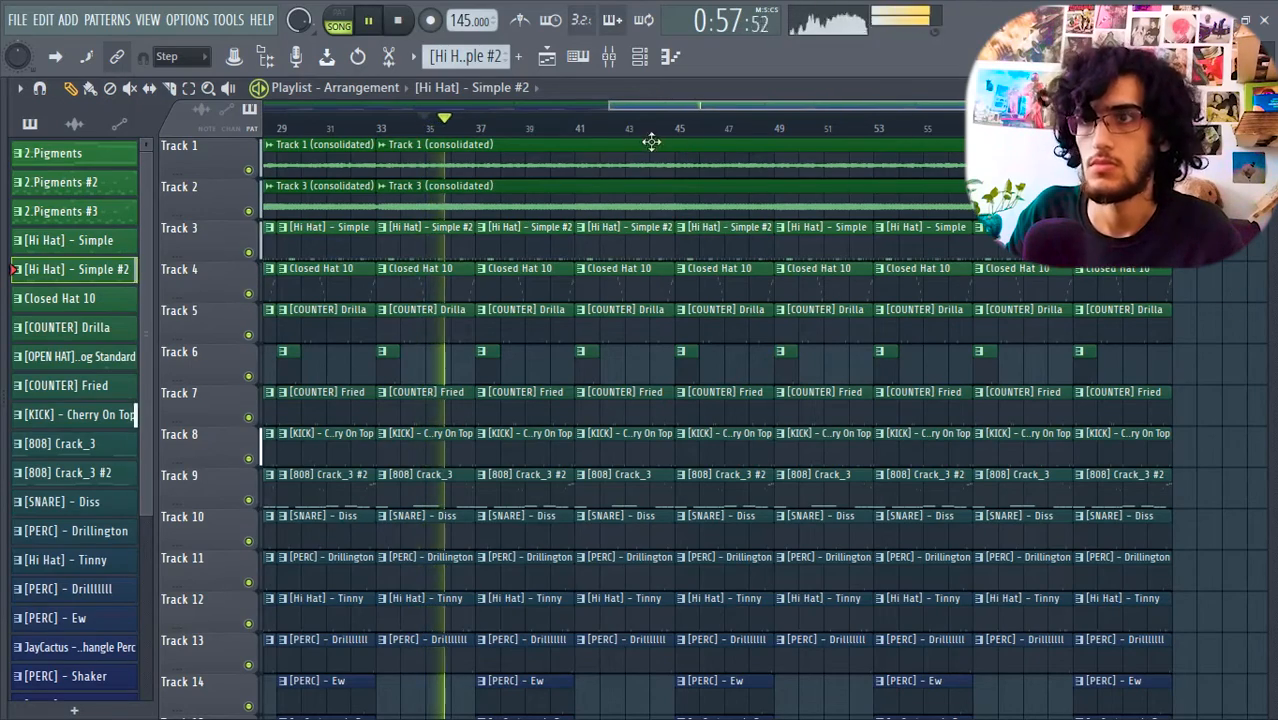
drag(607, 105, 262, 105)
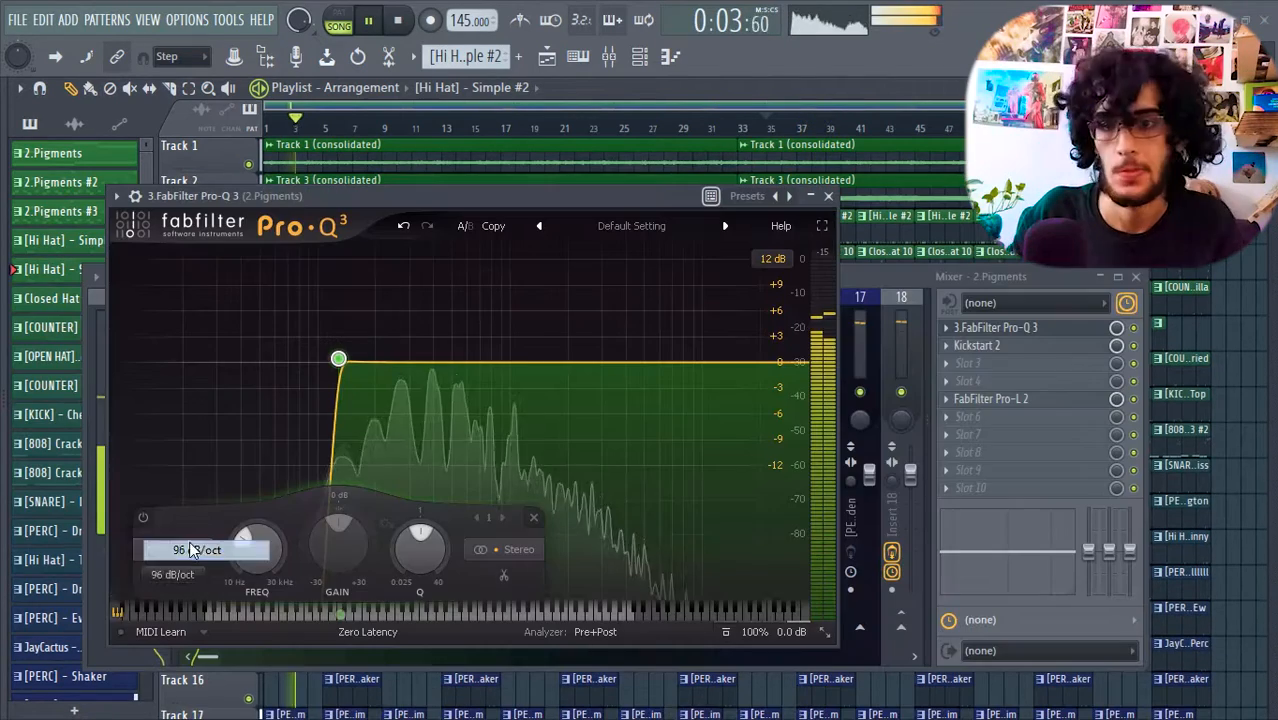
drag(337, 359, 299, 361)
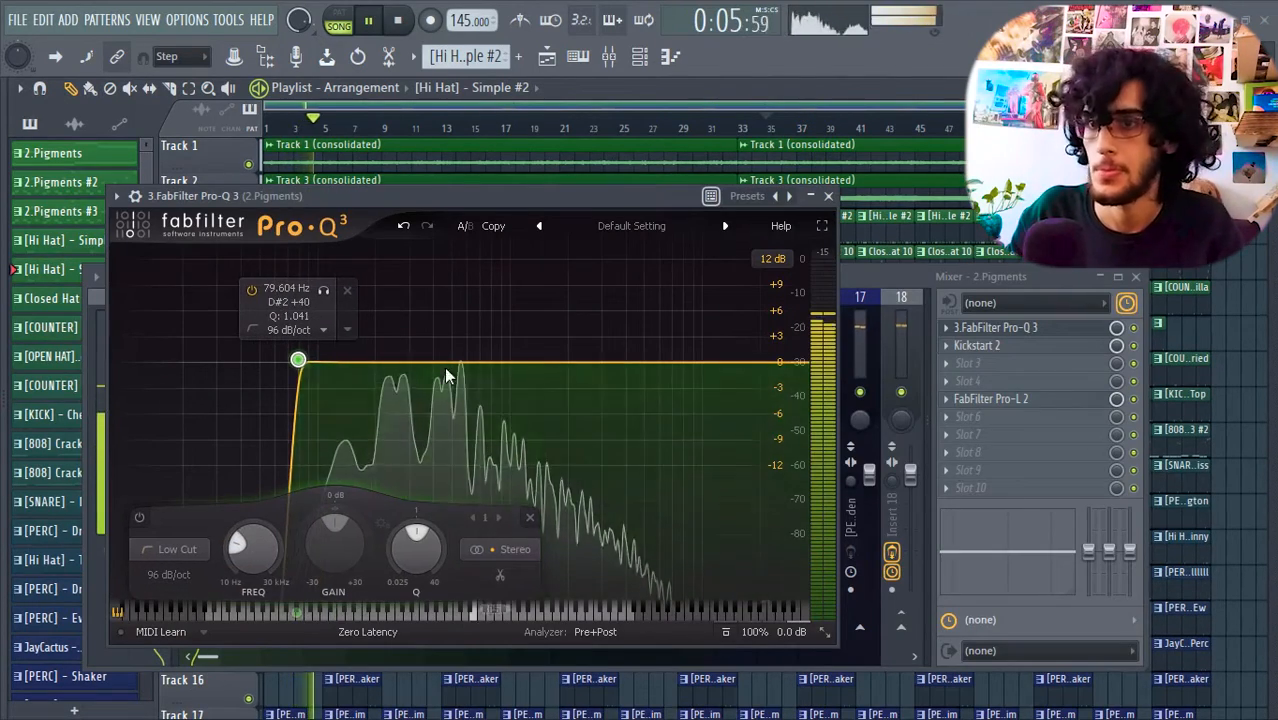
drag(442, 362, 449, 343)
drag(370, 363, 384, 358)
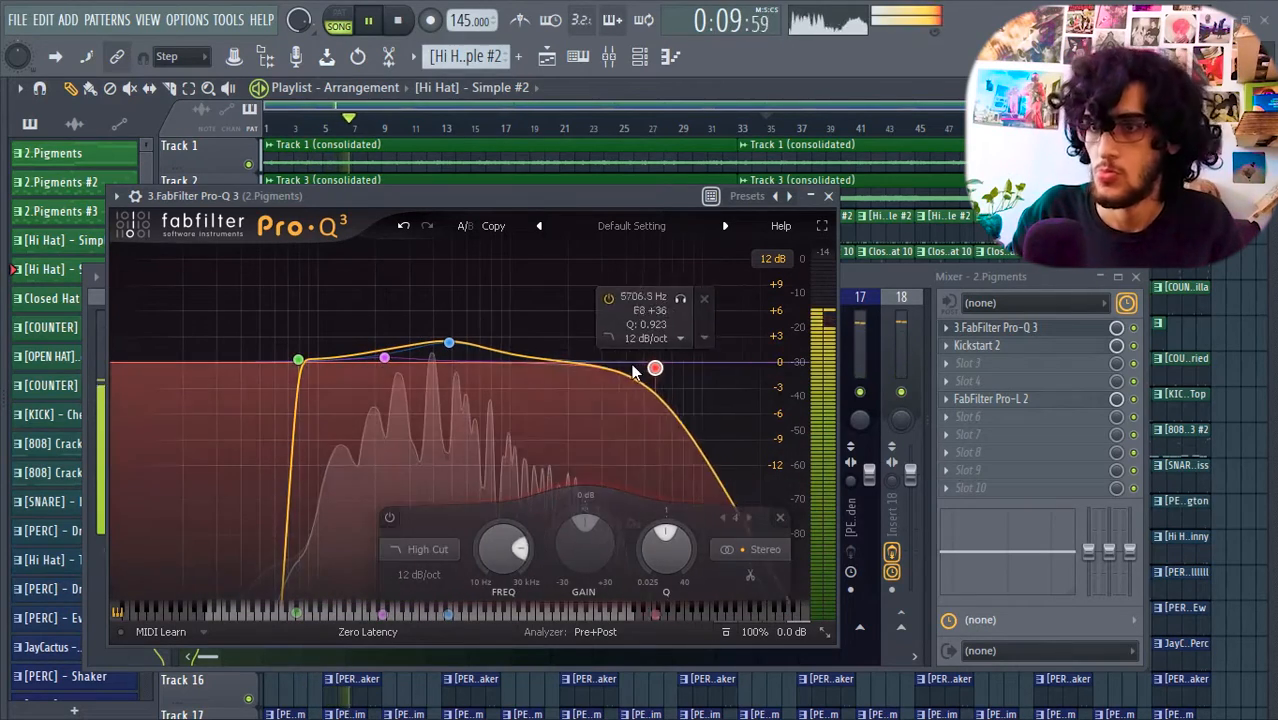
drag(656, 366, 568, 366)
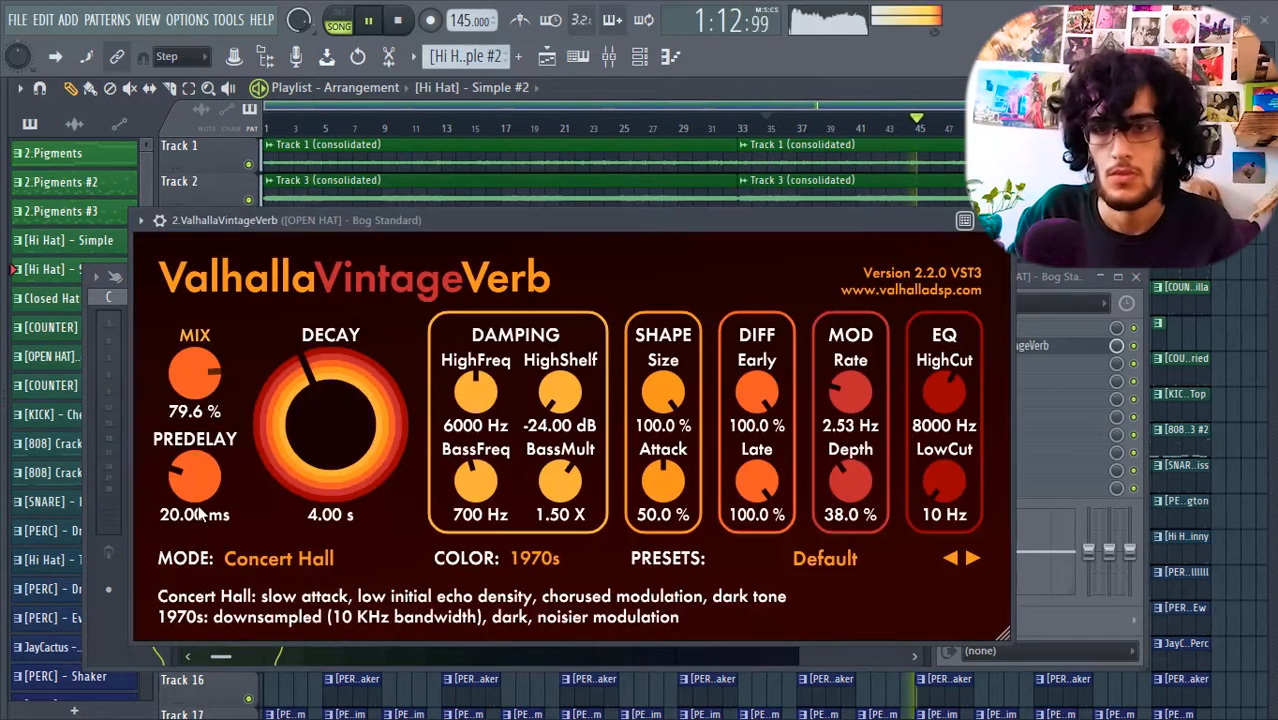
Set ValhallaVintageVerb on the open hat to 5.6 % mix and 25.12 s decay, and close its window
drag(308, 508, 918, 258)
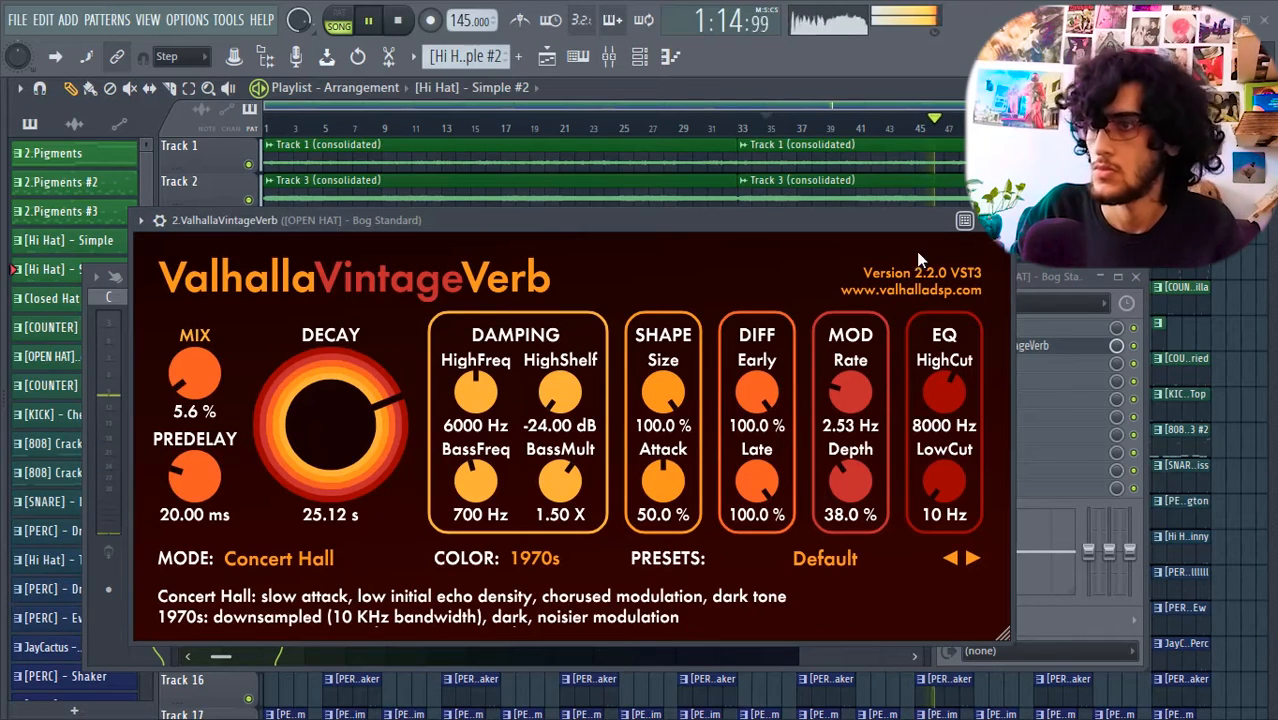
click(1002, 220)
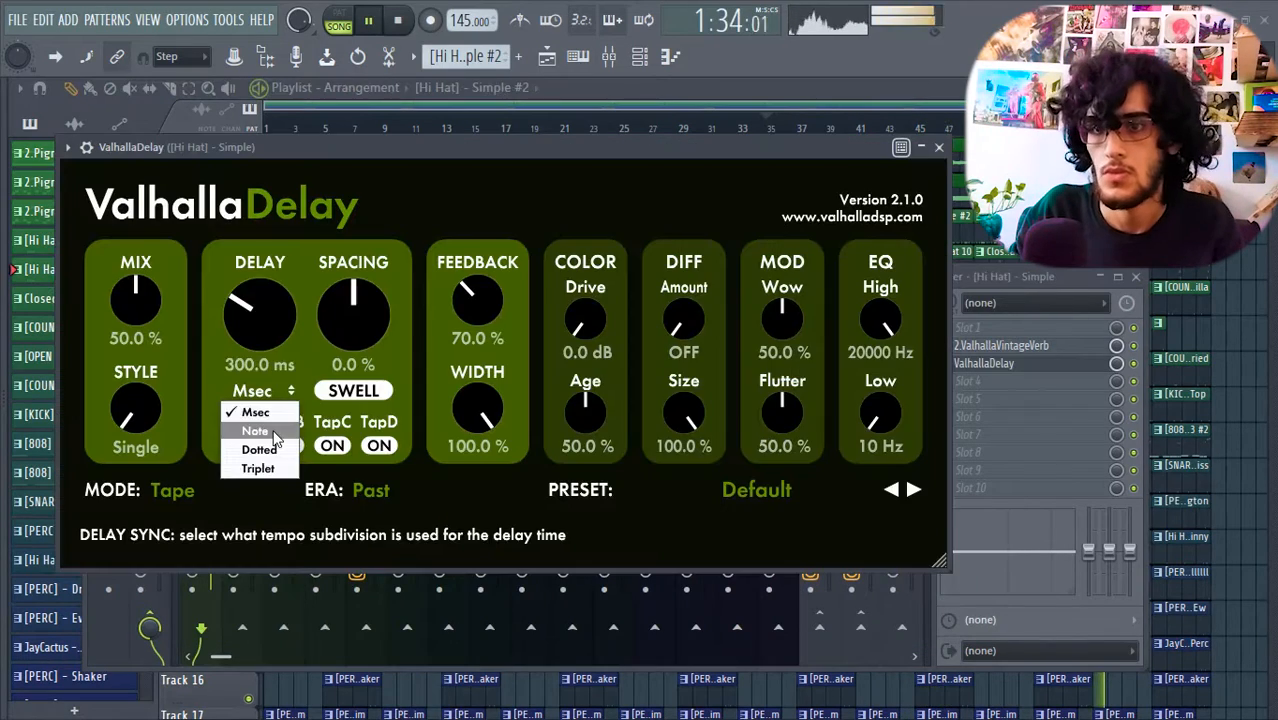
Sync ValhallaDelay on the [Hi Hat] - Simple track to 1/16 notes and reduce its mix to about 12 %
click(243, 428)
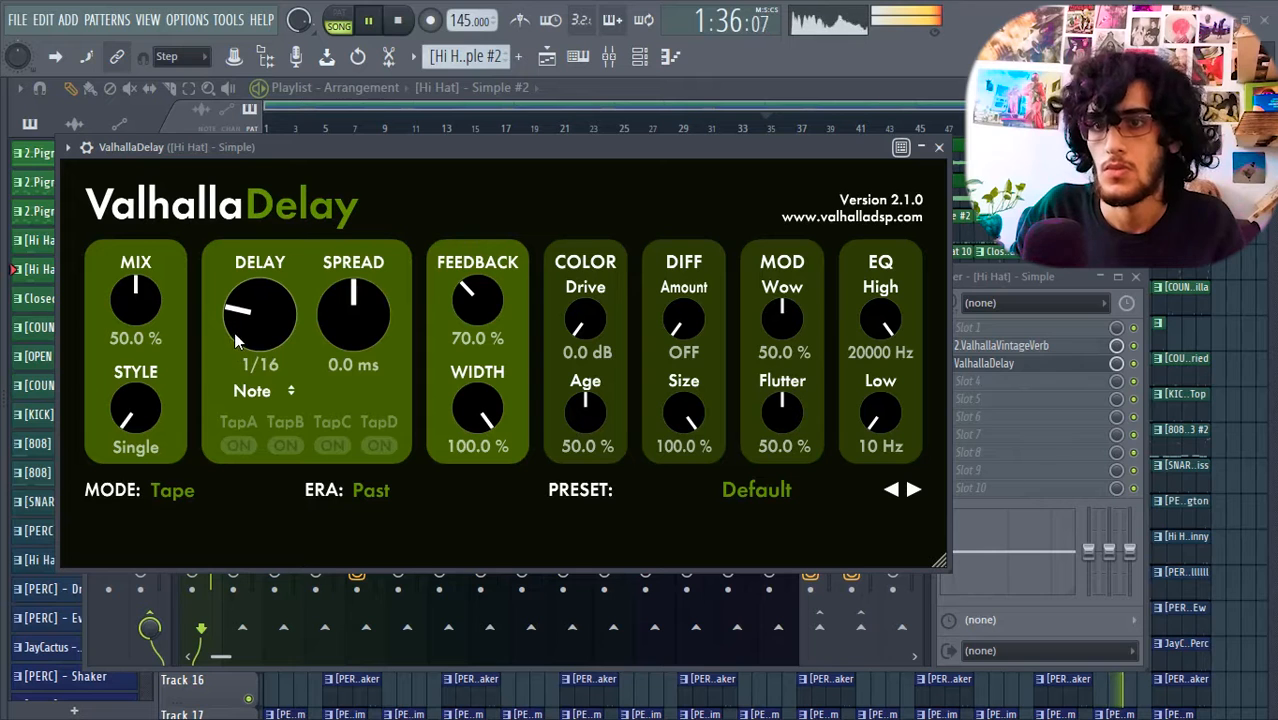
drag(135, 305, 146, 374)
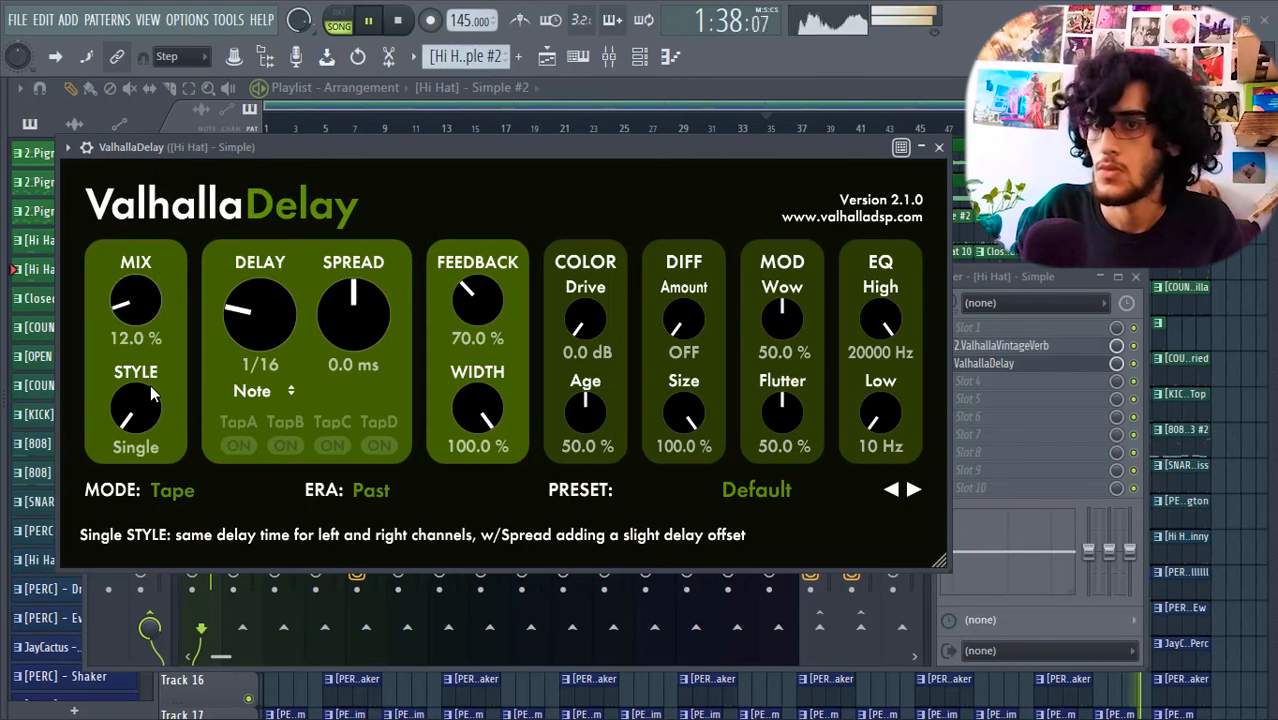
drag(139, 316, 136, 308)
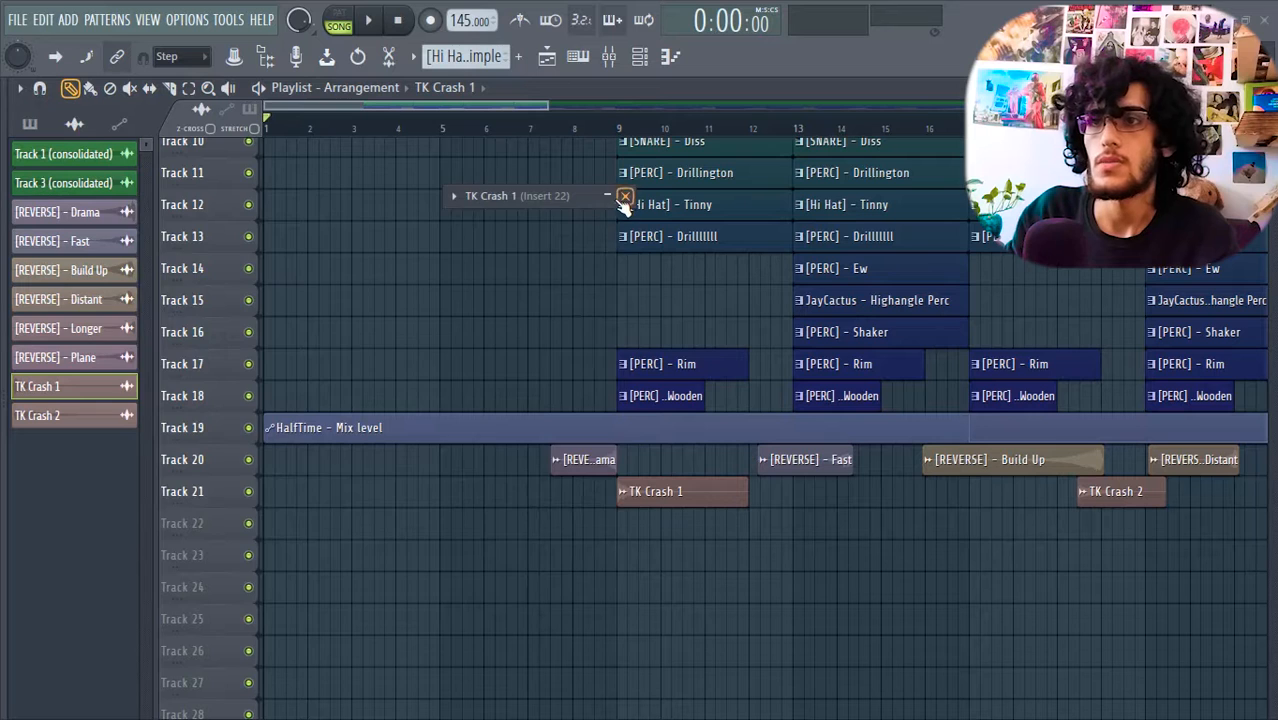
Load Gross Beat on TK Crash 1's mixer track, Insert 22, and choose the 1 Beat Gate volume preset
double_click(625, 196)
click(625, 196)
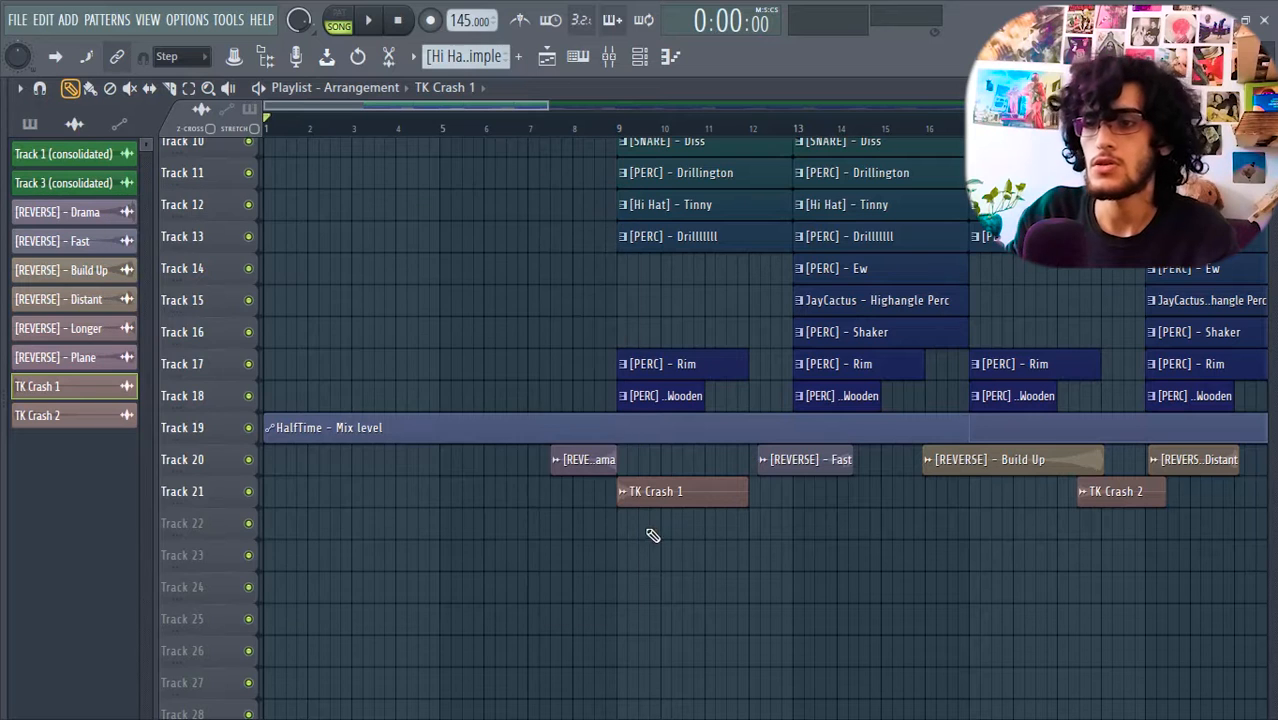
double_click(675, 497)
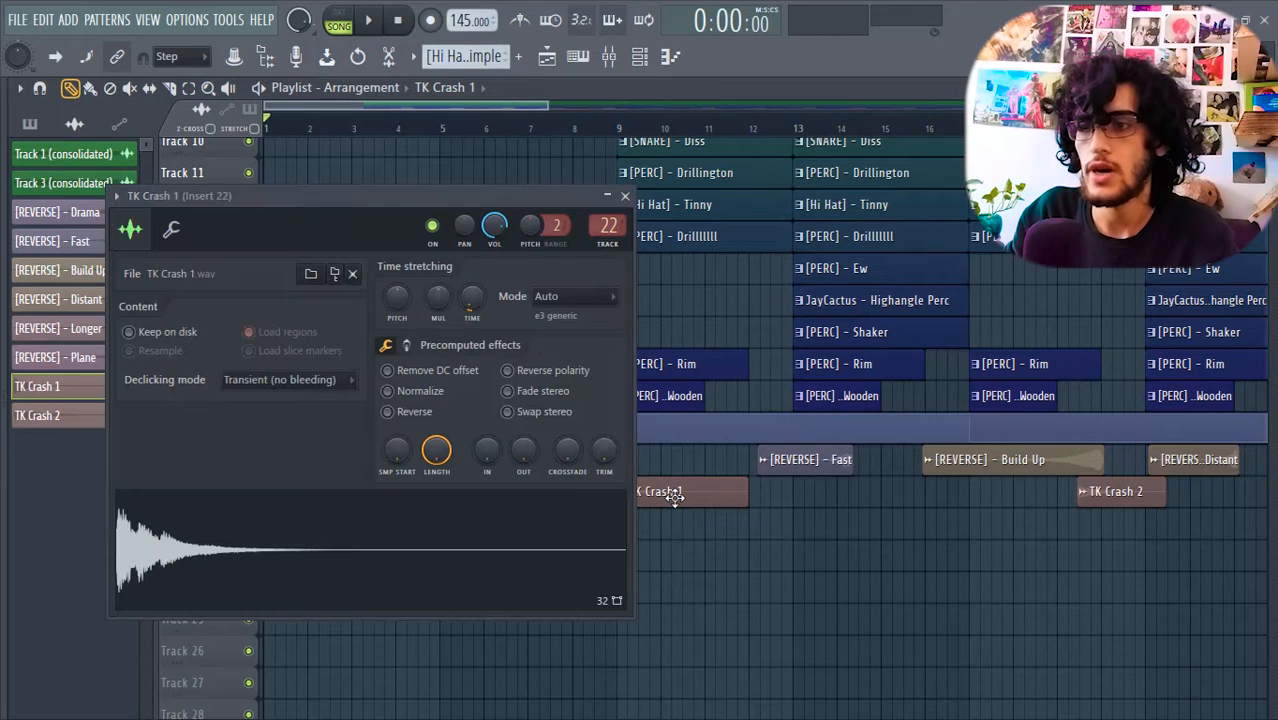
click(626, 197)
click(620, 54)
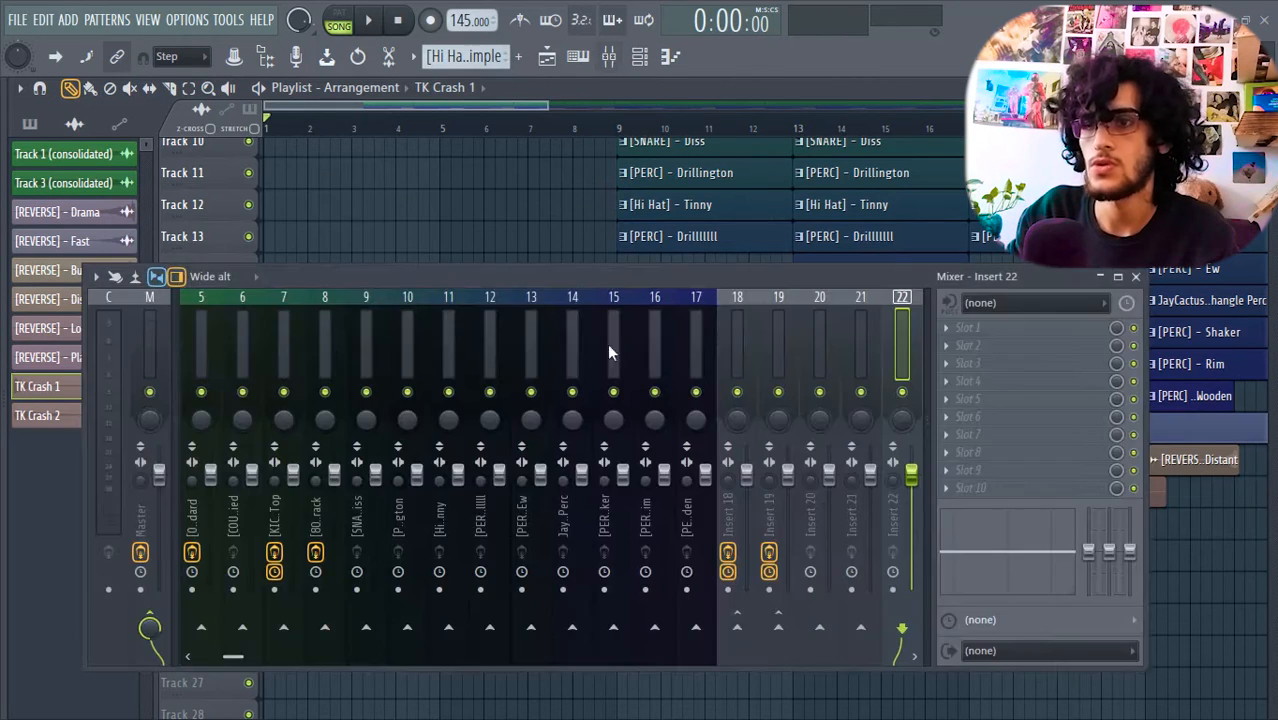
click(984, 412)
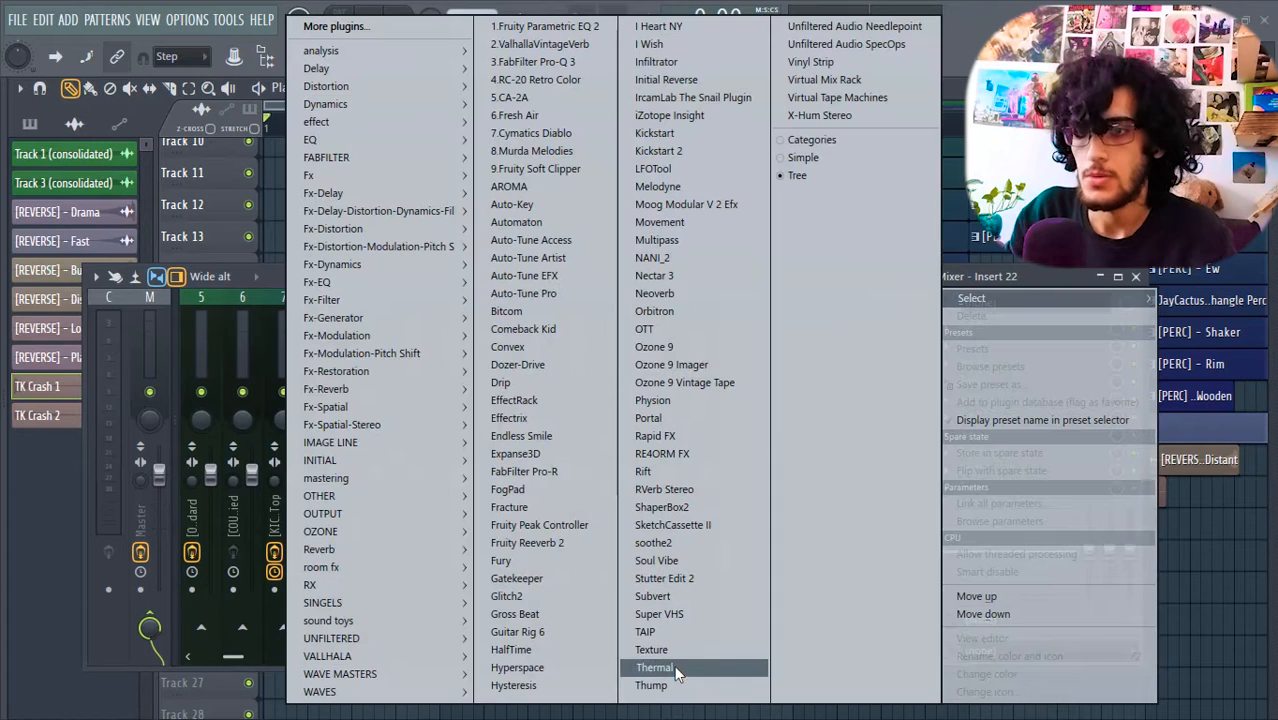
click(556, 614)
click(157, 442)
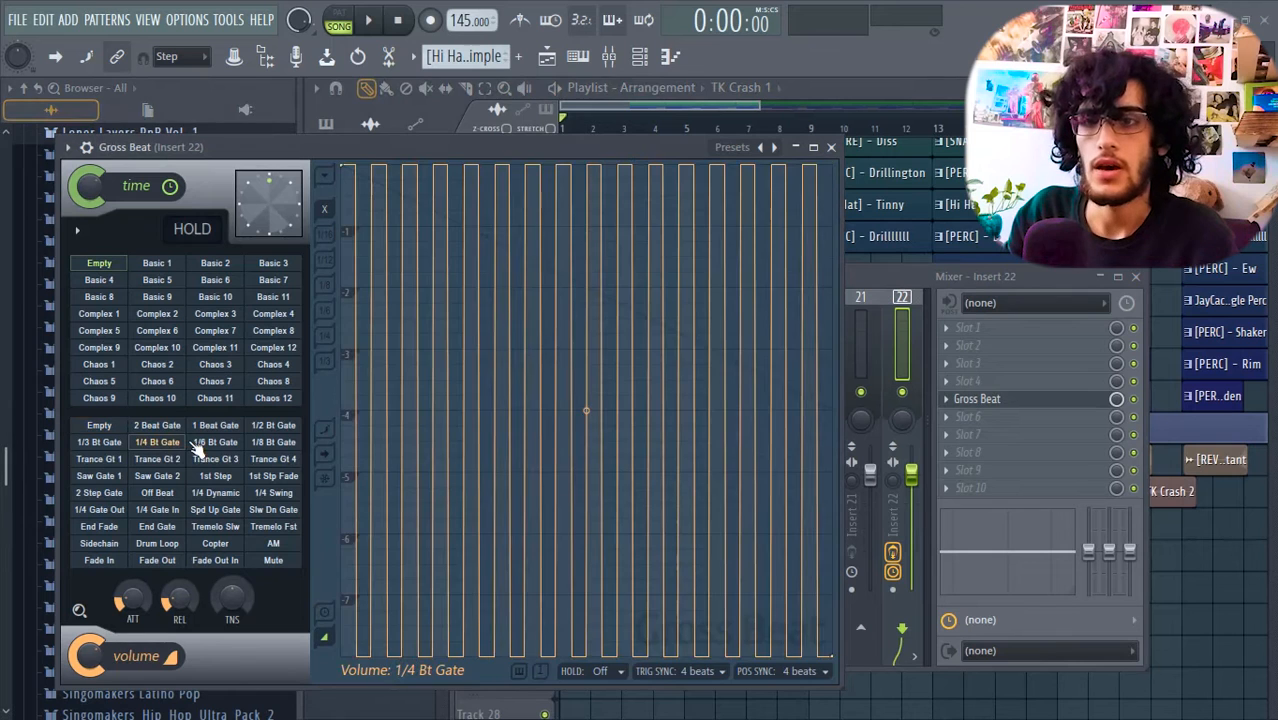
click(272, 426)
click(214, 427)
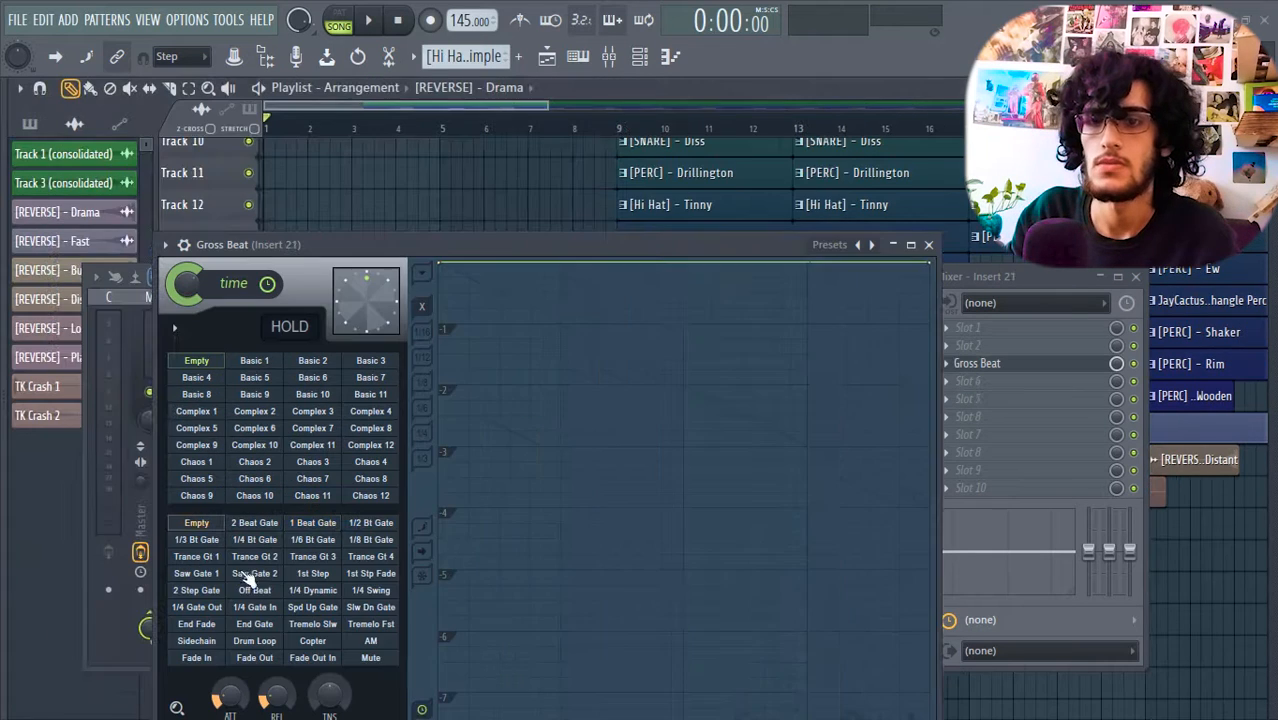
Choose the 1/2 Bt Gate volume preset in Gross Beat on Insert 21 and close its window
click(366, 526)
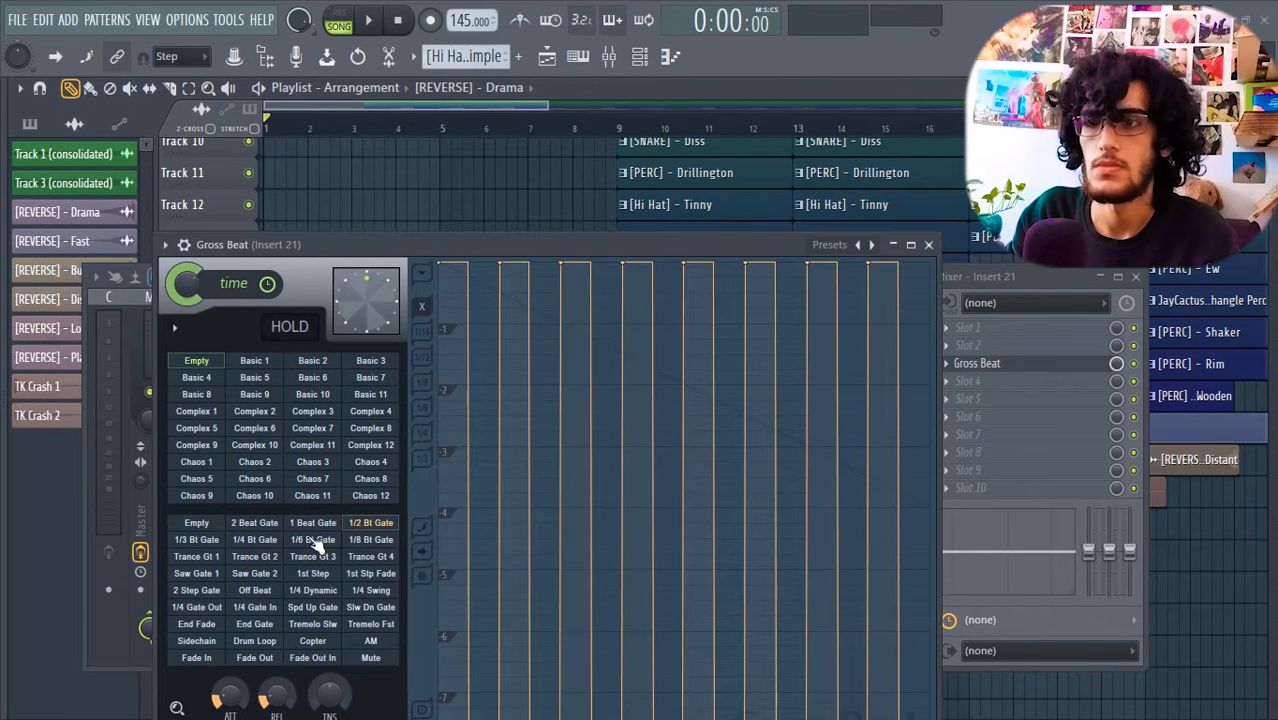
click(928, 245)
Play from about bar 8 and align the reverse clips to end at bars 13 and 17, with TK Crash 2 starting at bar 17
key(space)
key(F9)
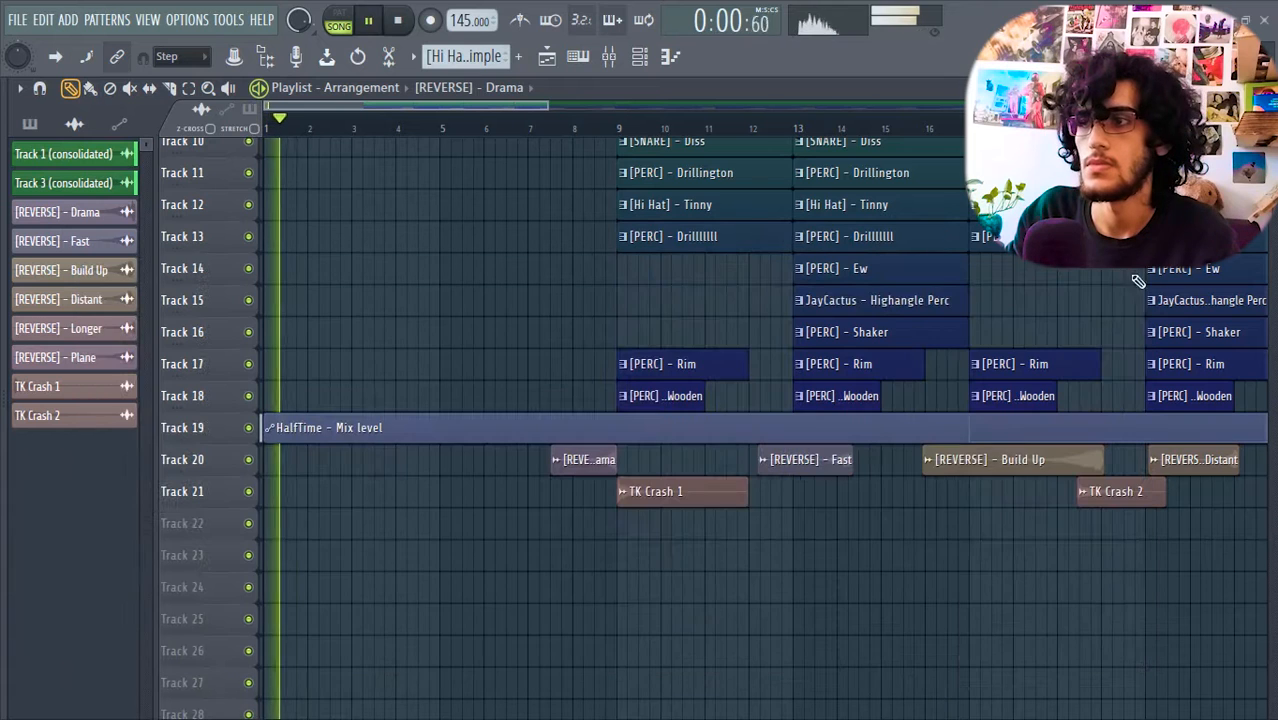
click(573, 130)
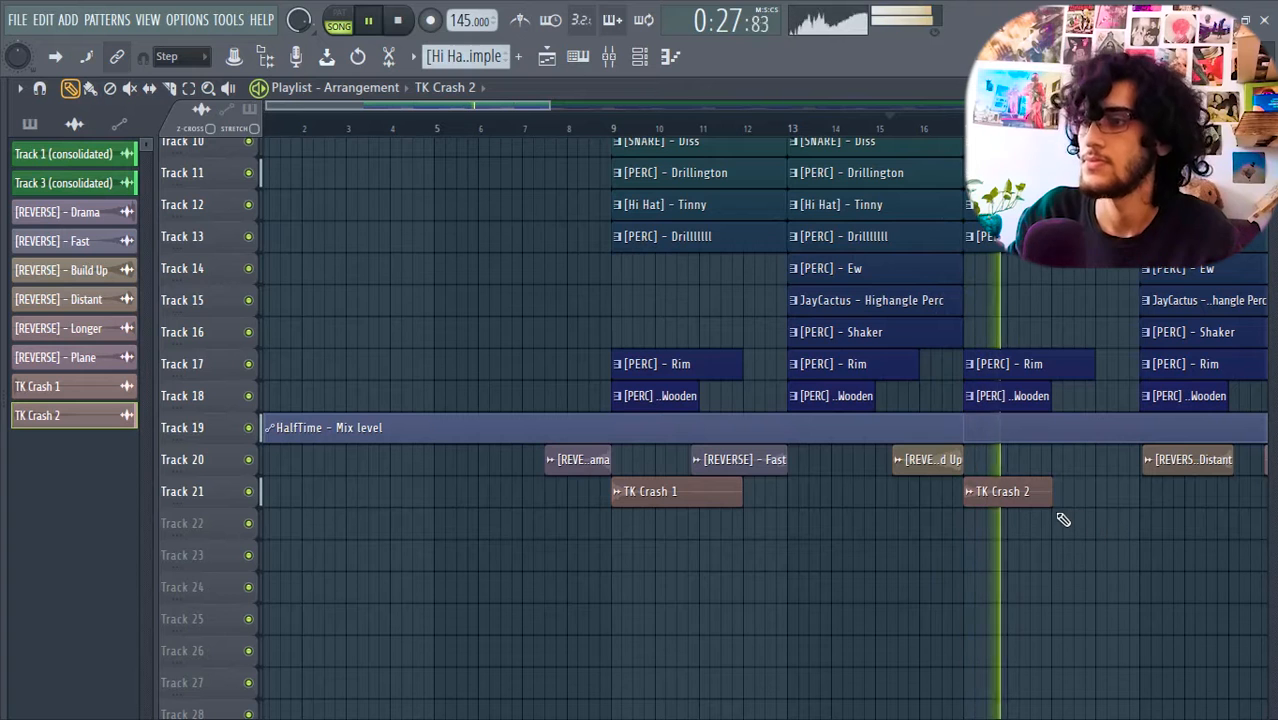
Delete the [REVERSE] - Distant clip at bar 21, place a short one ending at bar 19 on Track 20, and audition it
key(space)
right_click(1186, 473)
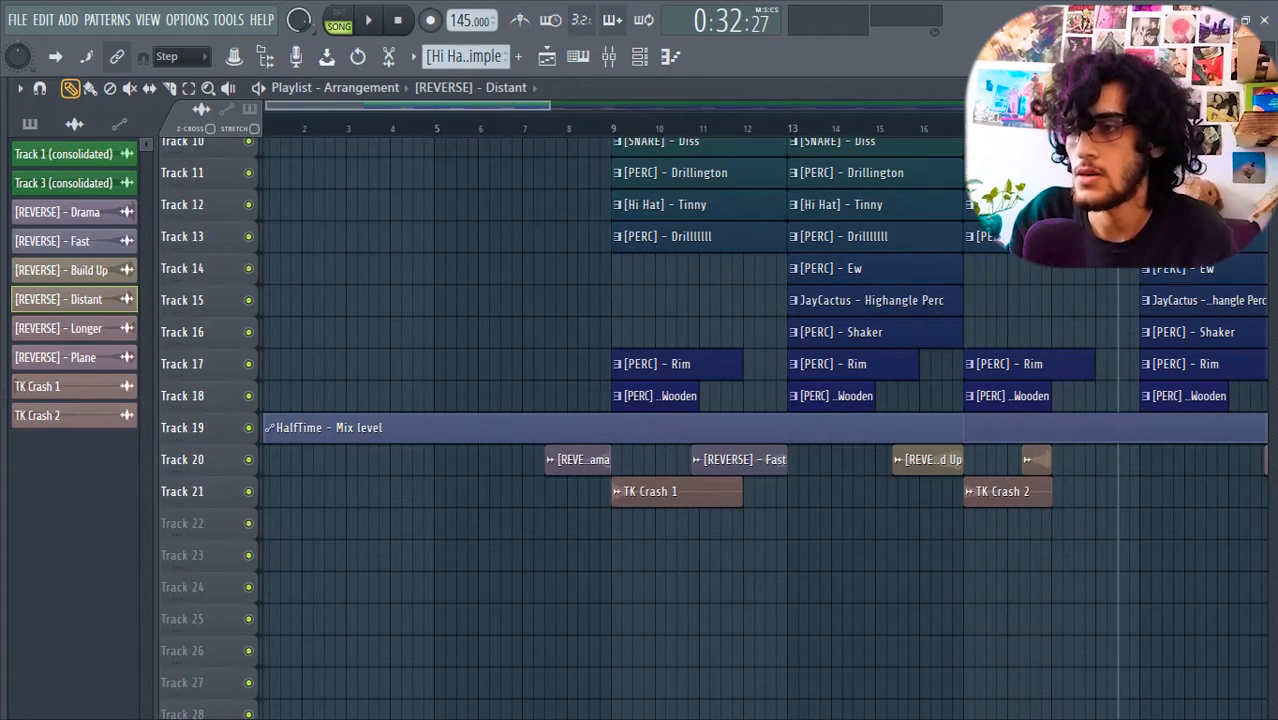
key(space)
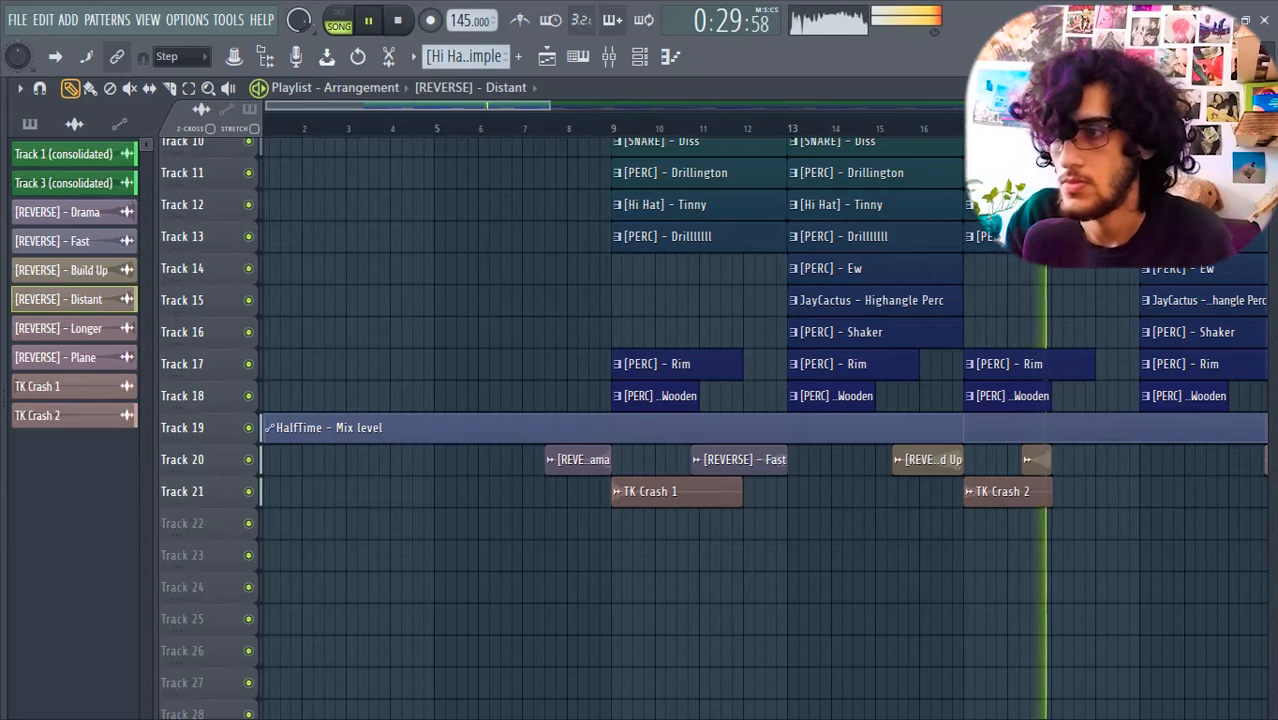
key(space)
Clear the counter, open hat, snare and Track 11–13 percussion clips between bars 9 and 11, and add a short Distant reverse leading into bar 11
scroll(628, 297, up, 5)
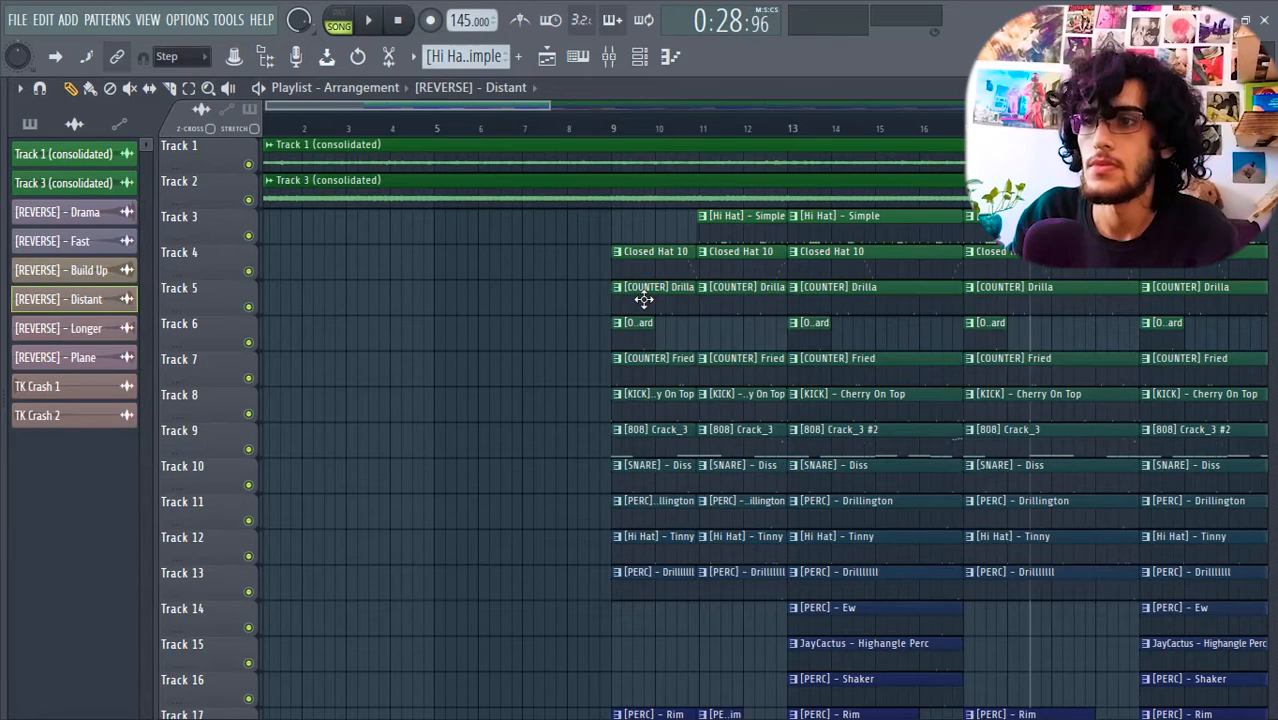
scroll(643, 365, down, 3)
key(space)
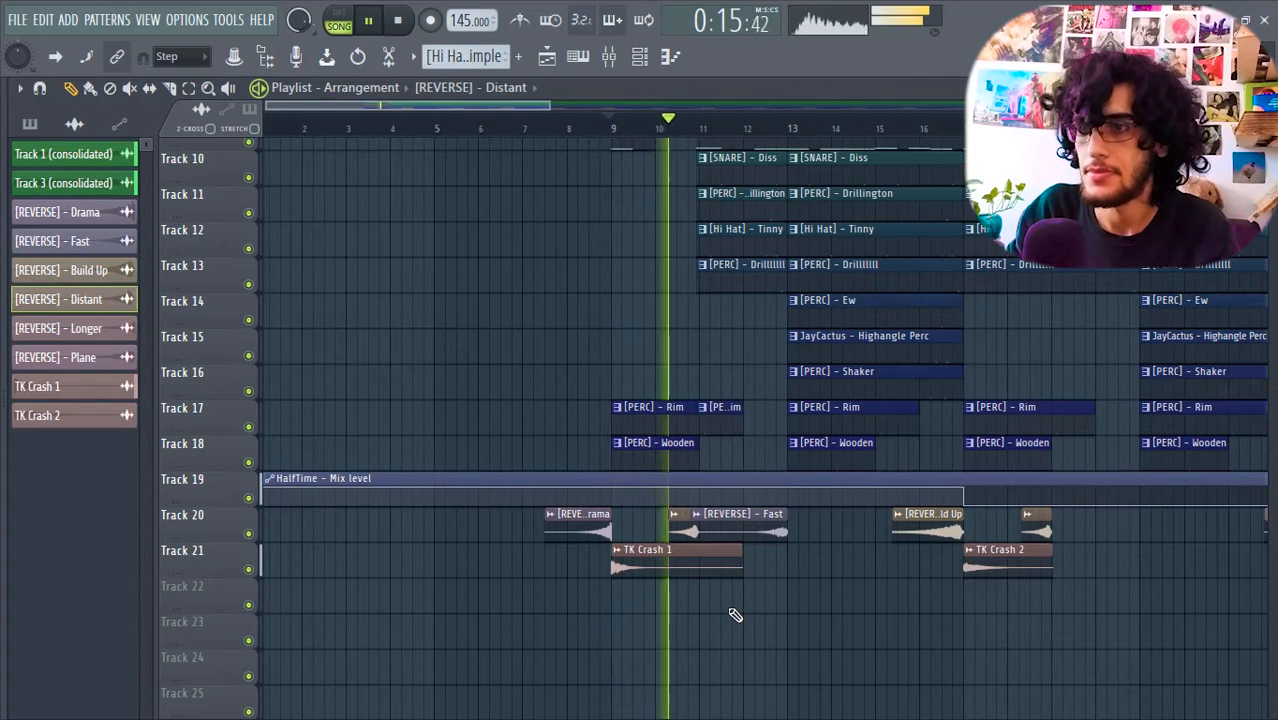
scroll(734, 610, up, 3)
scroll(707, 455, up, 1)
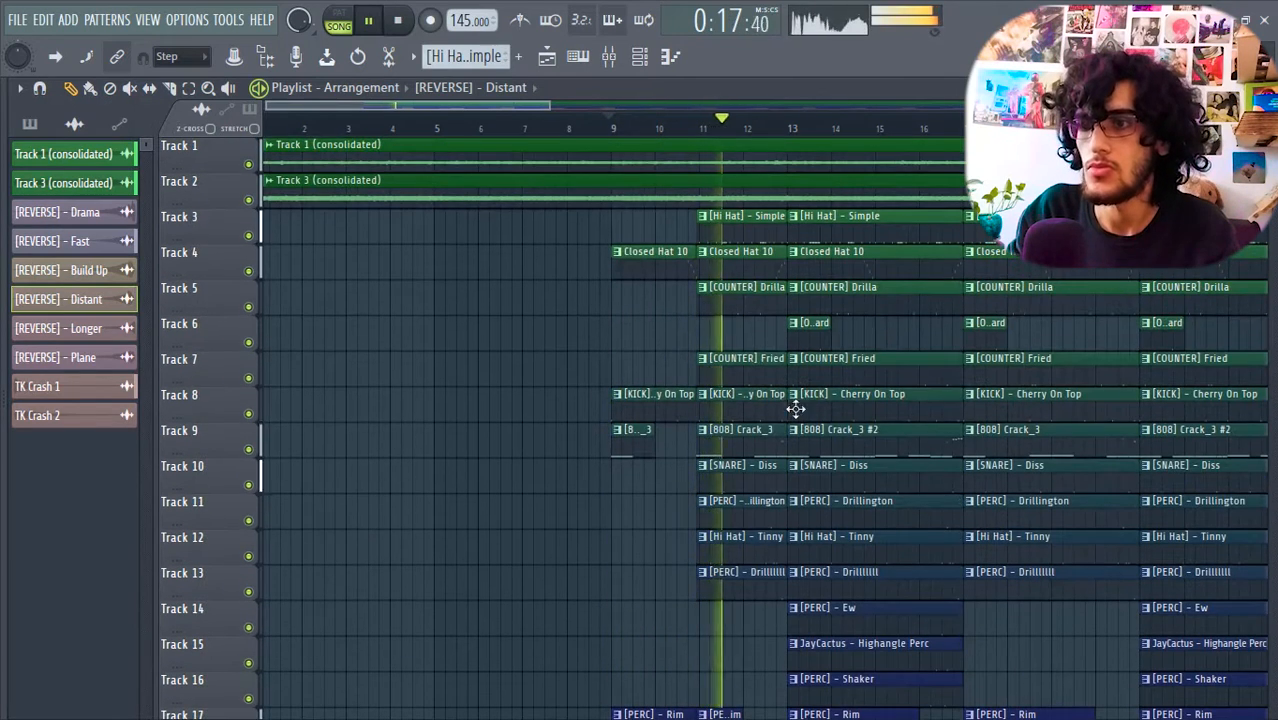
Replace the opening 808 clips on Track 9 with one [808] Crack_3 clip spanning bars 9 to 13 and play the passage
key(space)
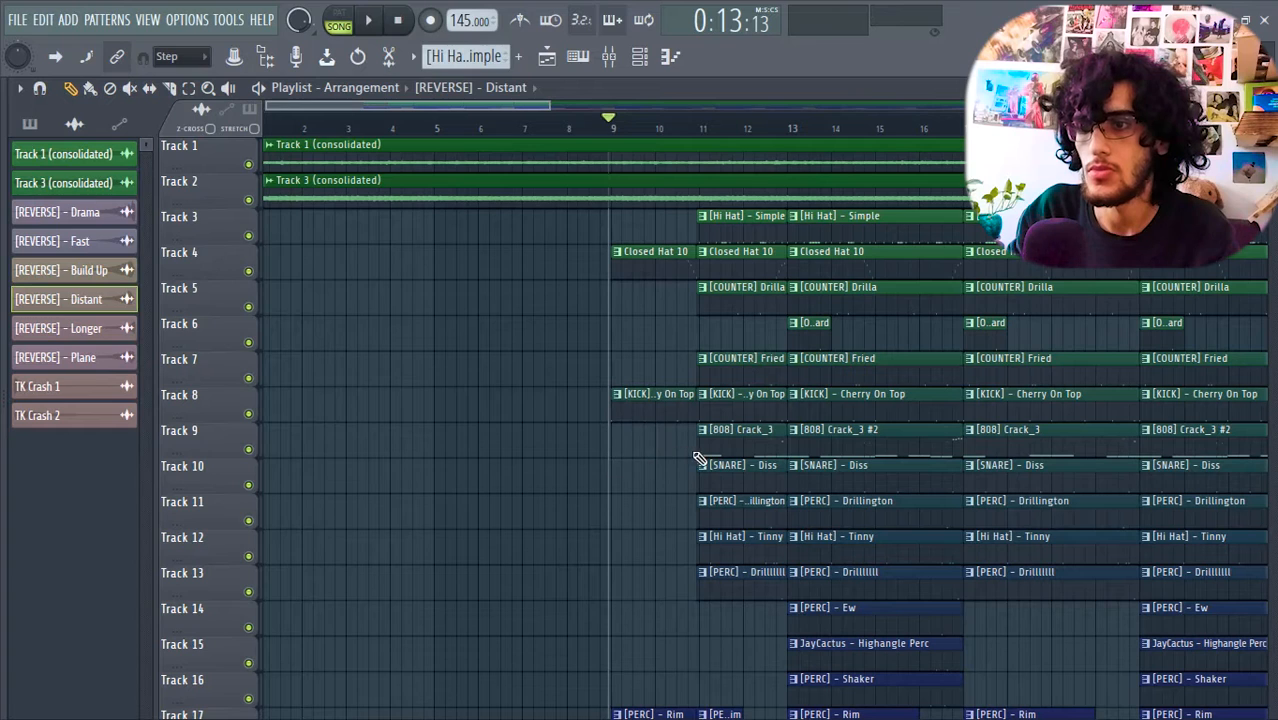
key(space)
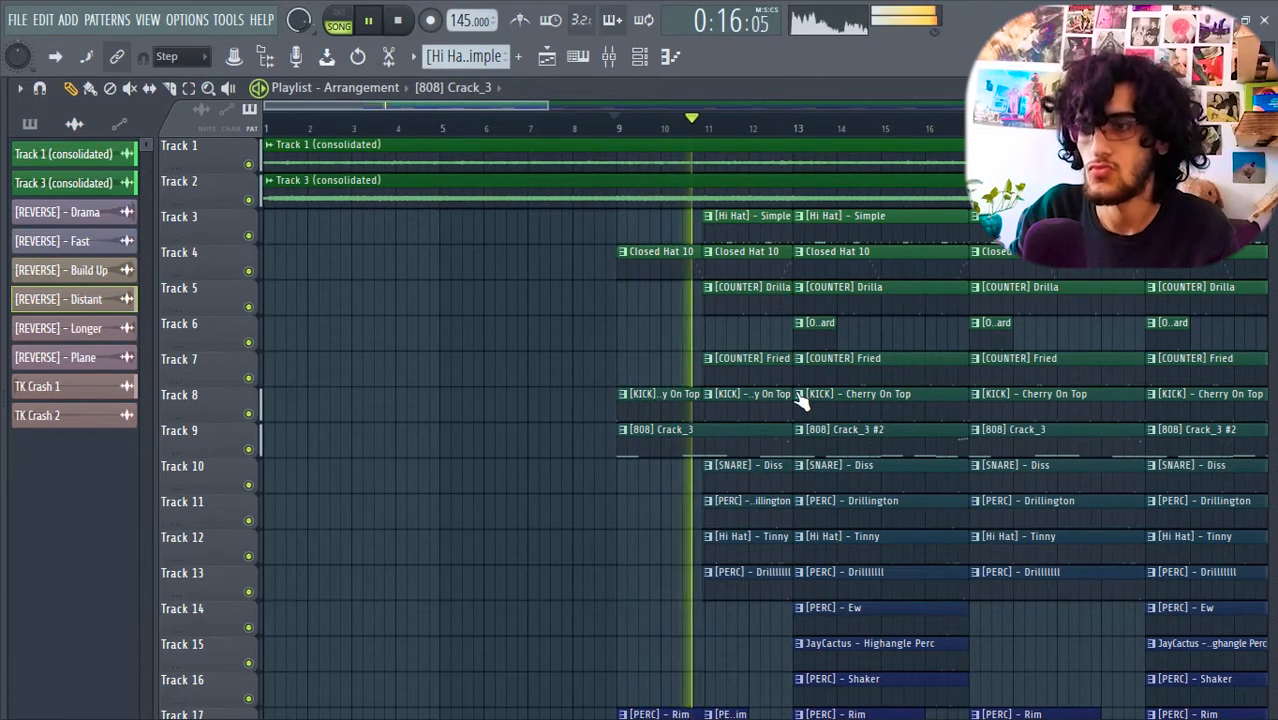
Play from about bar 16 and move the [REVERSE] - Distant clip on Track 20 so it ends at bar 21
scroll(672, 328, down, 5)
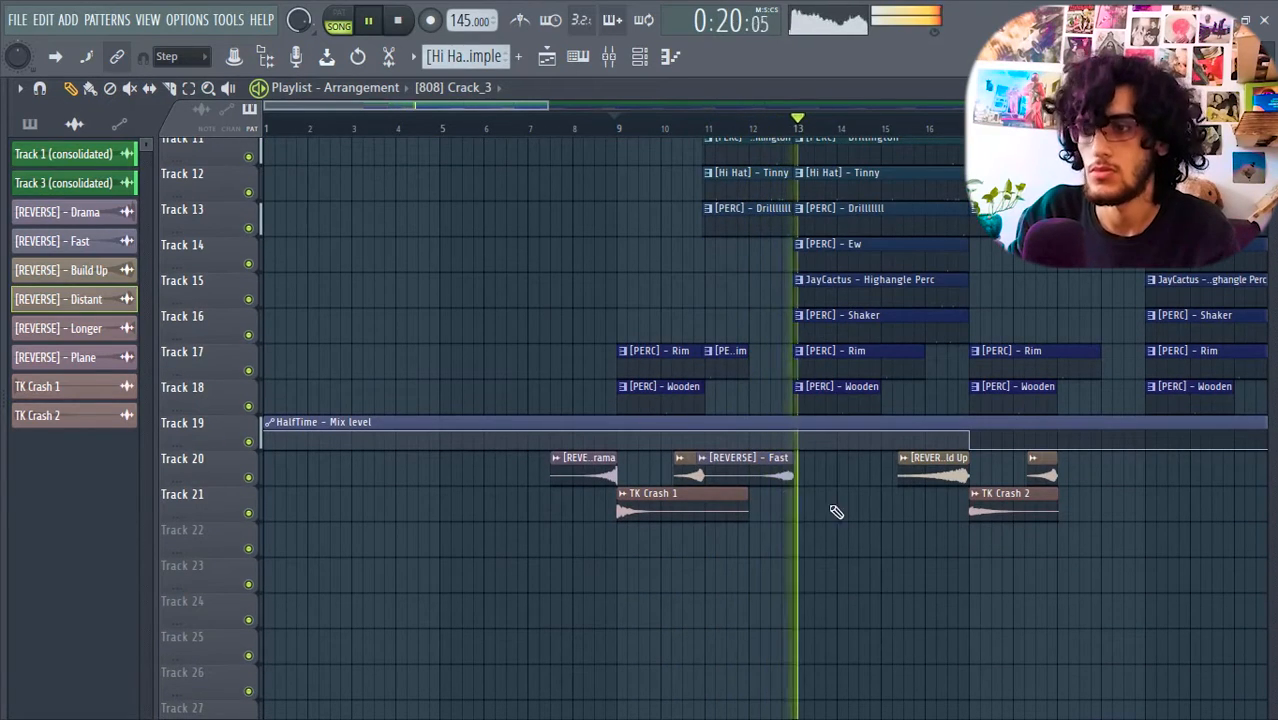
click(922, 130)
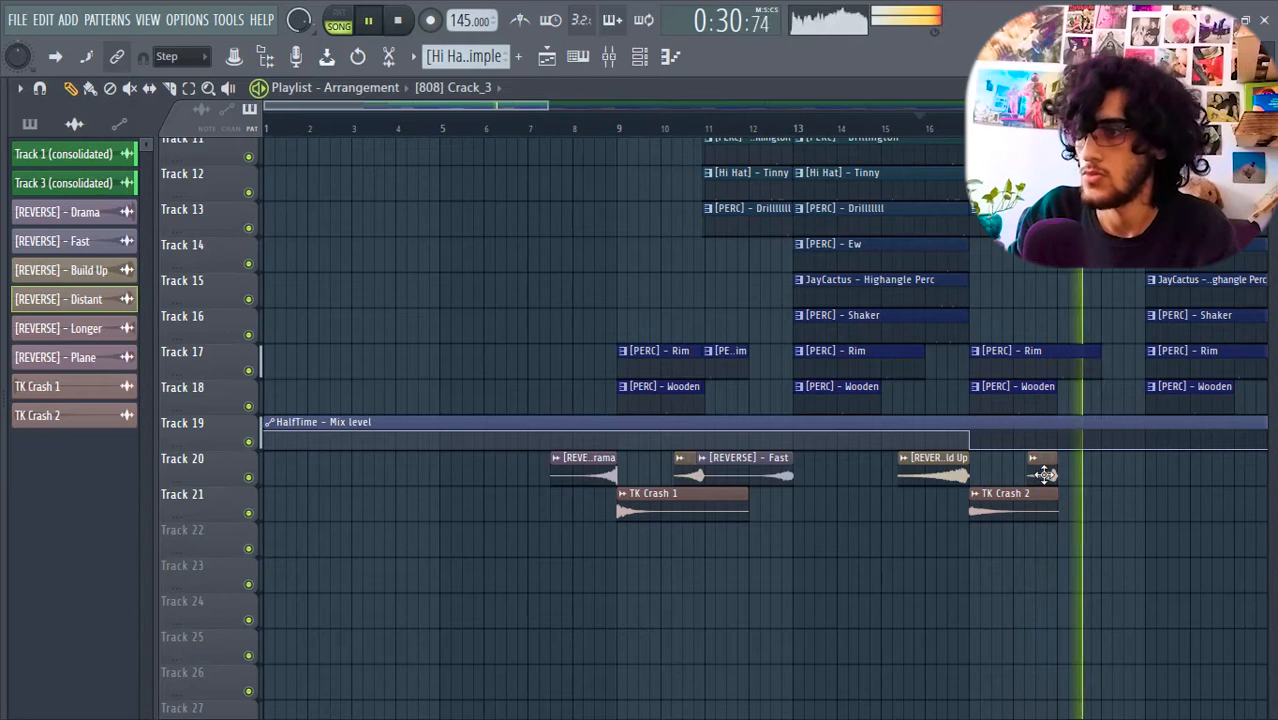
drag(1046, 475, 1132, 474)
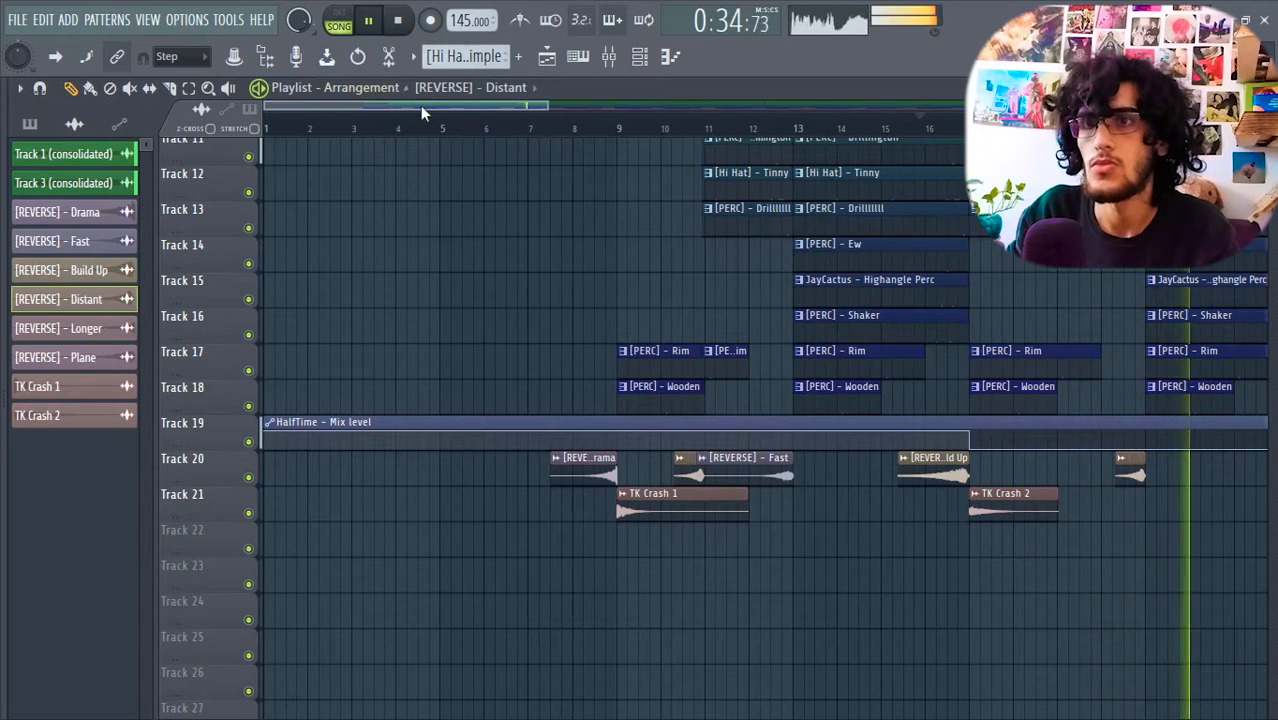
Align the [REVERSE] - Longer clip on Track 20 to end at bar 25 and the [REVERSE] - Plane clip to end at bar 29
key(space)
drag(547, 108, 728, 112)
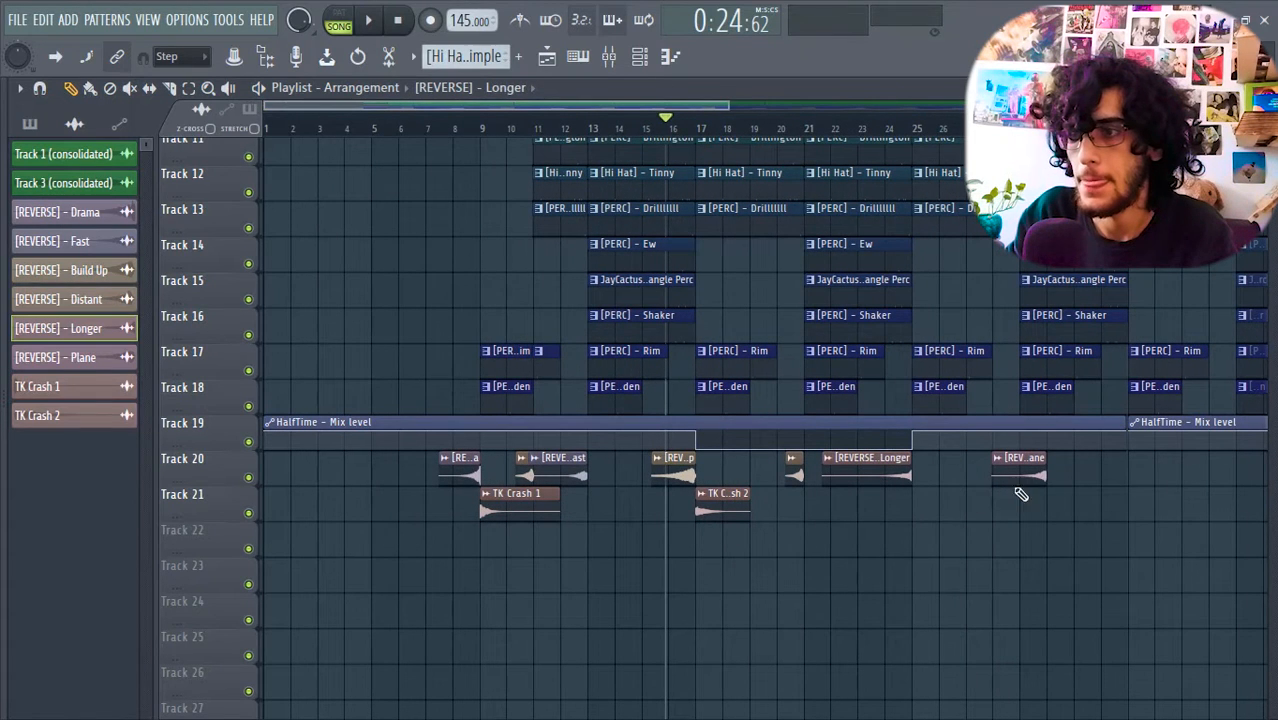
key(space)
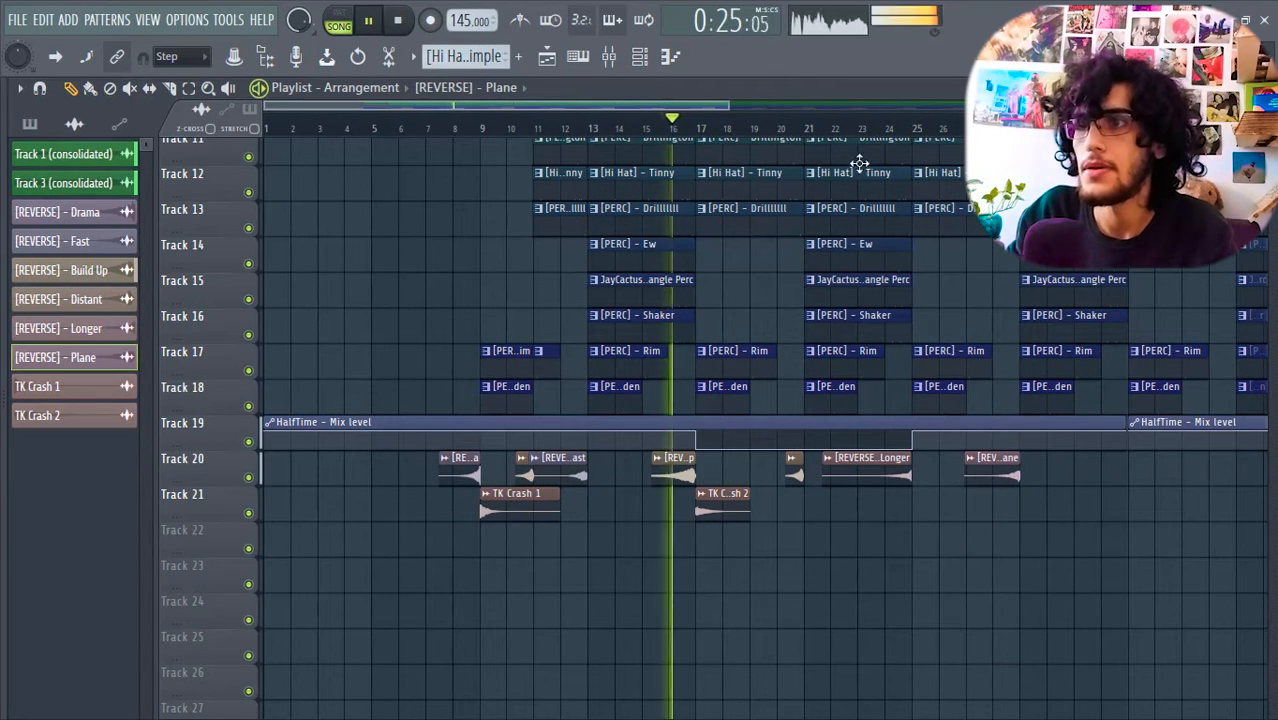
Play from about bar 23, open the settings of the Longer reverse, and route the Plane reverse to mixer track 22
click(869, 130)
click(897, 482)
double_click(897, 482)
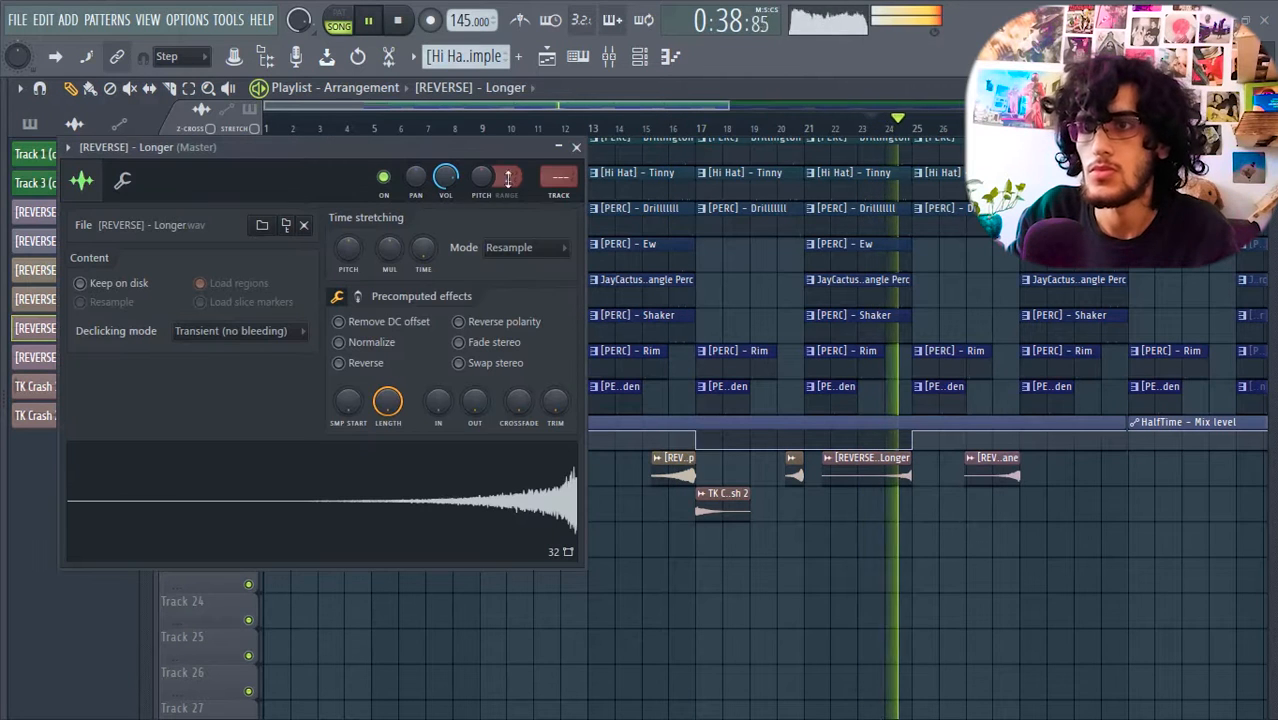
click(576, 147)
double_click(998, 477)
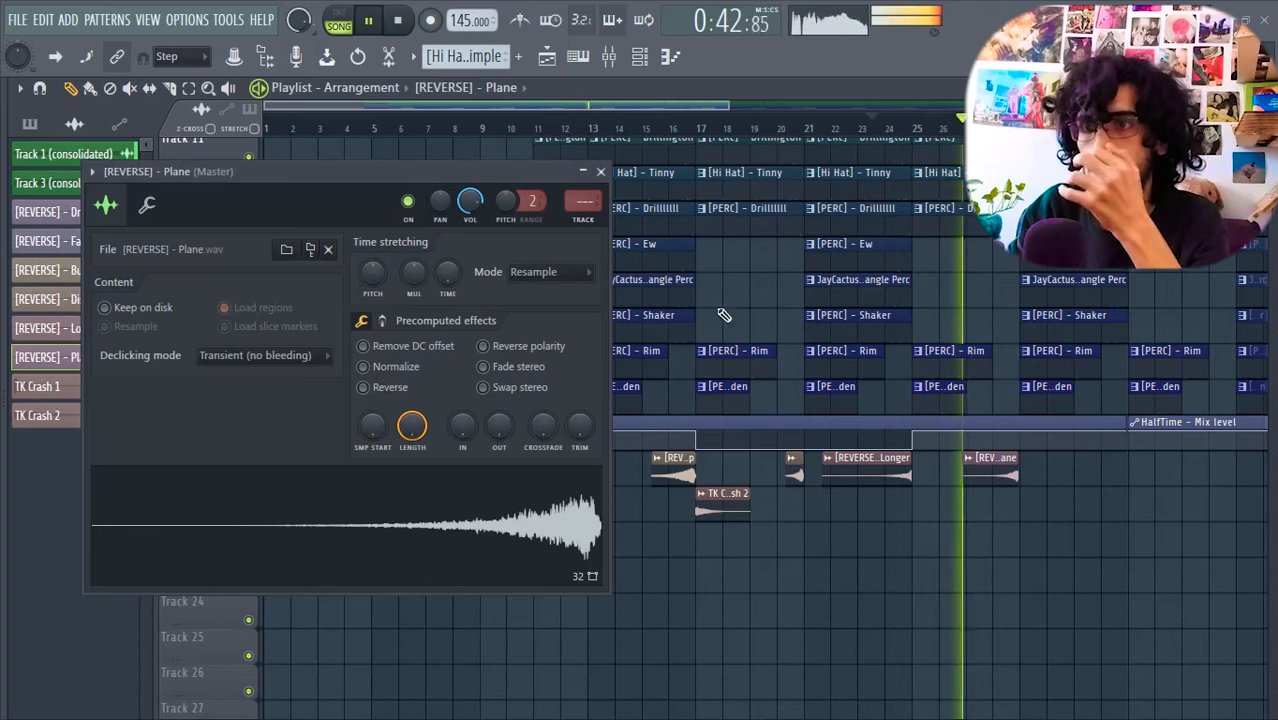
drag(582, 203, 582, 123)
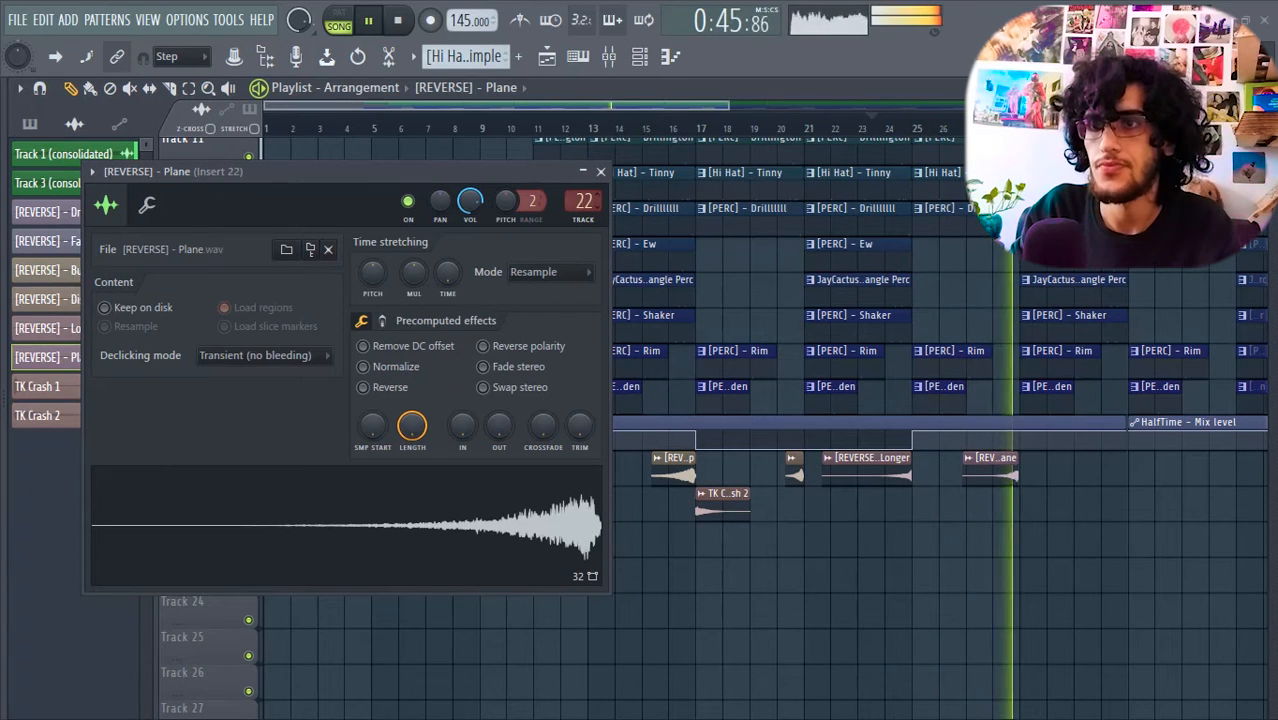
click(600, 171)
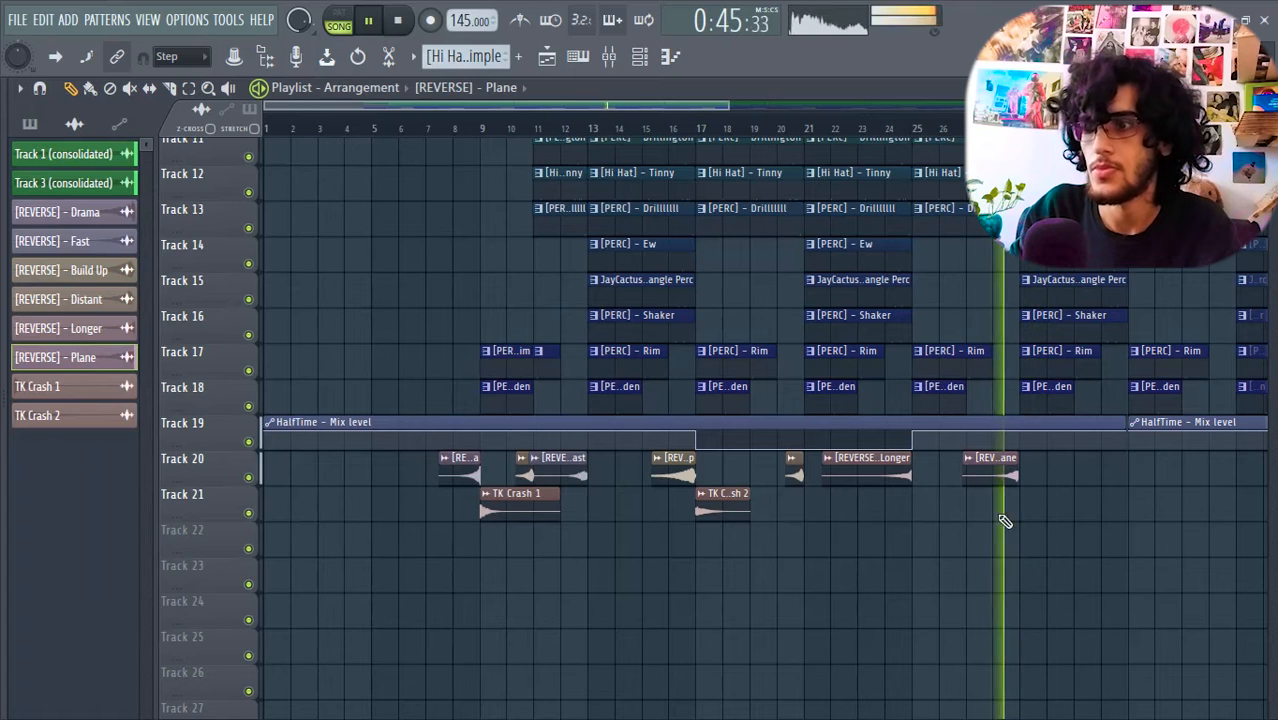
Fine-align the end of the [REVERSE] - Plane clip with the bar 29 line while auditioning the transition
drag(997, 473, 993, 473)
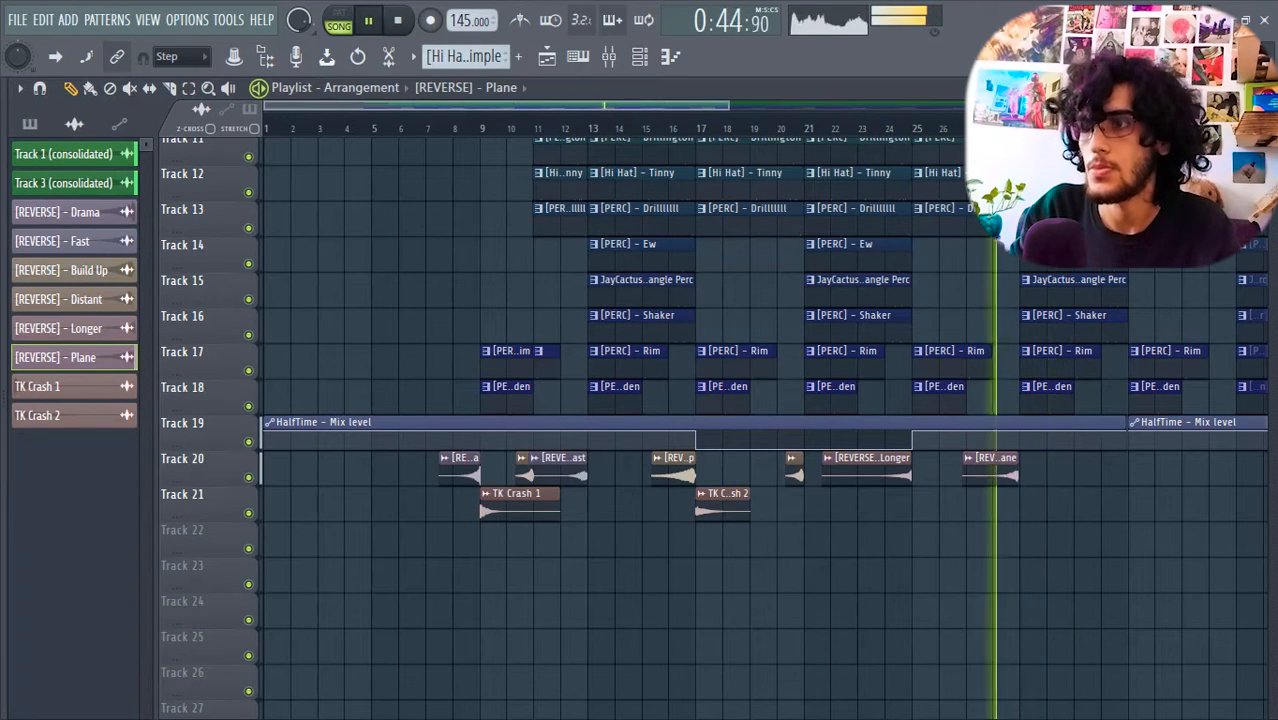
scroll(1005, 497, up, 6)
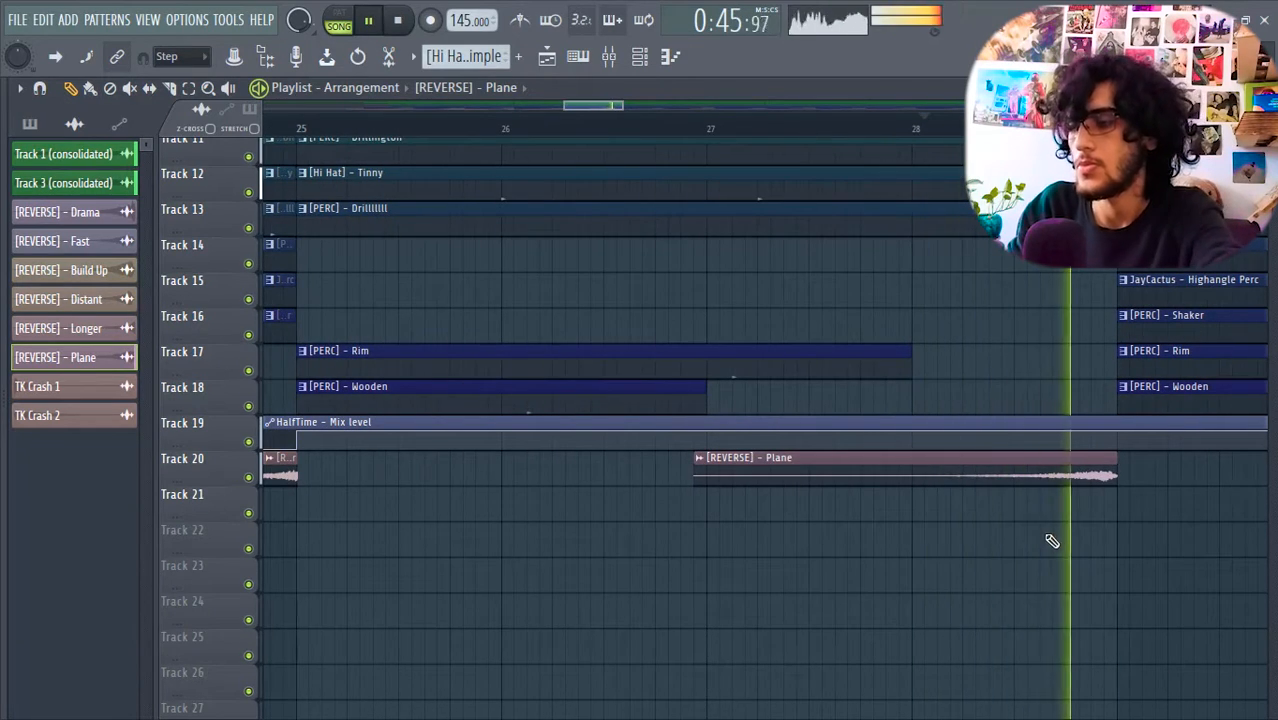
scroll(1045, 520, down, 1)
Copy the two crash clips on Track 21 to bars 33 and 41, and repeat the Track 20 reverse clips 24 bars further along
scroll(1031, 511, down, 5)
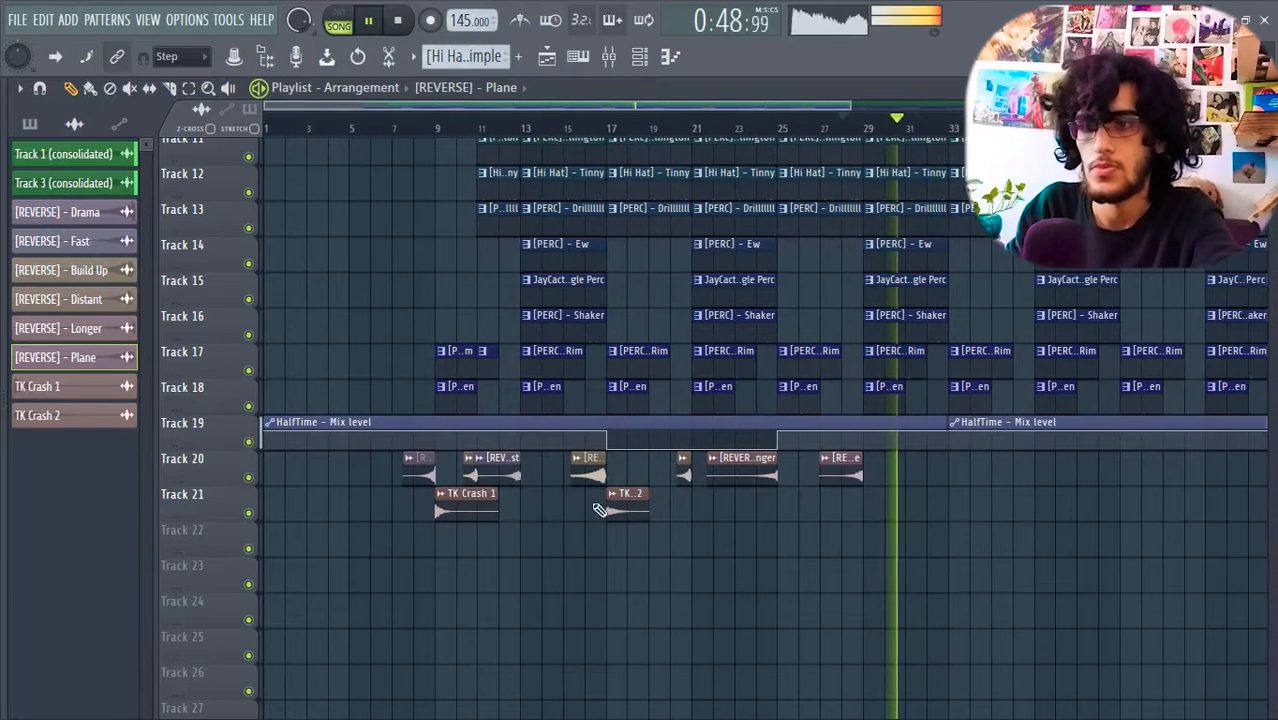
drag(690, 545, 431, 520)
drag(464, 508, 957, 548)
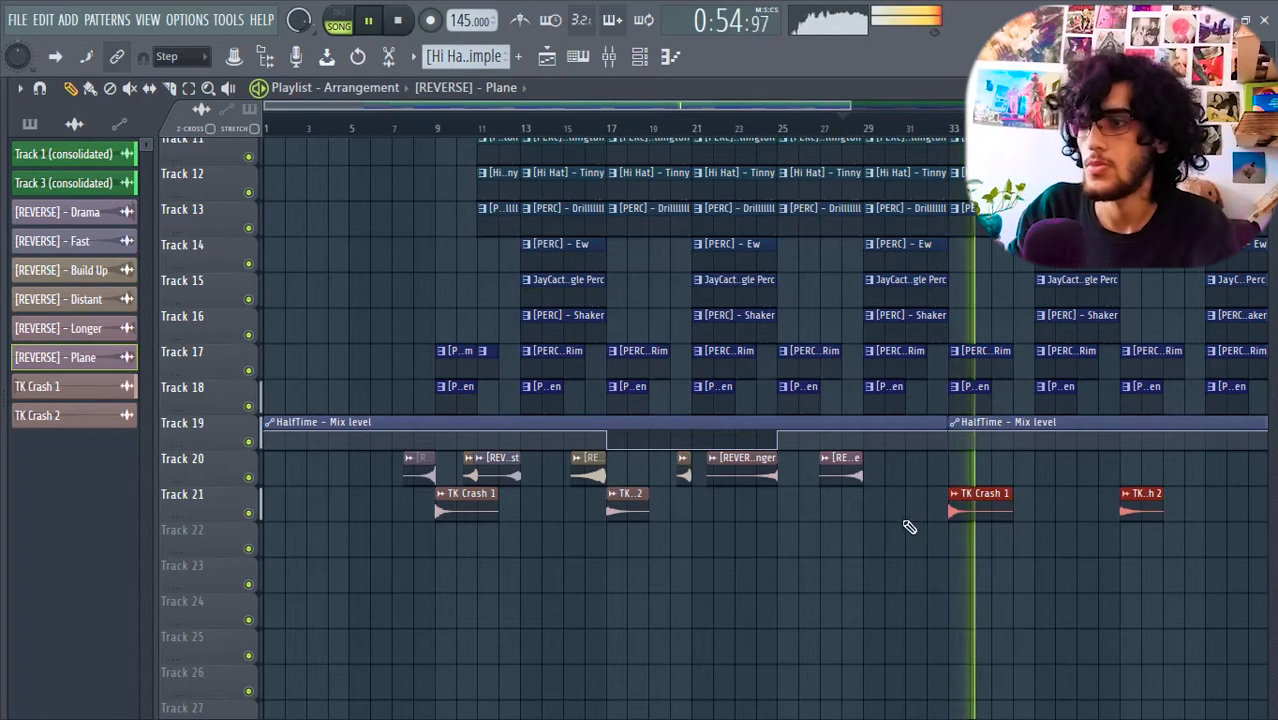
click(1003, 530)
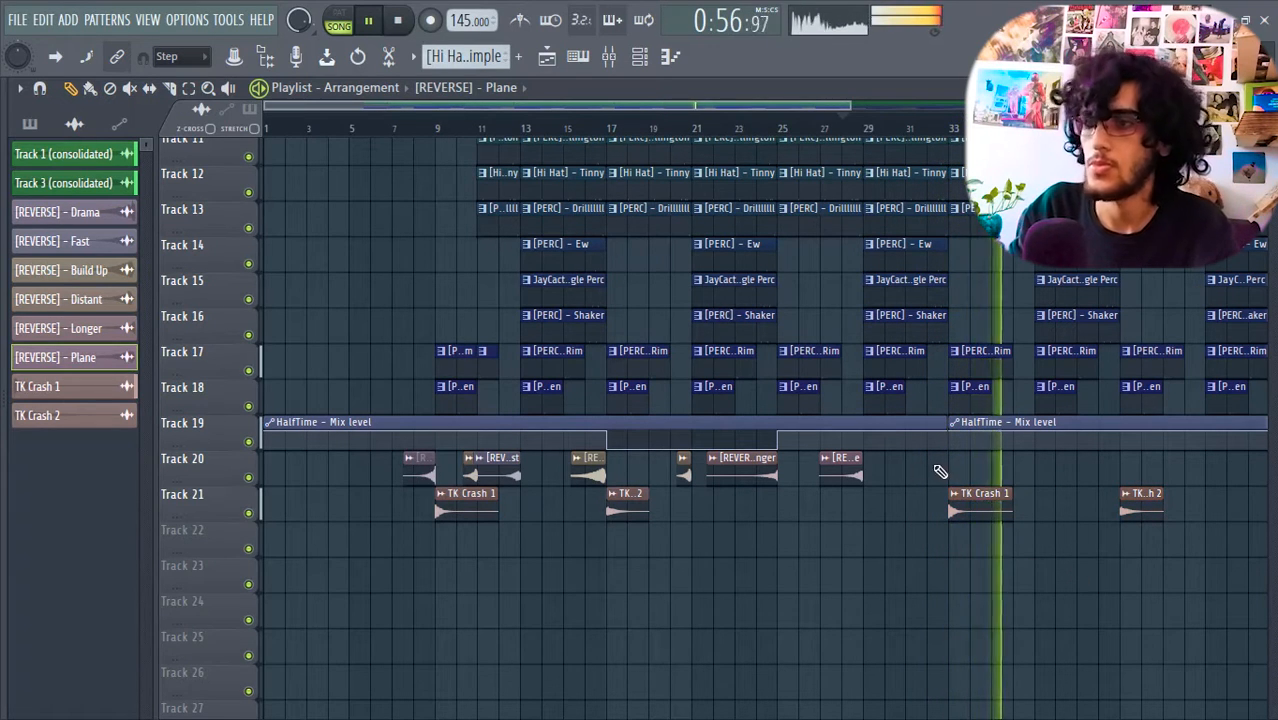
mouse_move(938, 470)
mouse_down()
mouse_move(836, 484)
mouse_move(424, 432)
mouse_move(430, 478)
mouse_move(414, 472)
mouse_move(926, 480)
mouse_up()
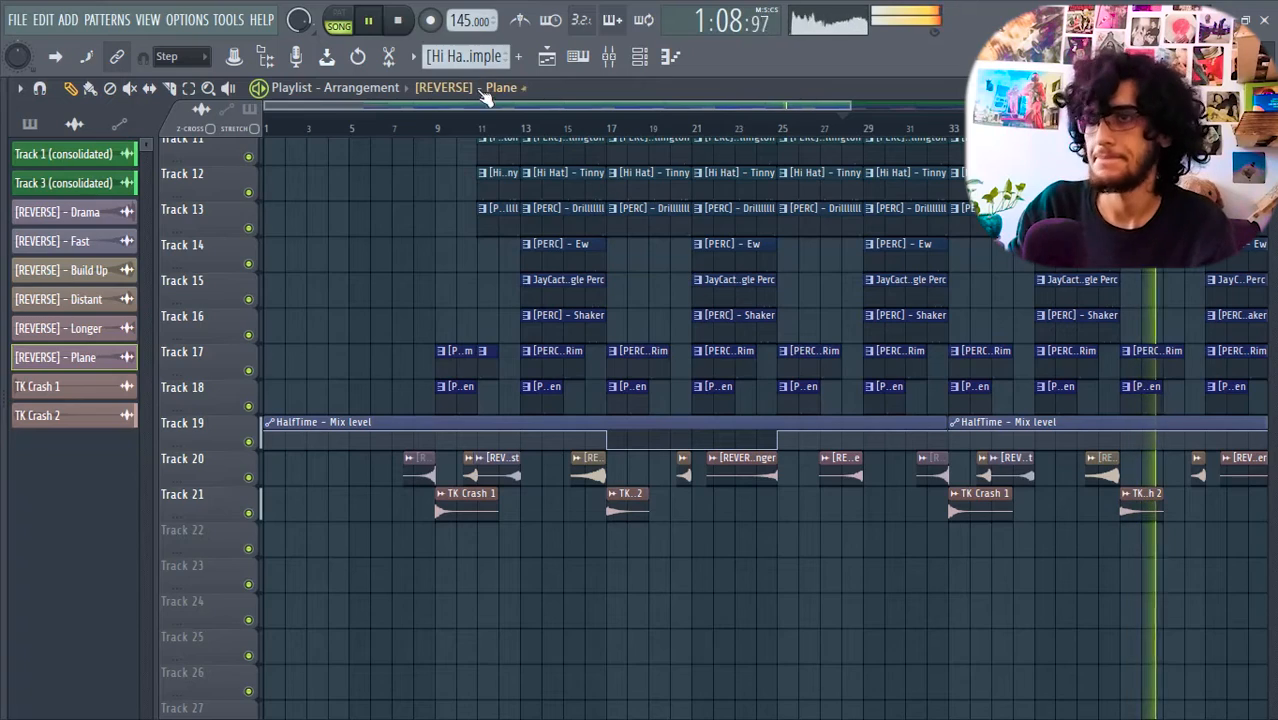
drag(850, 107, 1186, 138)
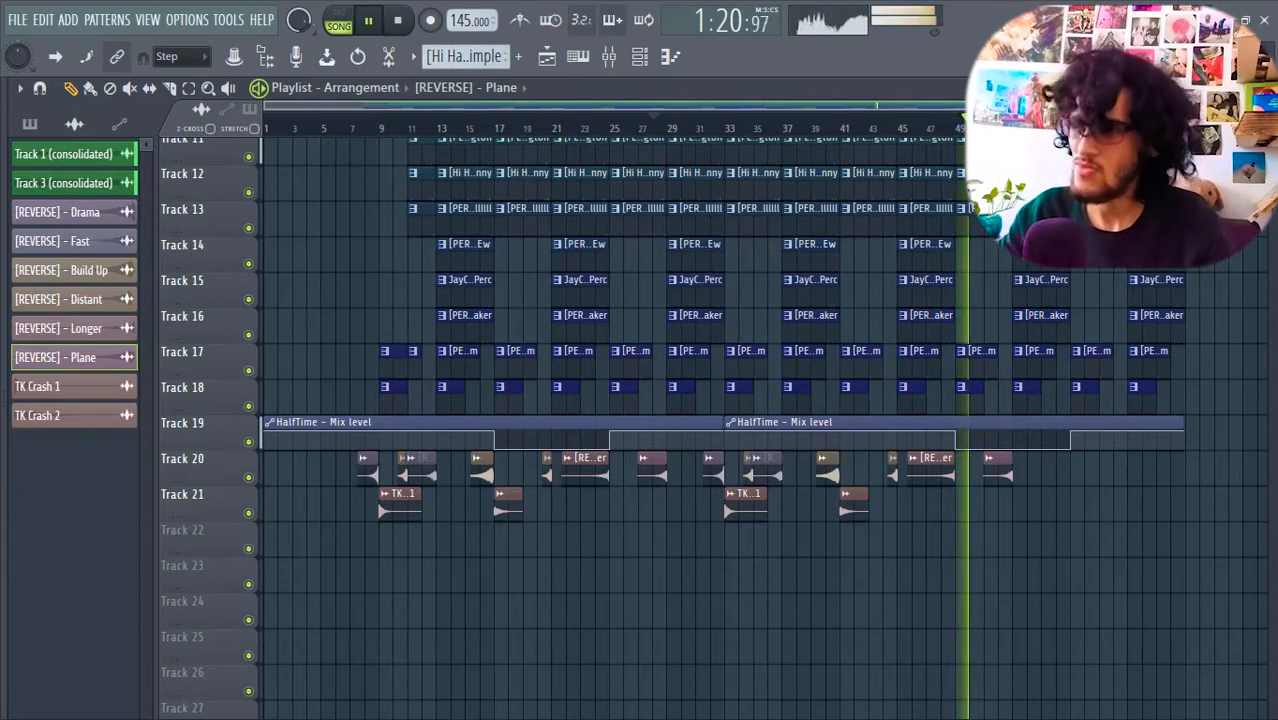
Make the [Hi Hat] - Simple clip at bar 25 on Track 3 a unique pattern and select the hi-hat notes in the piano roll
scroll(700, 420, up, 5)
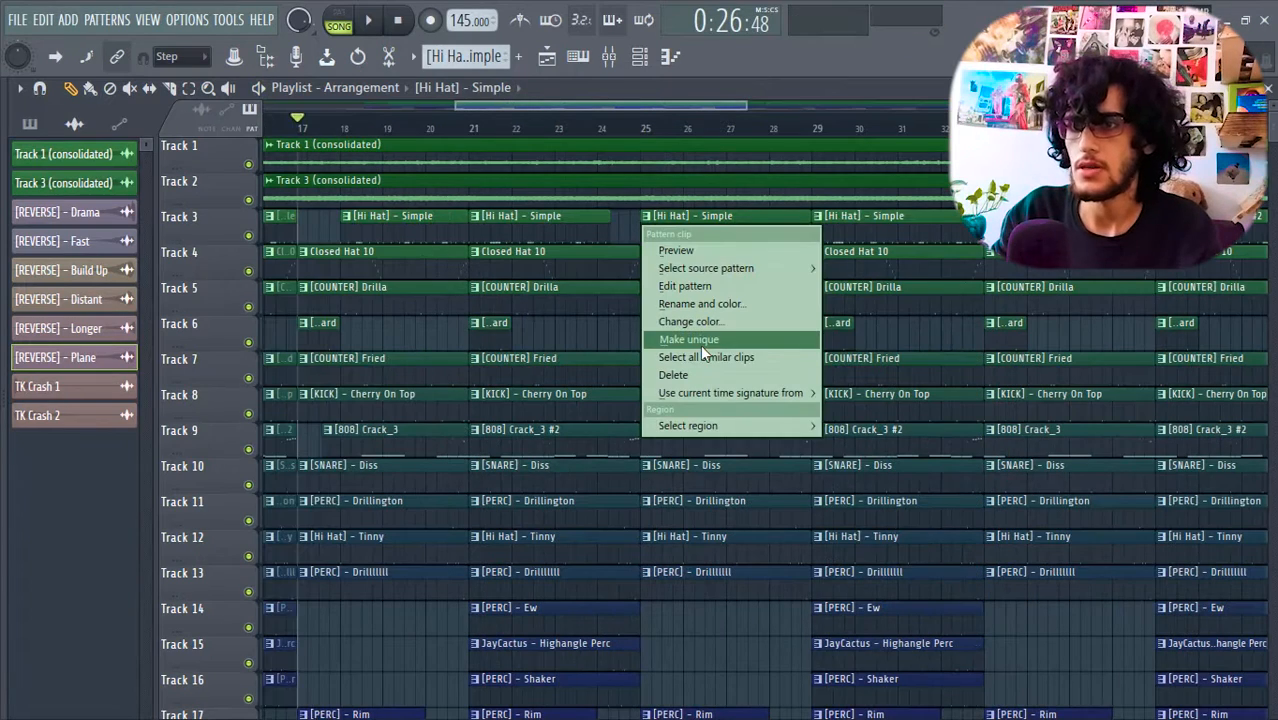
click(700, 340)
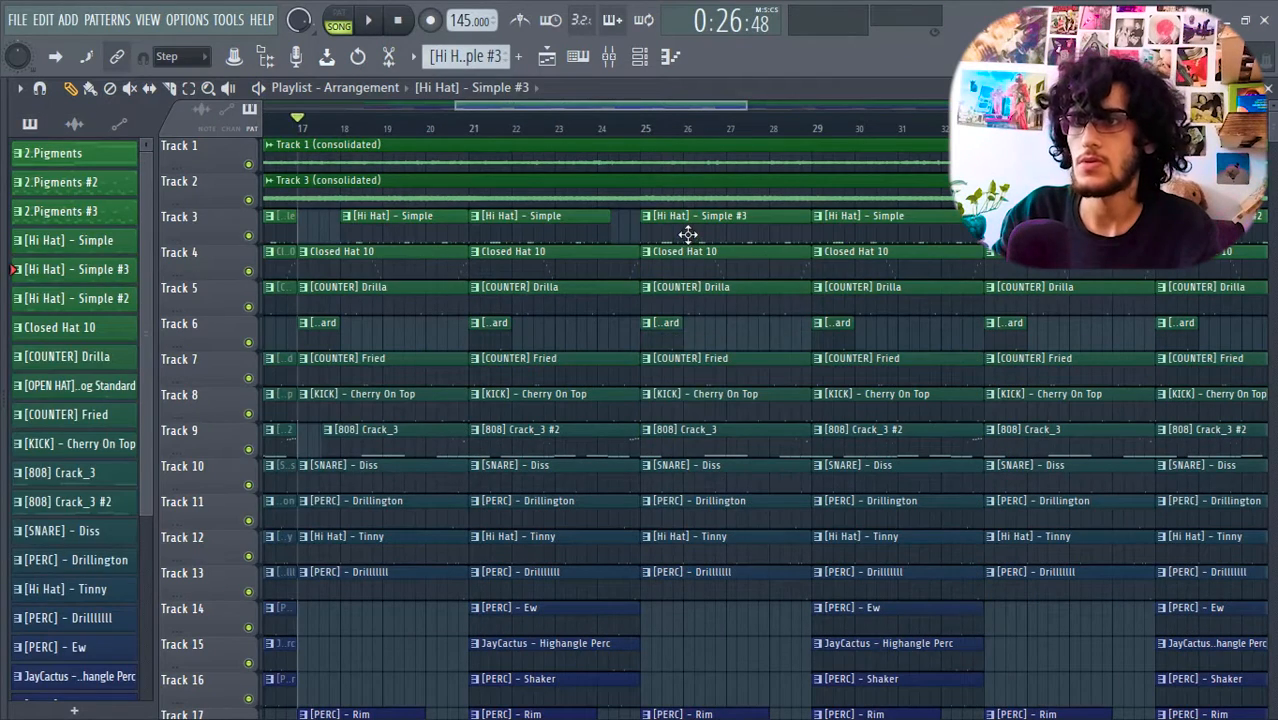
double_click(688, 234)
key(ctrl+a)
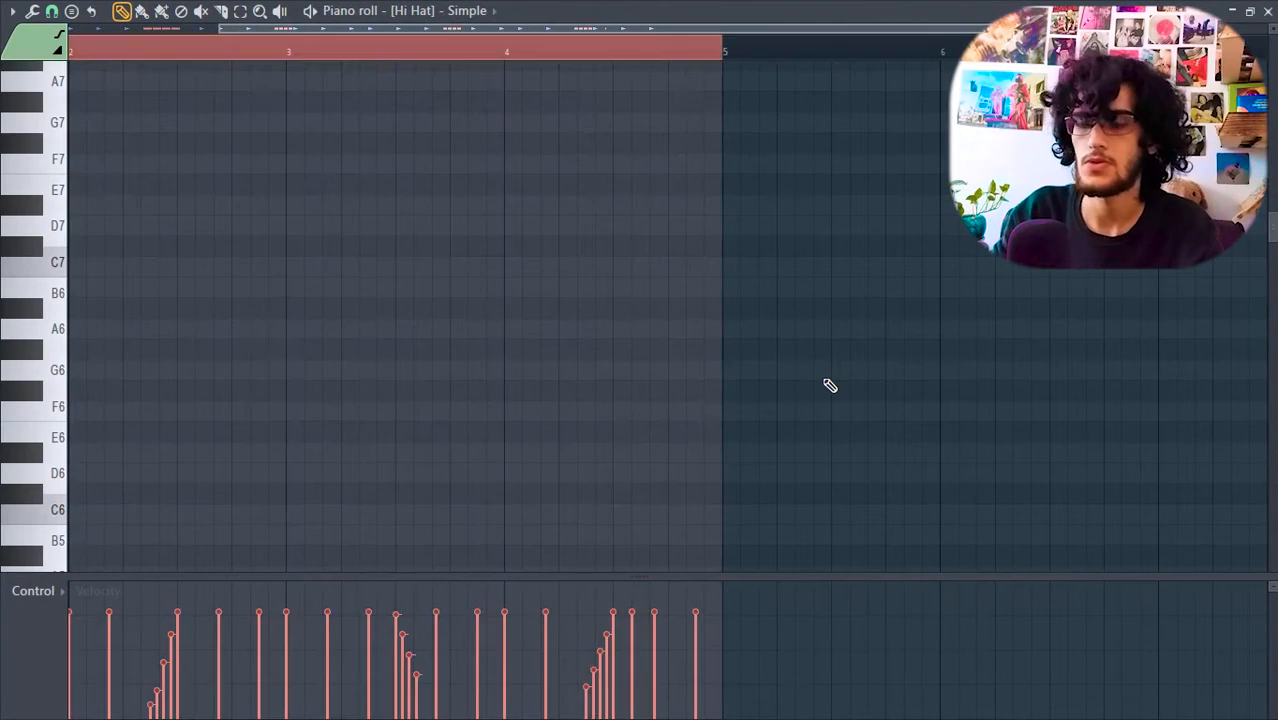
click(1268, 9)
click(636, 125)
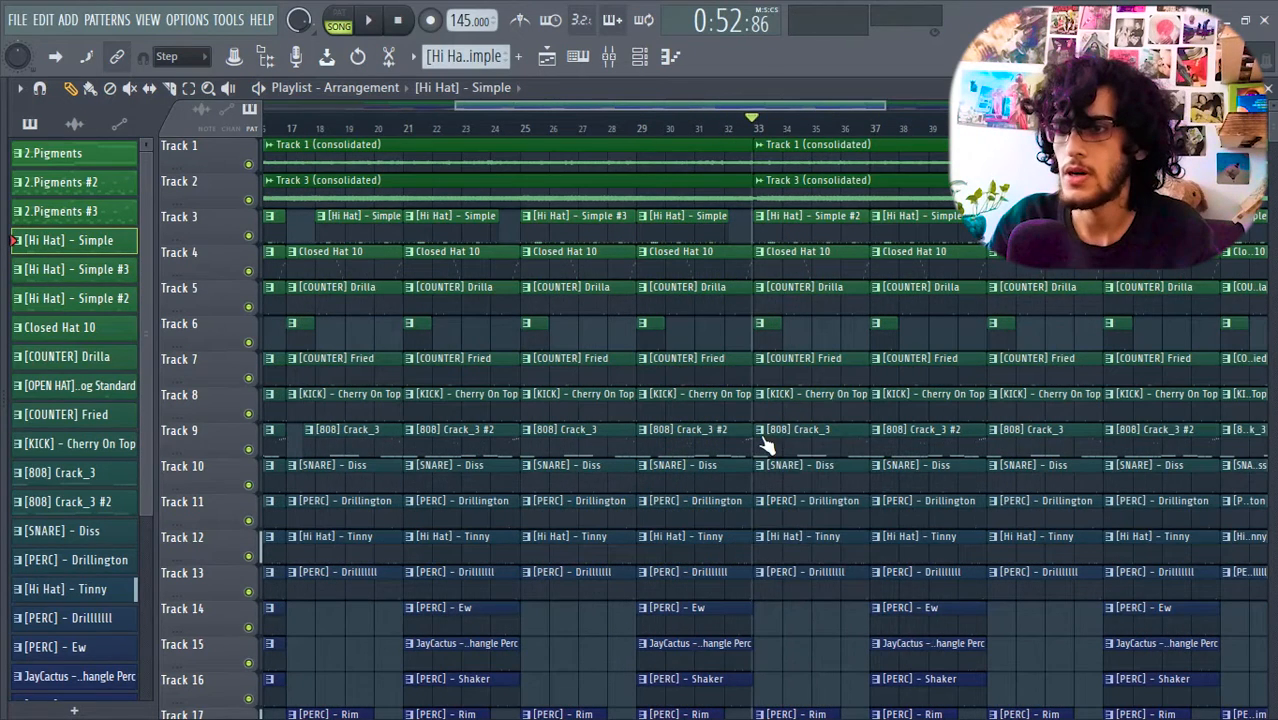
Make the [808] Crack_3 clip at bar 33 on Track 9 a unique pattern and open it in the piano roll
click(761, 436)
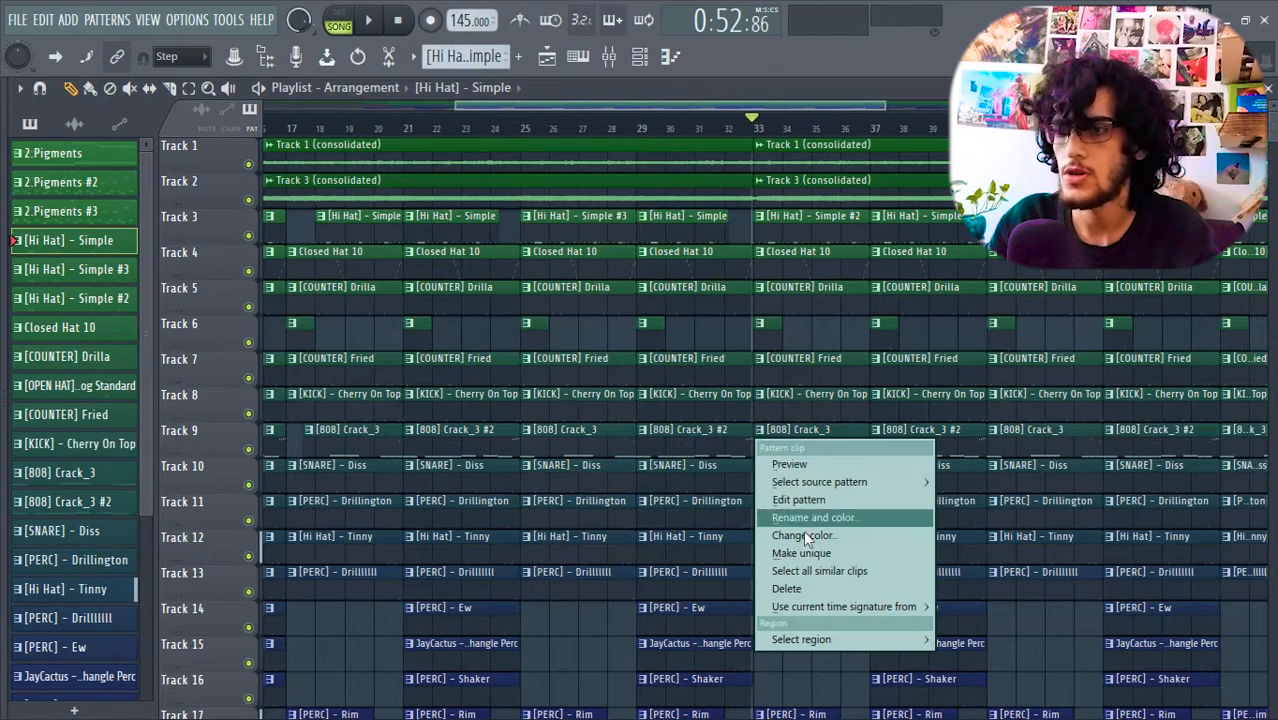
click(805, 553)
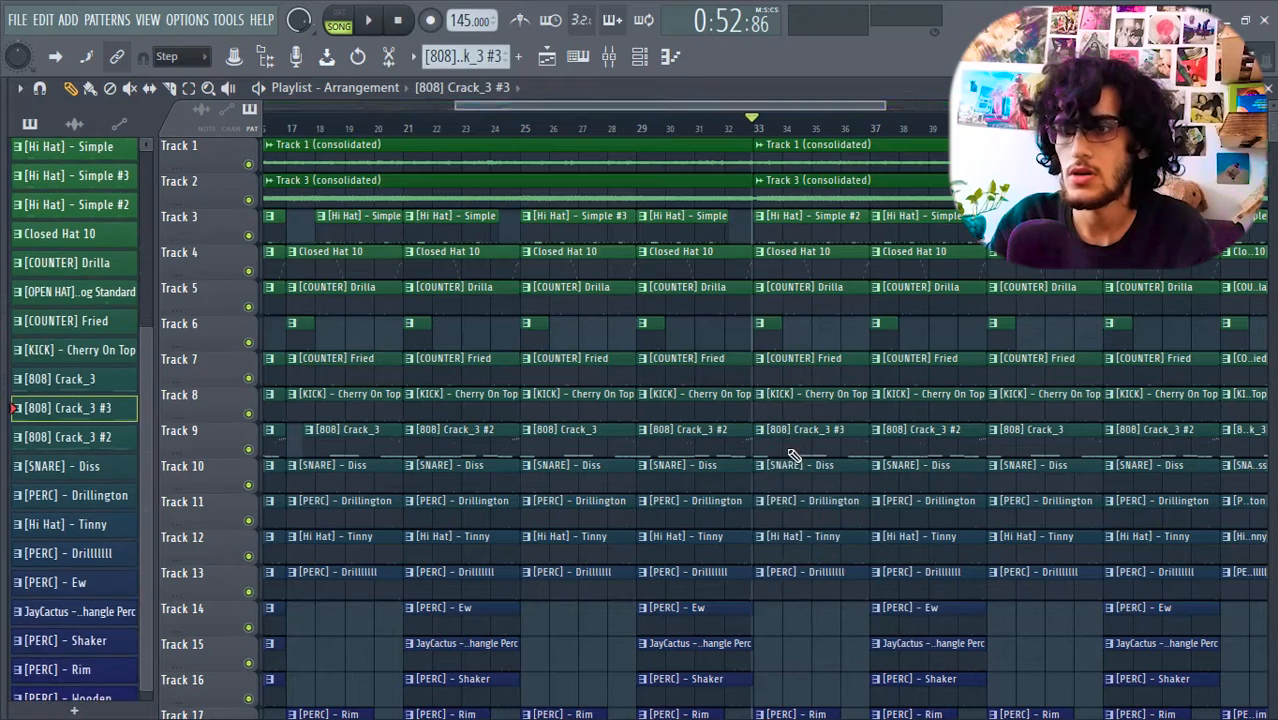
double_click(787, 445)
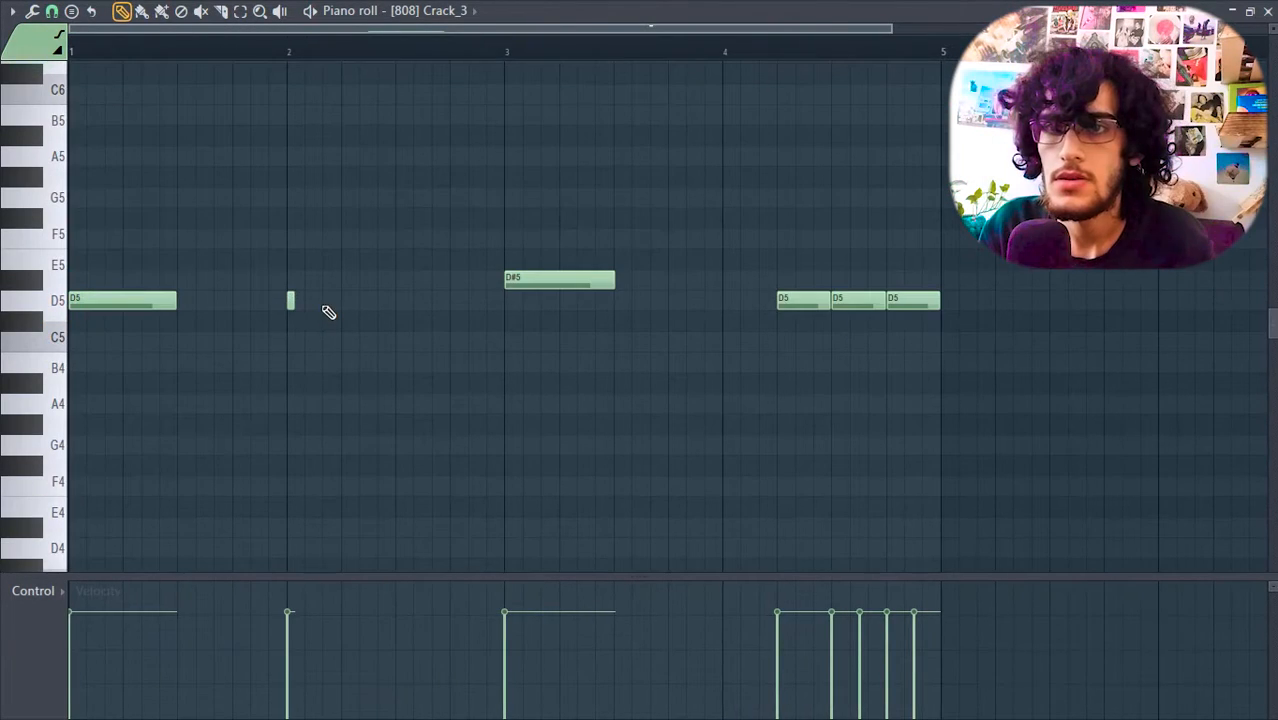
Fill bar 2 of the 808 pattern with a roll of six evenly spaced D5 notes and extend them to be legato
click(406, 303)
click(438, 303)
click(474, 303)
drag(496, 320, 265, 289)
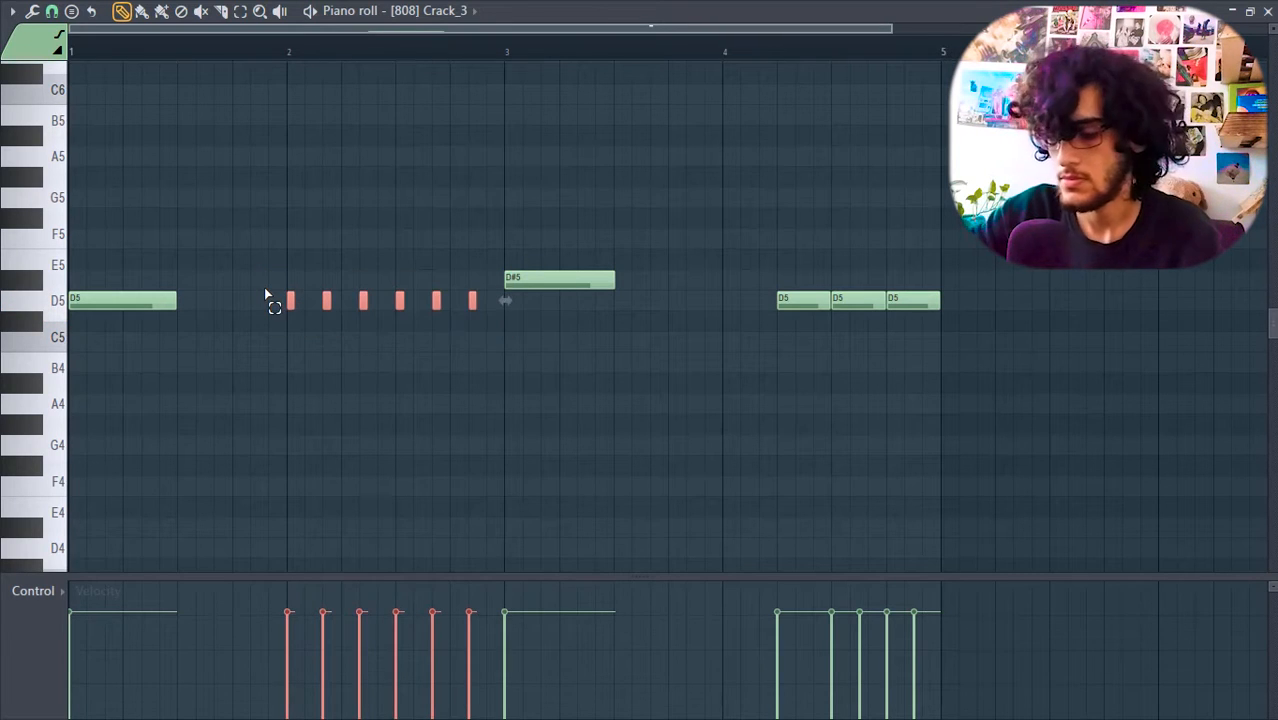
key(alt+l)
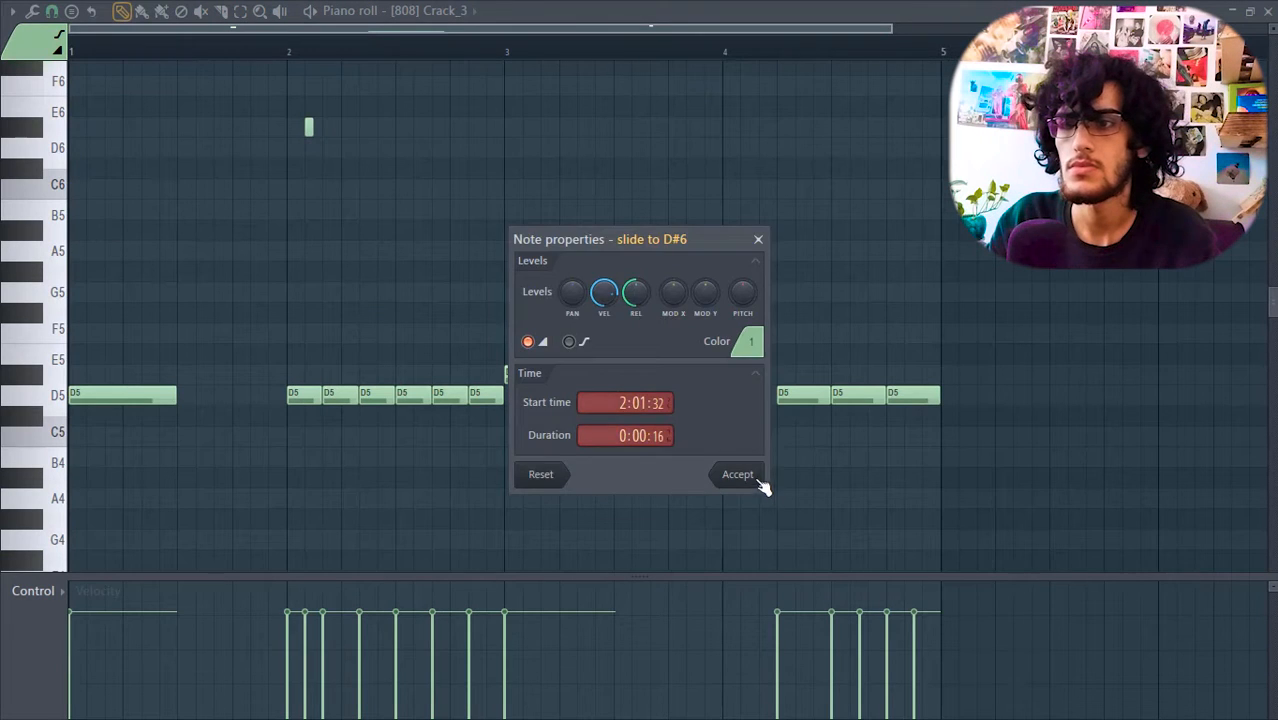
Add short slide notes at D#6, E6, D#6 and D#6 above the bar 2 roll and audition their timing
click(758, 480)
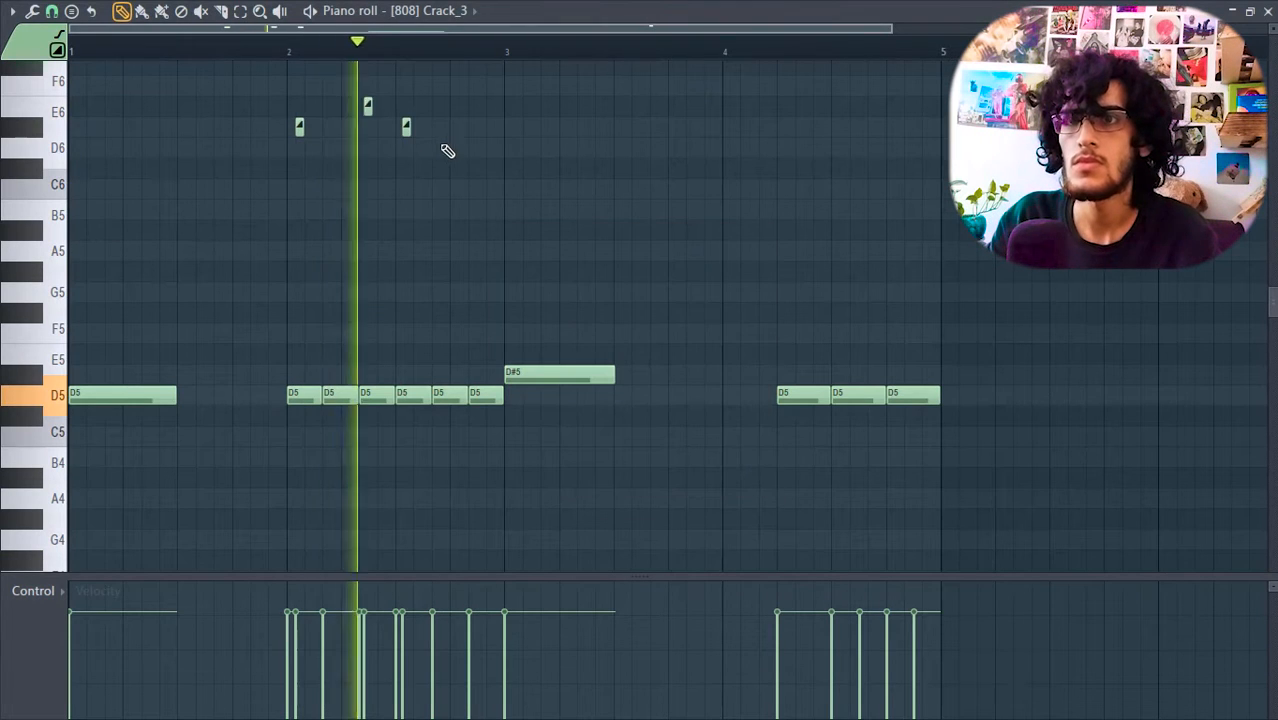
click(448, 133)
right_click(447, 131)
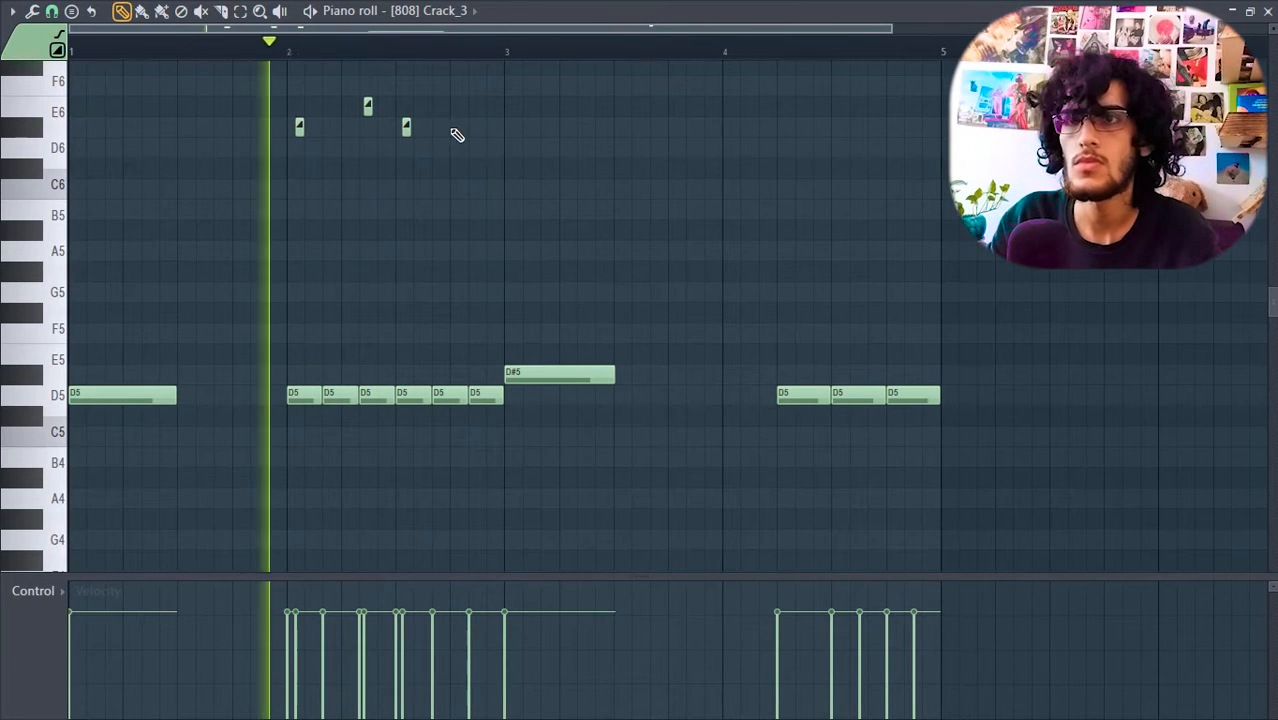
click(453, 131)
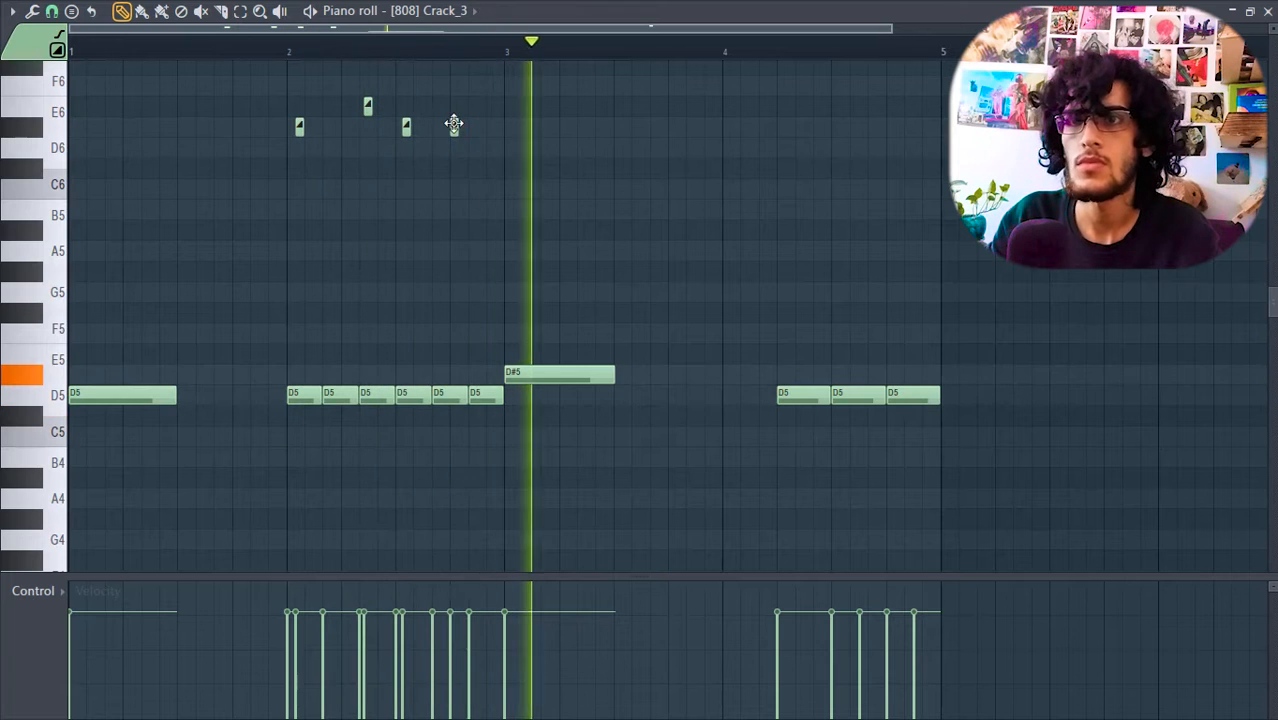
key(space)
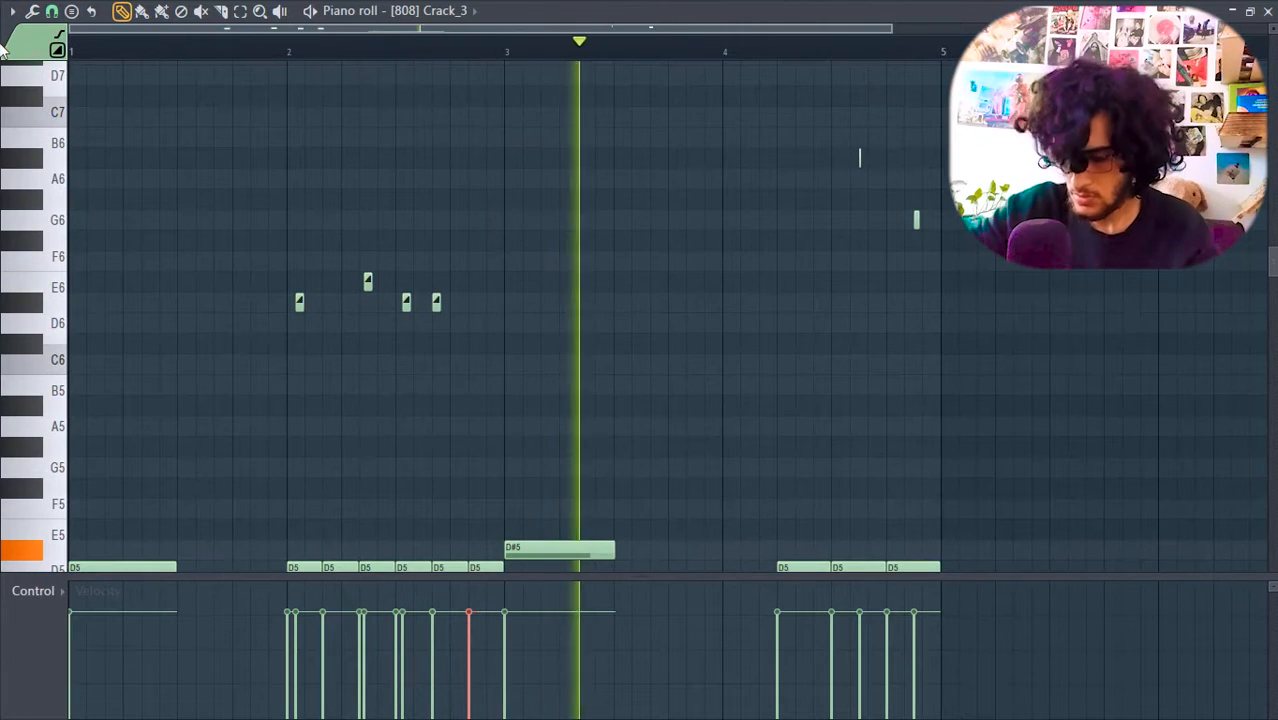
key(space)
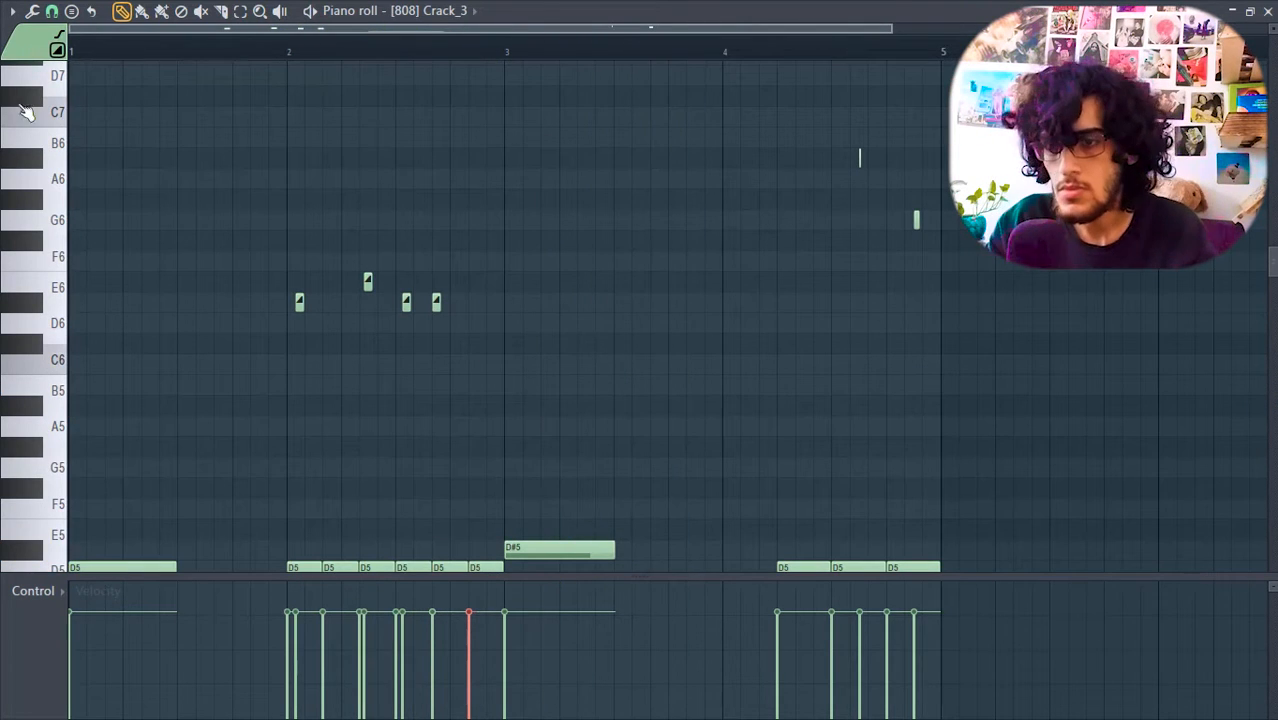
key(space)
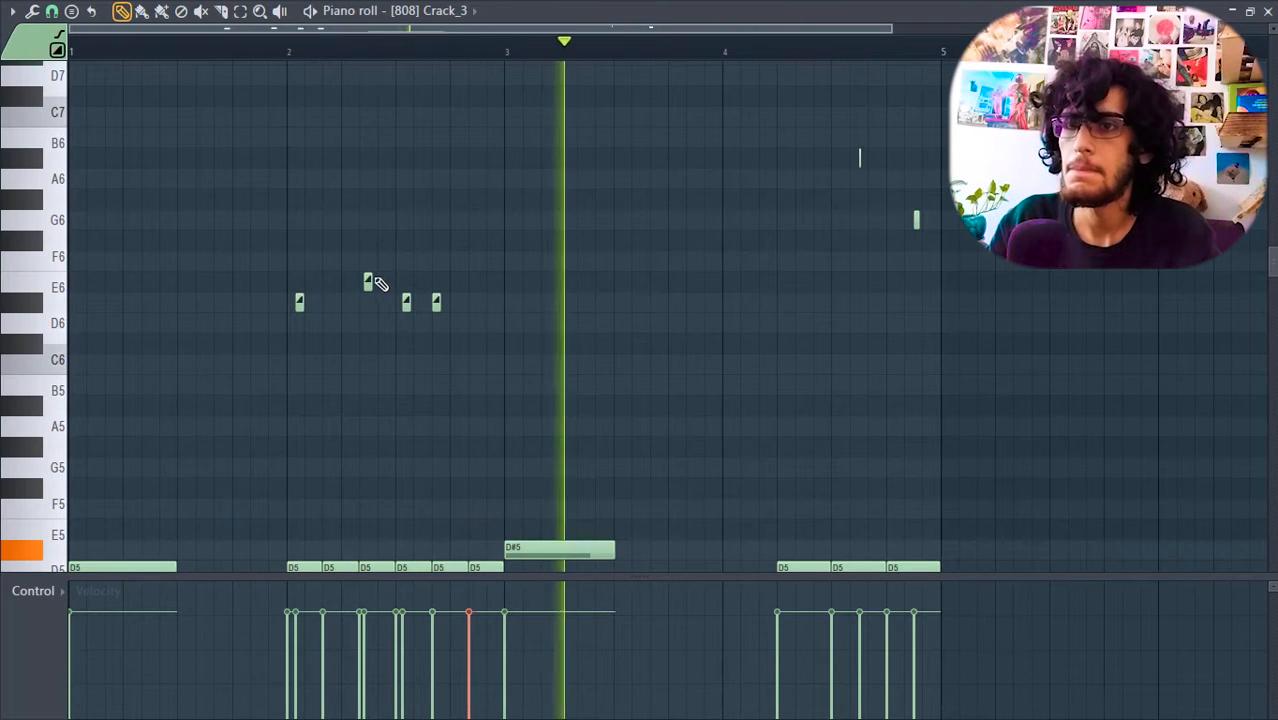
key(space)
Chop the last two D5 notes of bar 4 into four, place slide notes at A#6 and B6 above them, and play the result
scroll(973, 425, down, 4)
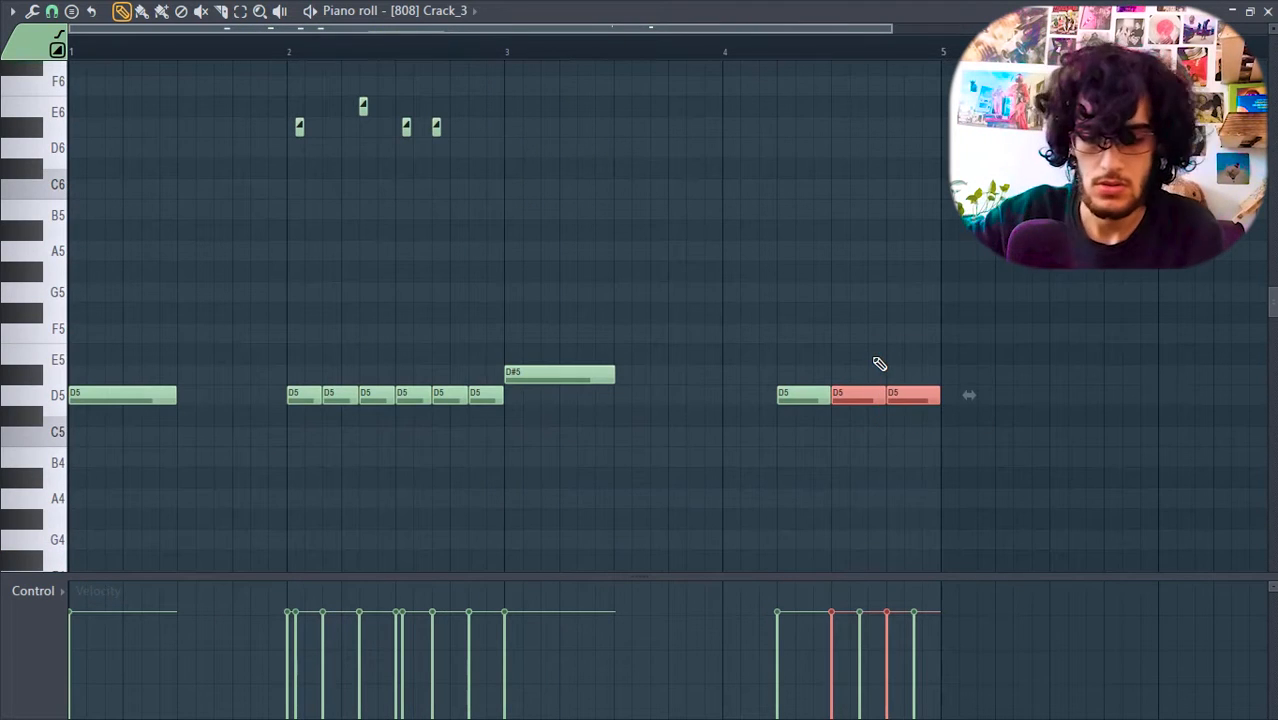
key(alt+u)
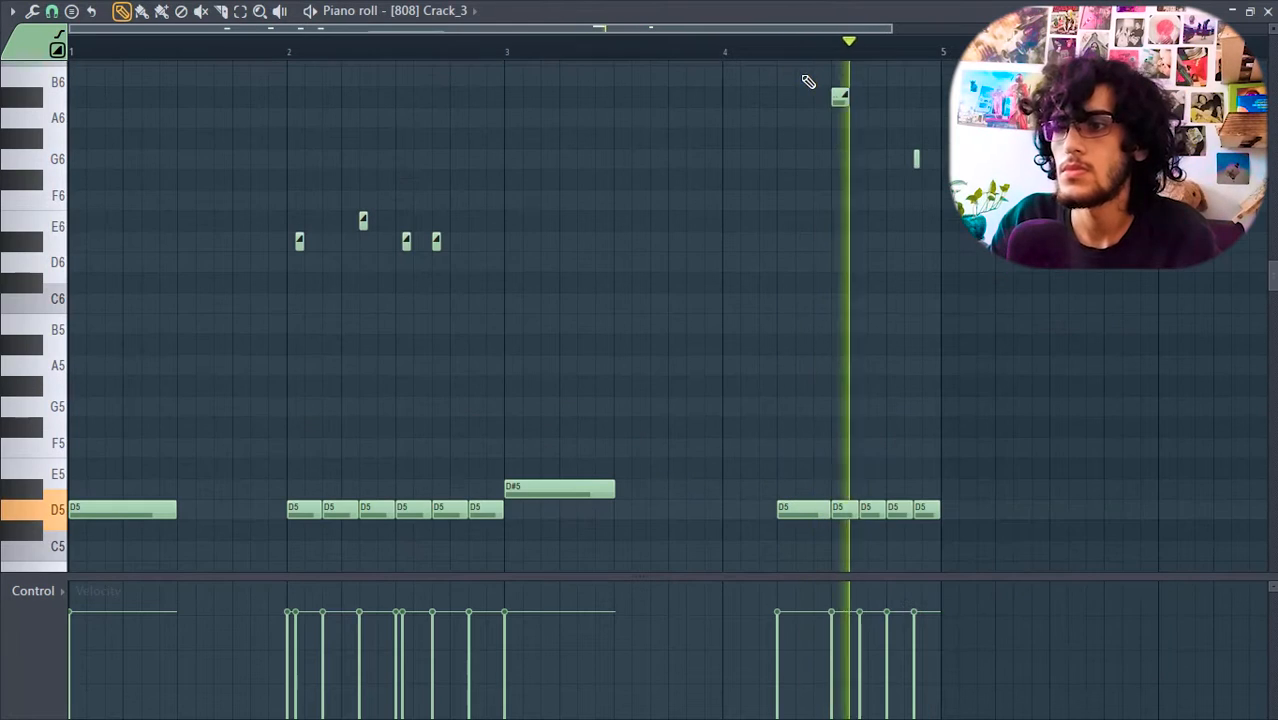
key(space)
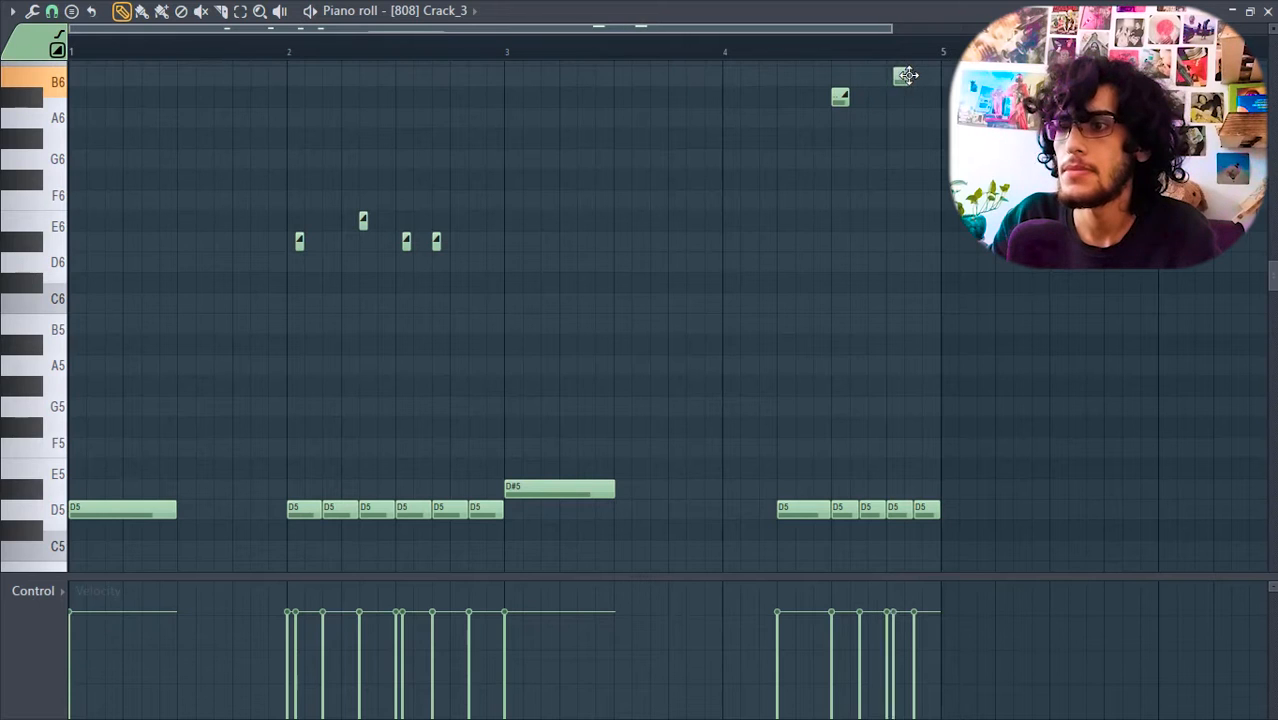
key(space)
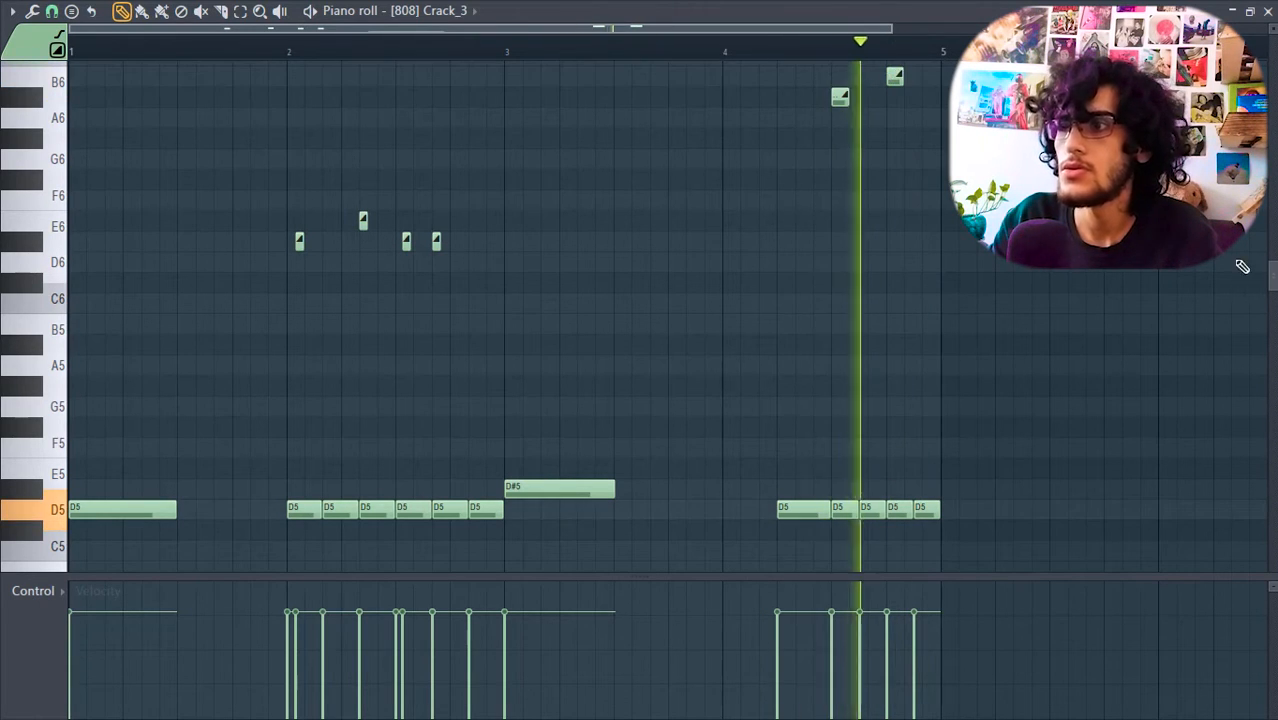
Make the [SNARE] - Diss clip at bar 57 on Track 10 a unique pattern
drag(1273, 267, 1273, 230)
key(space)
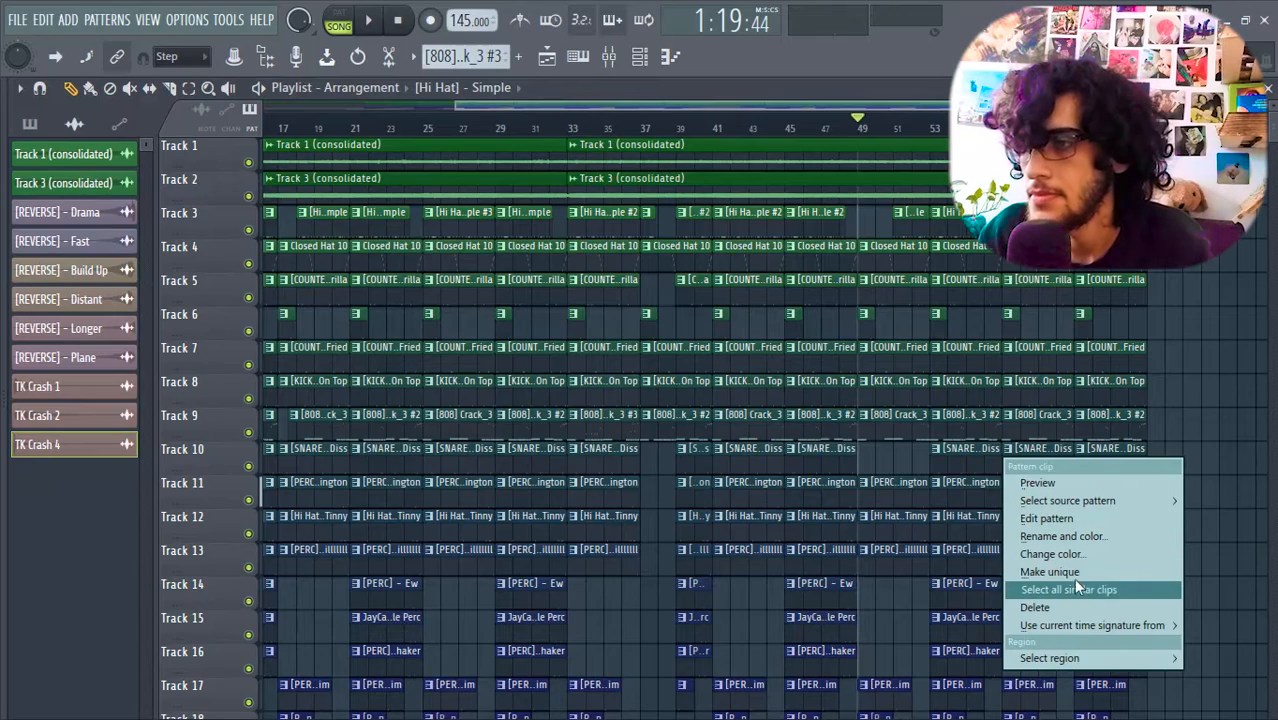
click(1073, 571)
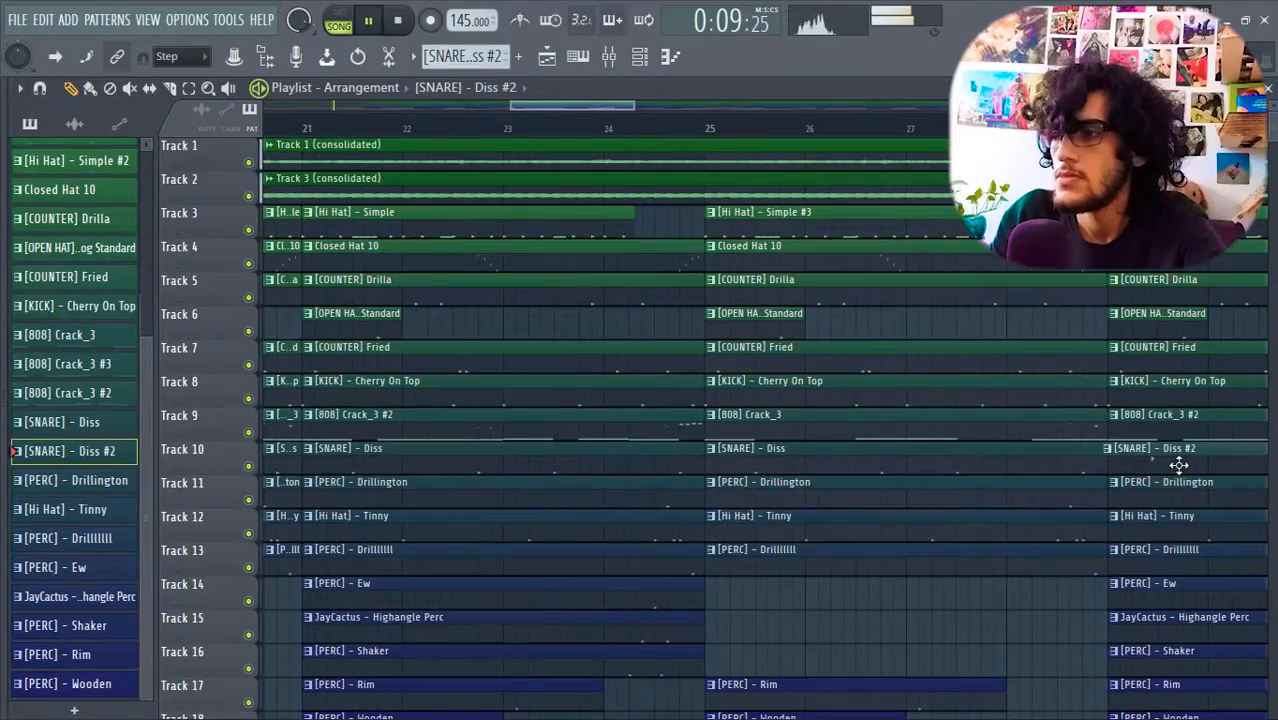
Play the full arrangement and review the clips on all playlist tracks, from the intro to the final section
scroll(856, 656, down, 6)
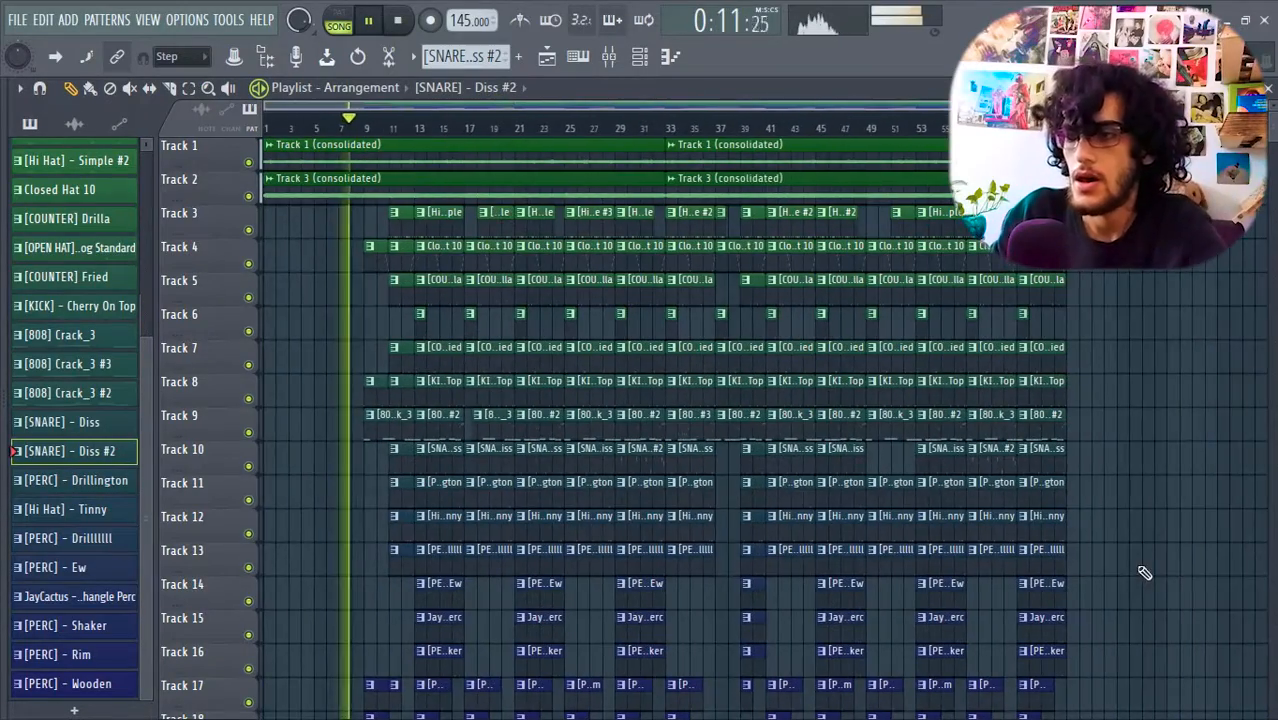
scroll(1145, 573, down, 2)
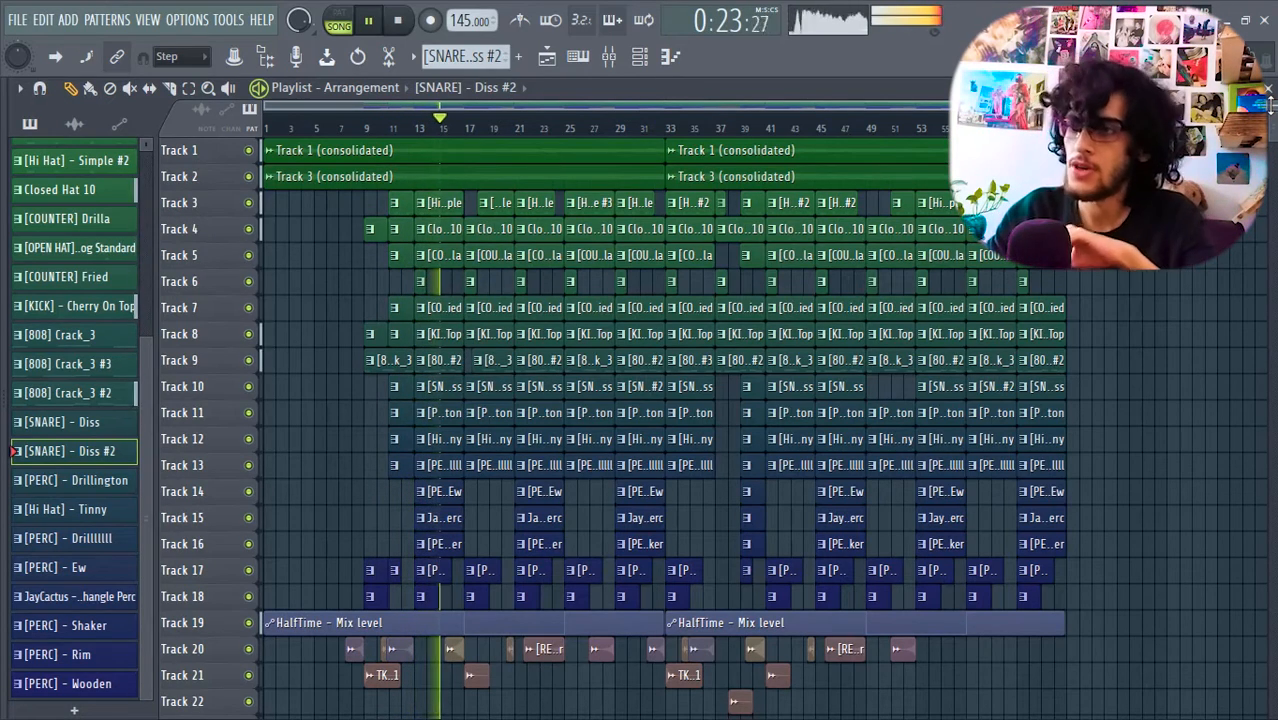
scroll(664, 420, up, 1)
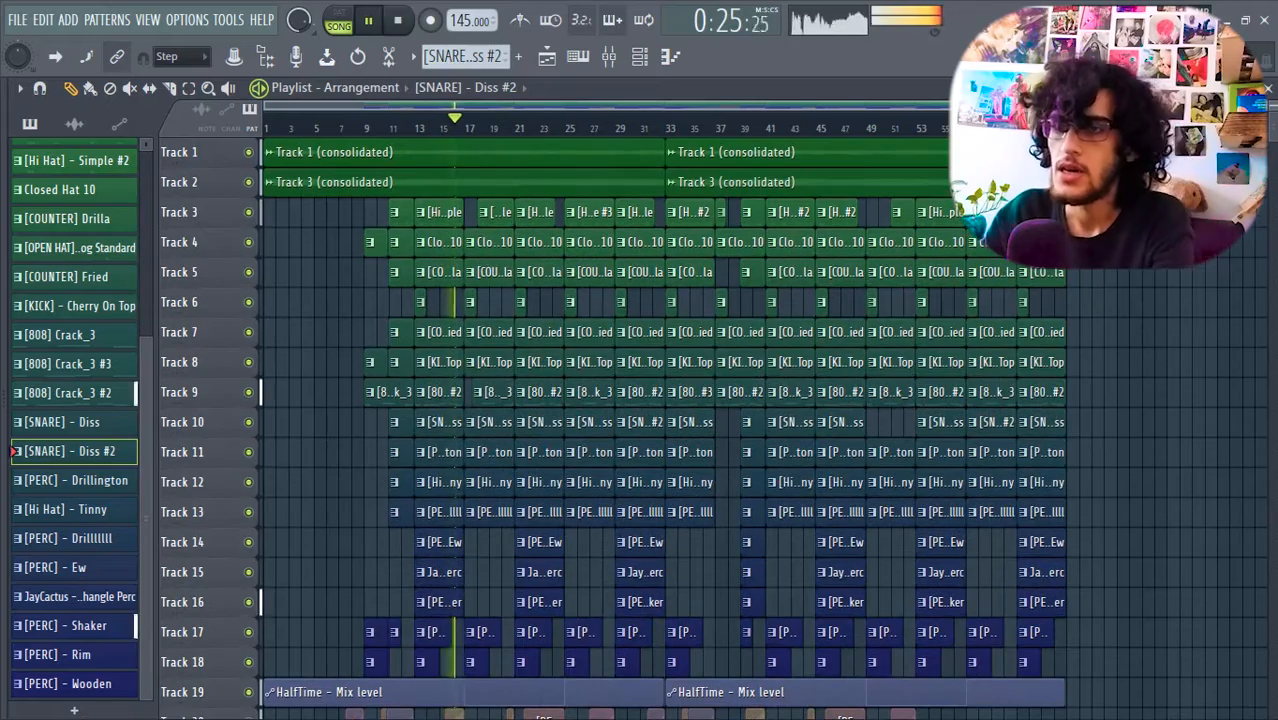
scroll(664, 420, up, 1)
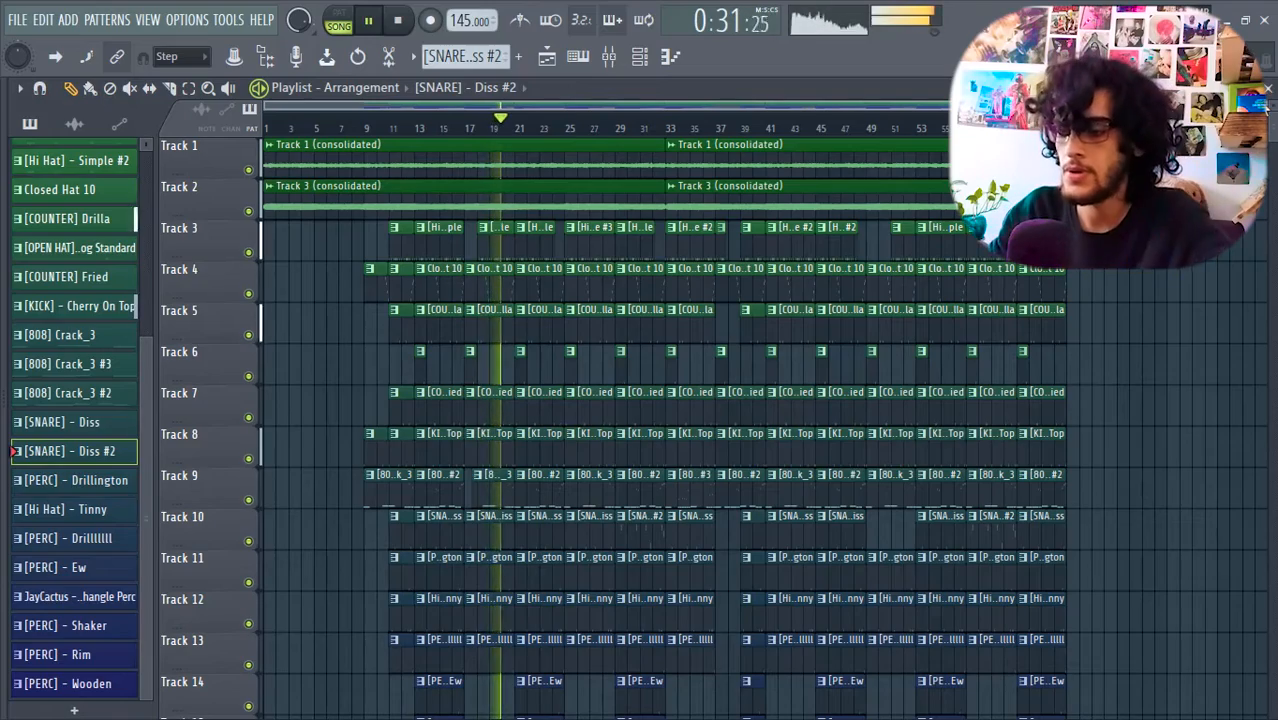
scroll(470, 242, up, 5)
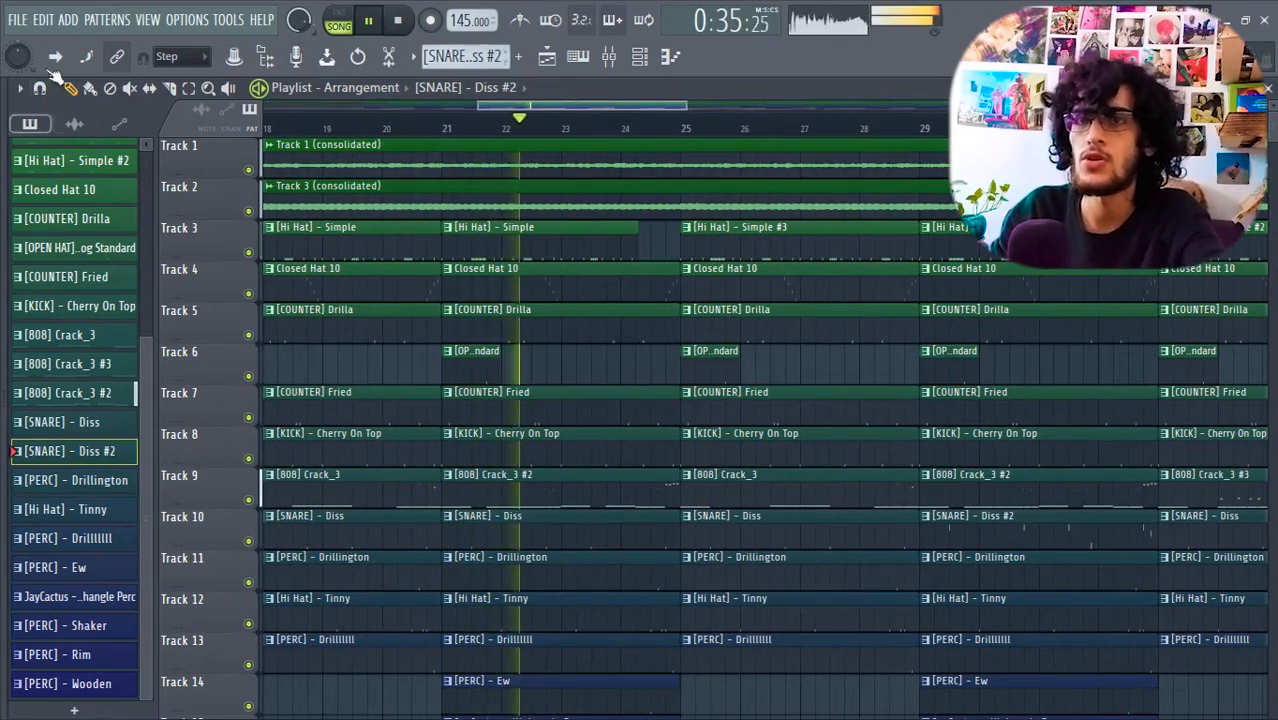
scroll(570, 177, up, 6)
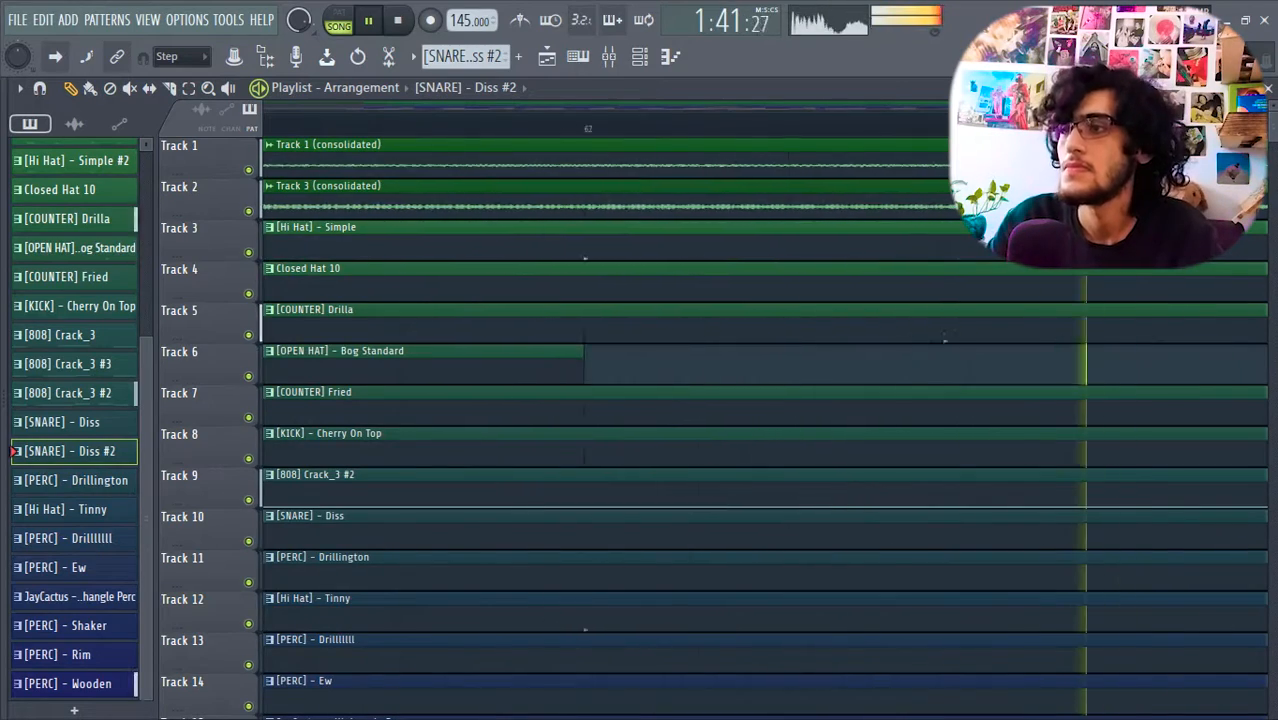
mouse_move(1270, 130)
mouse_down()
mouse_move(1270, 168)
mouse_move(1268, 132)
mouse_move(1273, 144)
mouse_up()
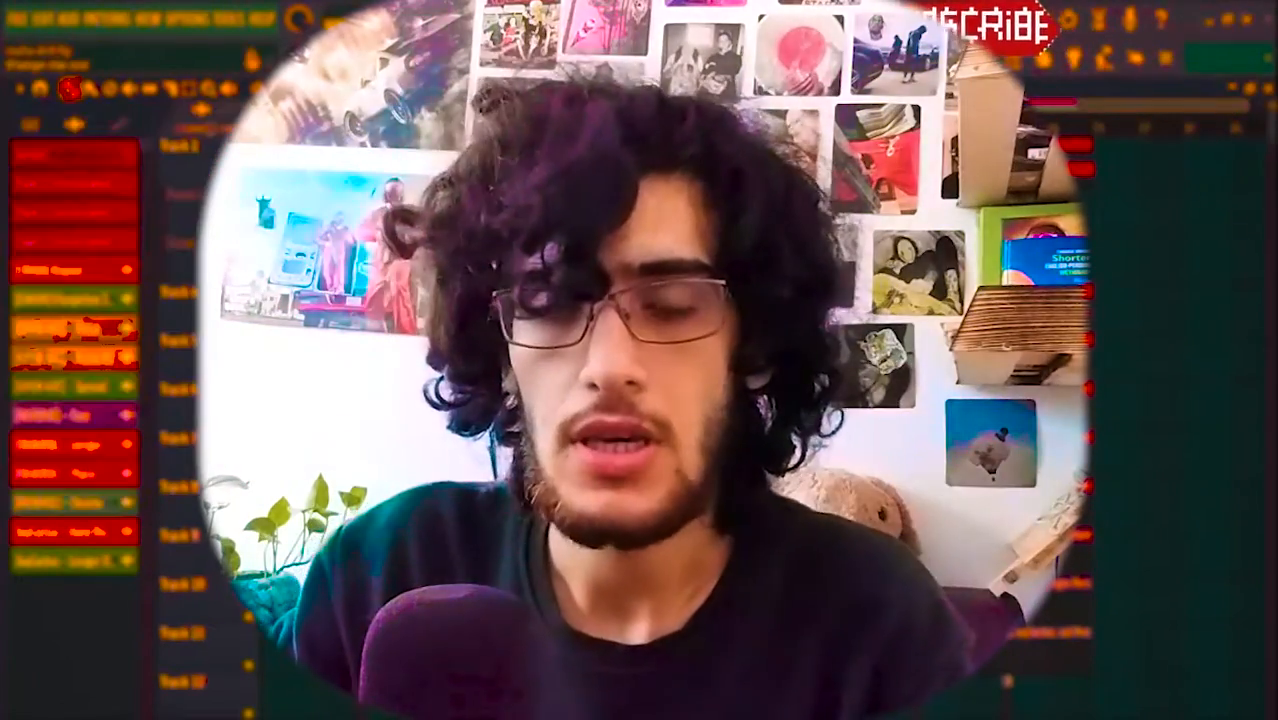
scroll(676, 420, down, 2)
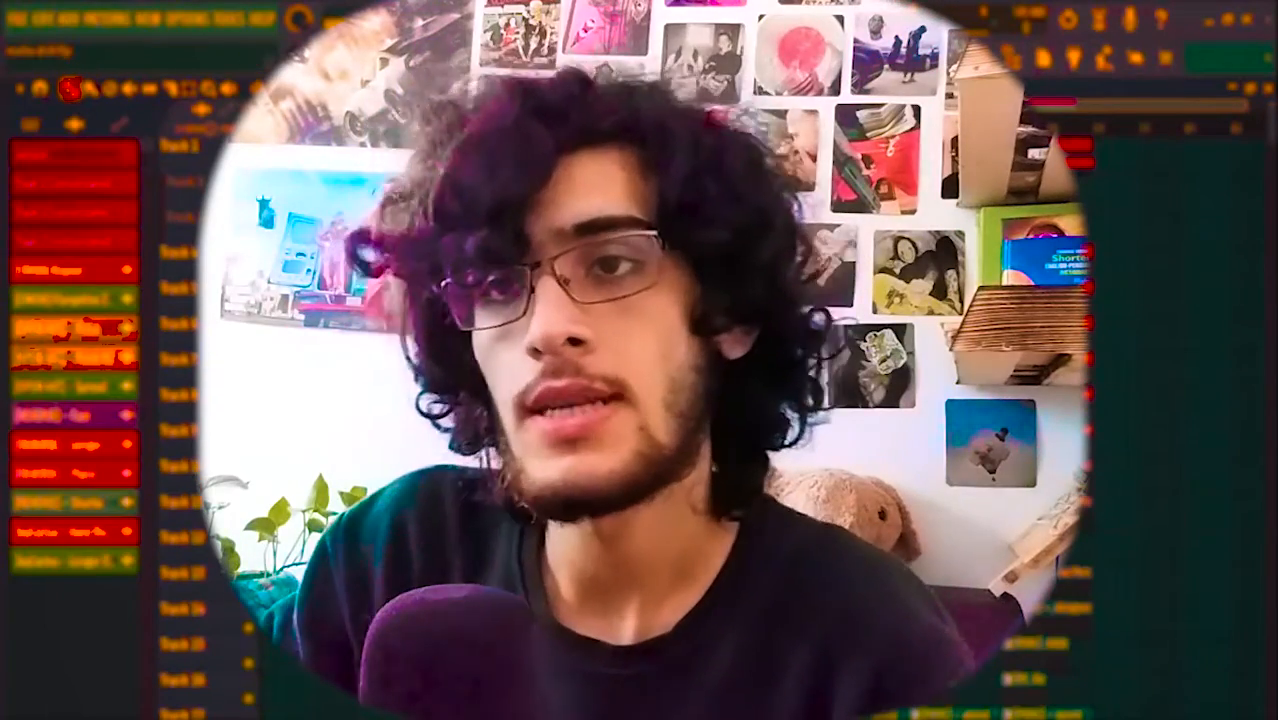